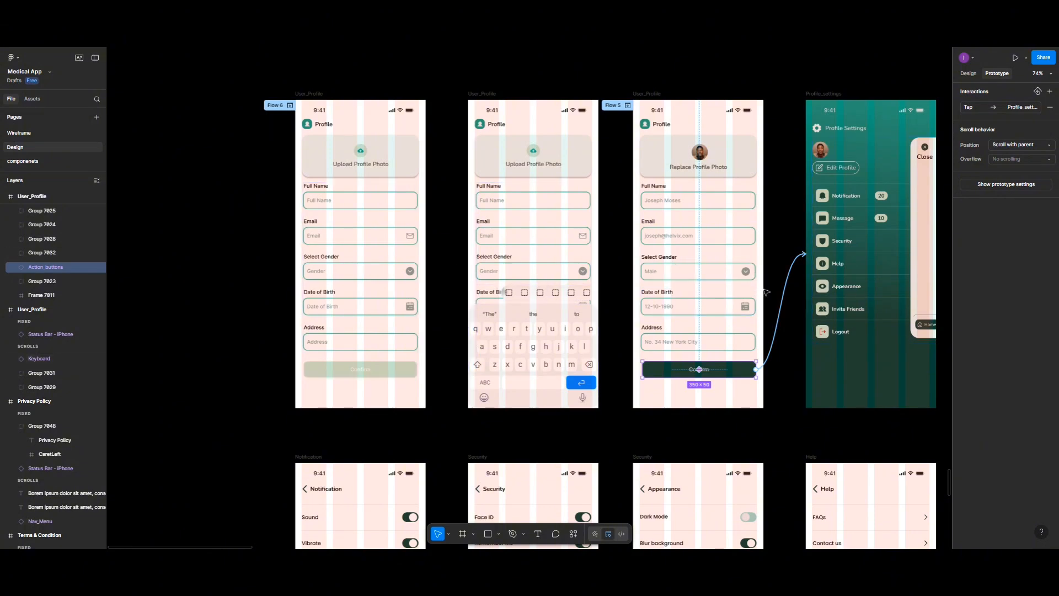
Step: Link the Notification row on the Profile_settings screen to the Notification screen, navigating on tap with instant animation
scroll(764, 292, "right", 5)
scroll(765, 291, "right", 3)
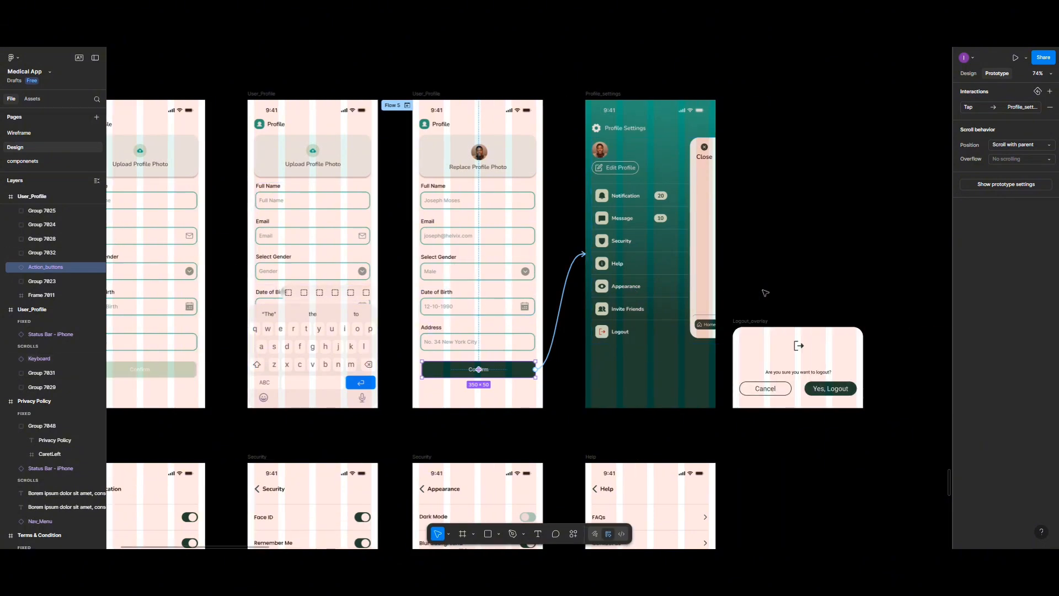
left_click(598, 94)
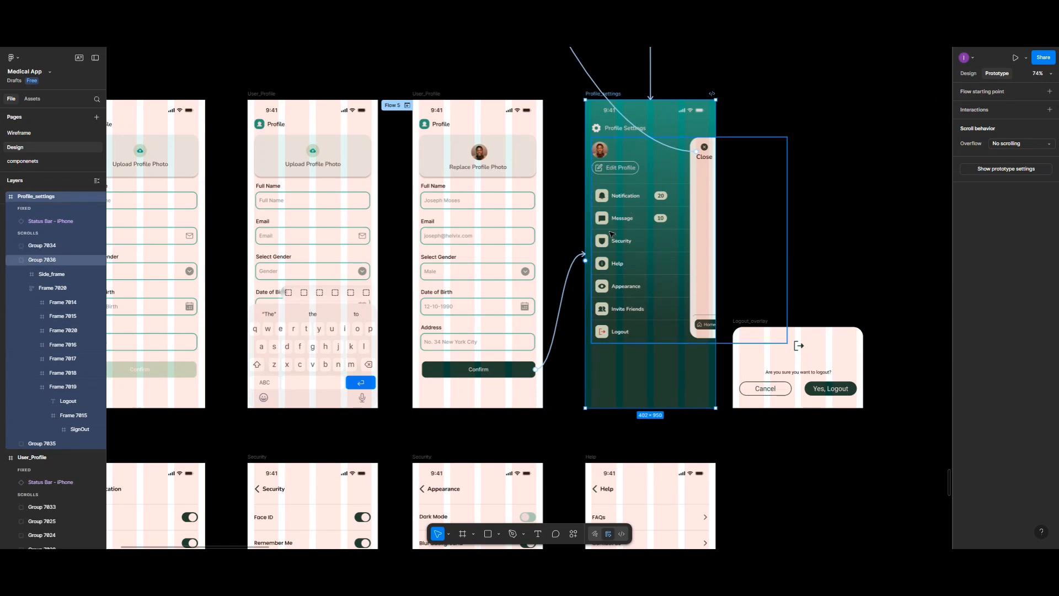
double_click(625, 199)
double_click(626, 199)
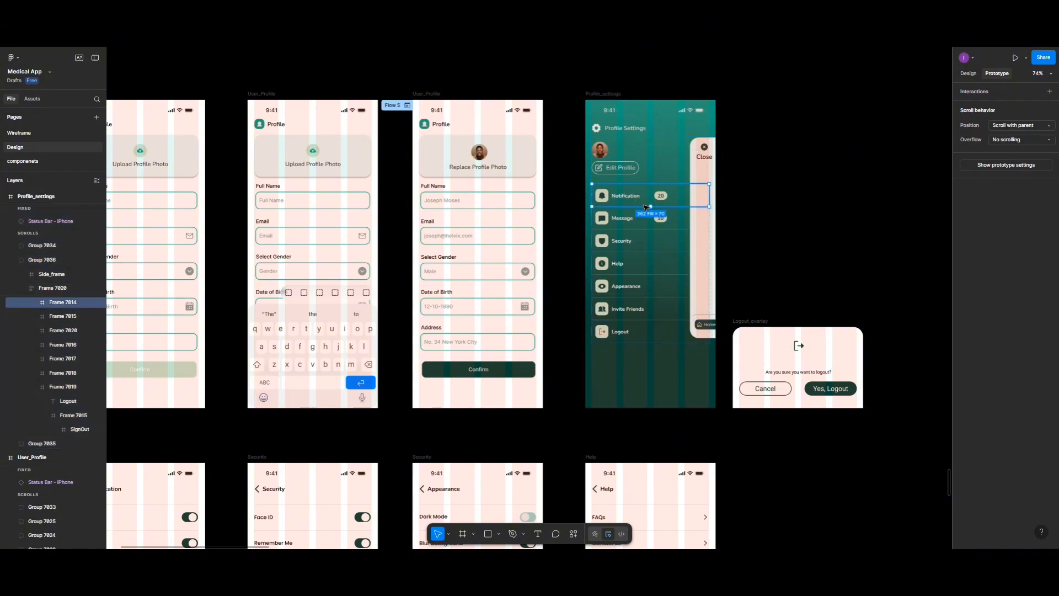
left_click_drag(651, 208, 238, 472)
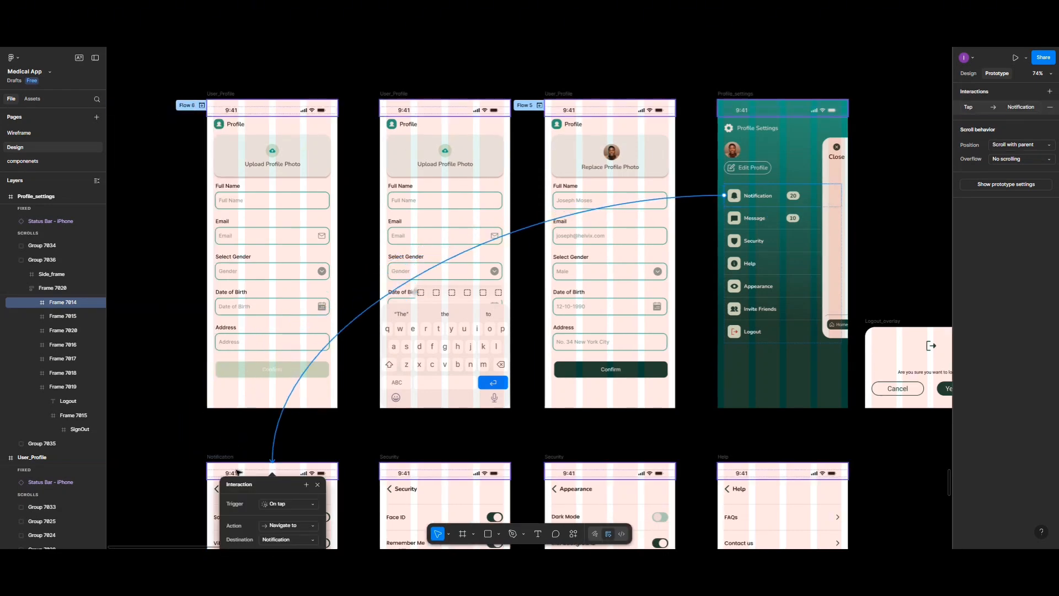
scroll(279, 451, "down", 3)
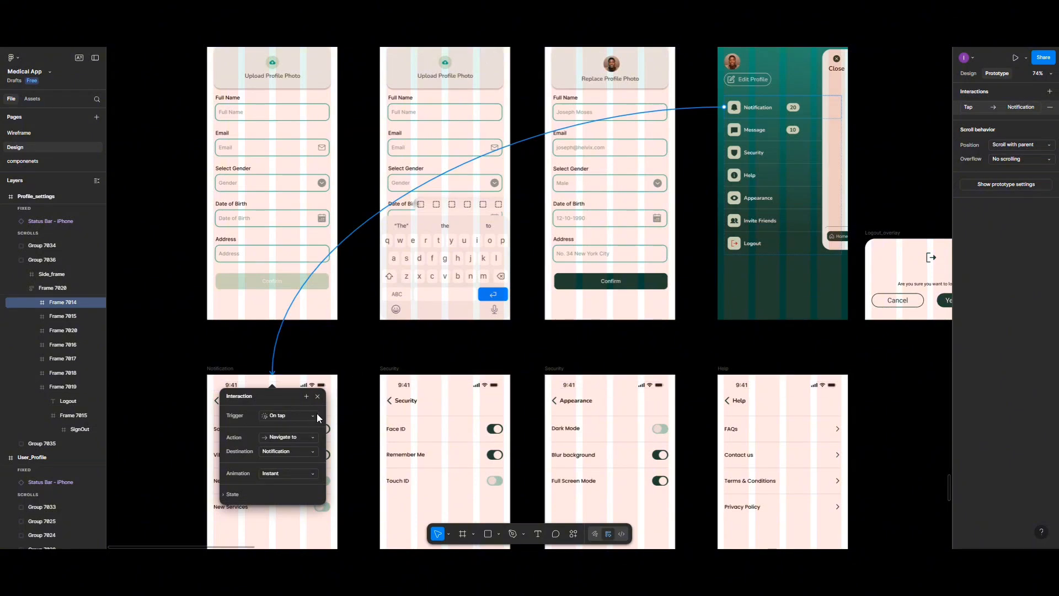
left_click(322, 531)
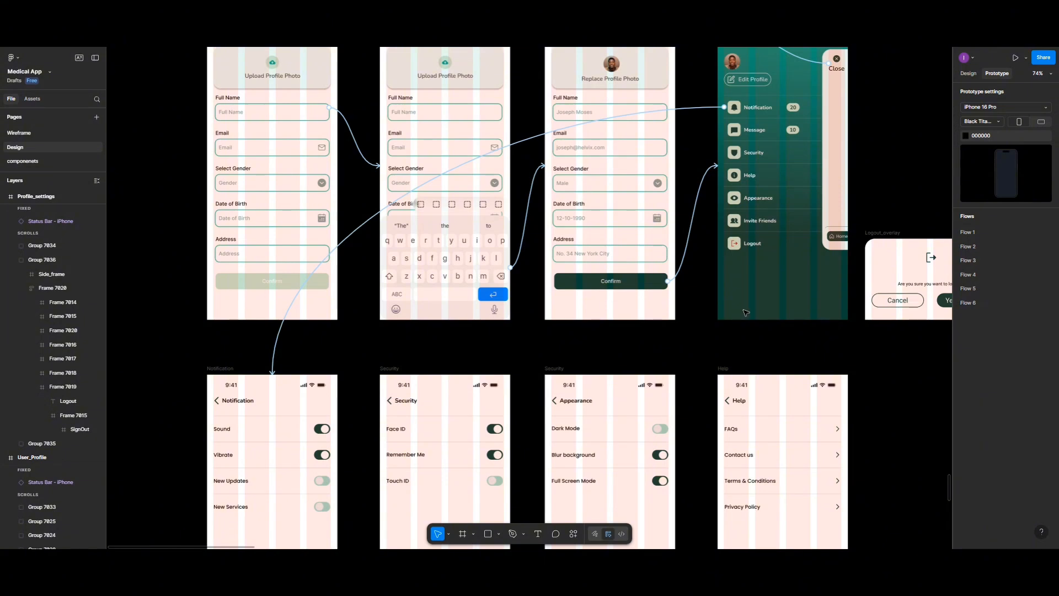
scroll(746, 313, "down", 2)
scroll(747, 313, "down", 3)
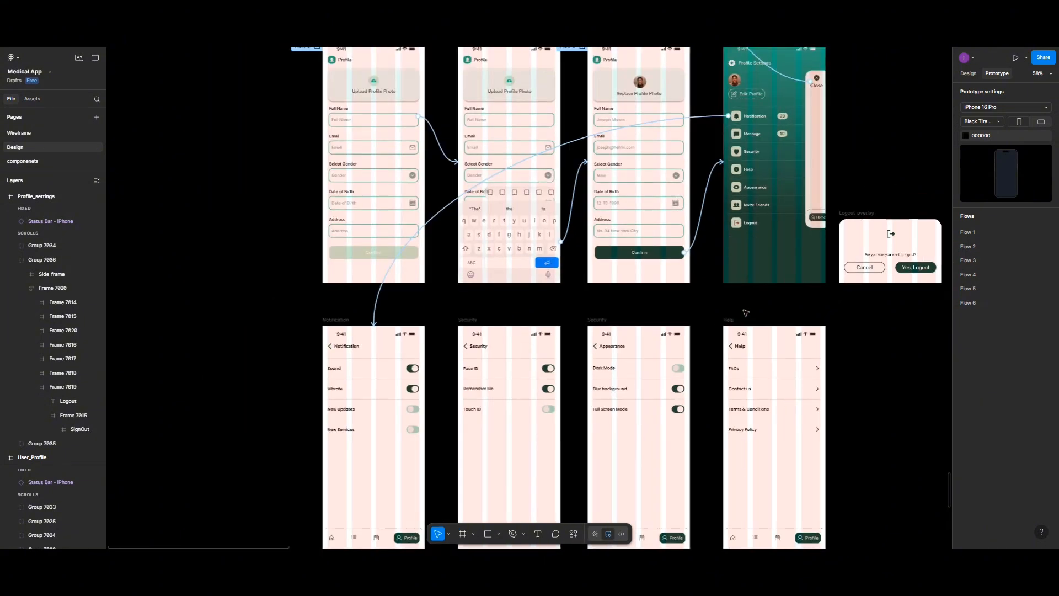
left_click(764, 137)
left_click(765, 137)
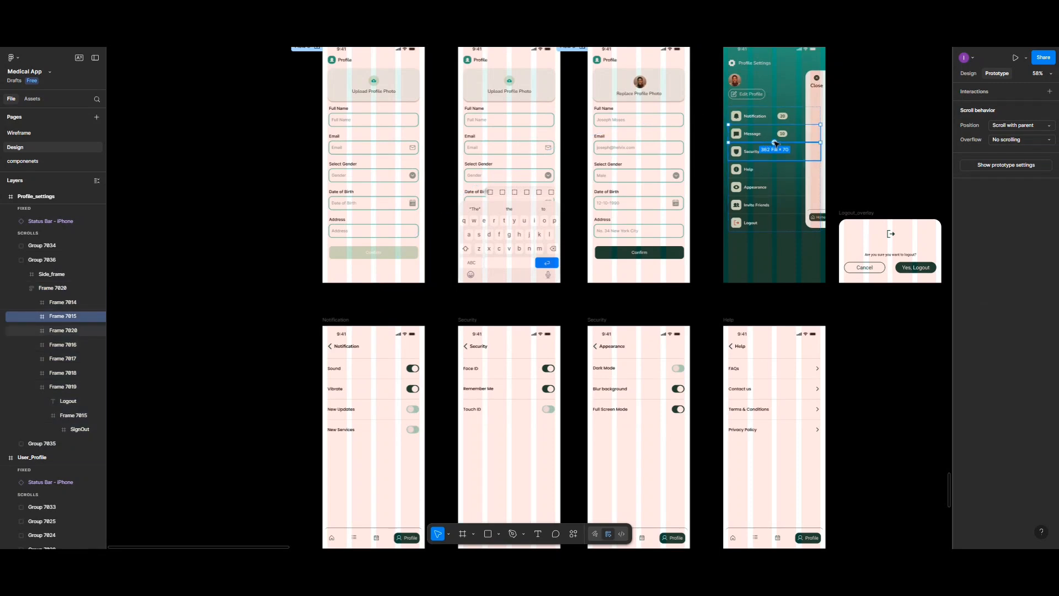
left_click_drag(775, 143, 680, 310)
scroll(684, 300, "down", 5)
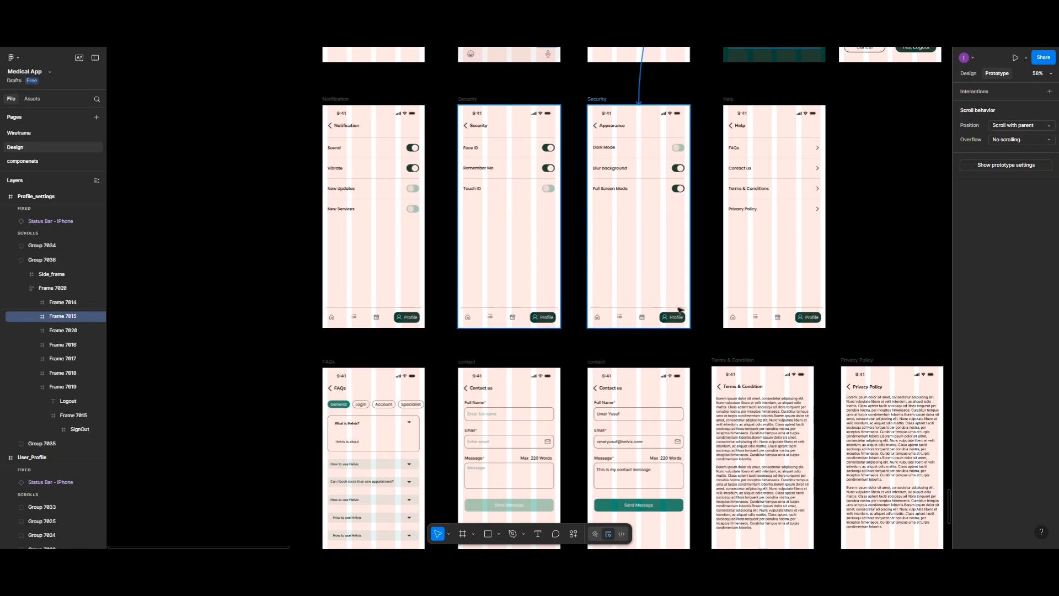
left_click_drag(680, 311, 681, 311)
scroll(784, 222, "up", 4)
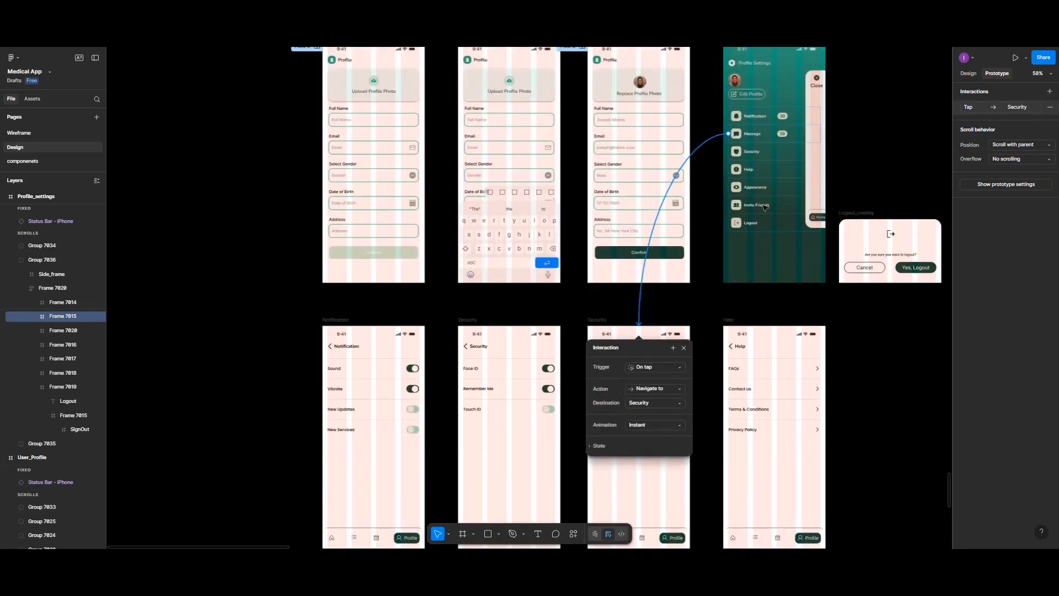
left_click(1050, 107)
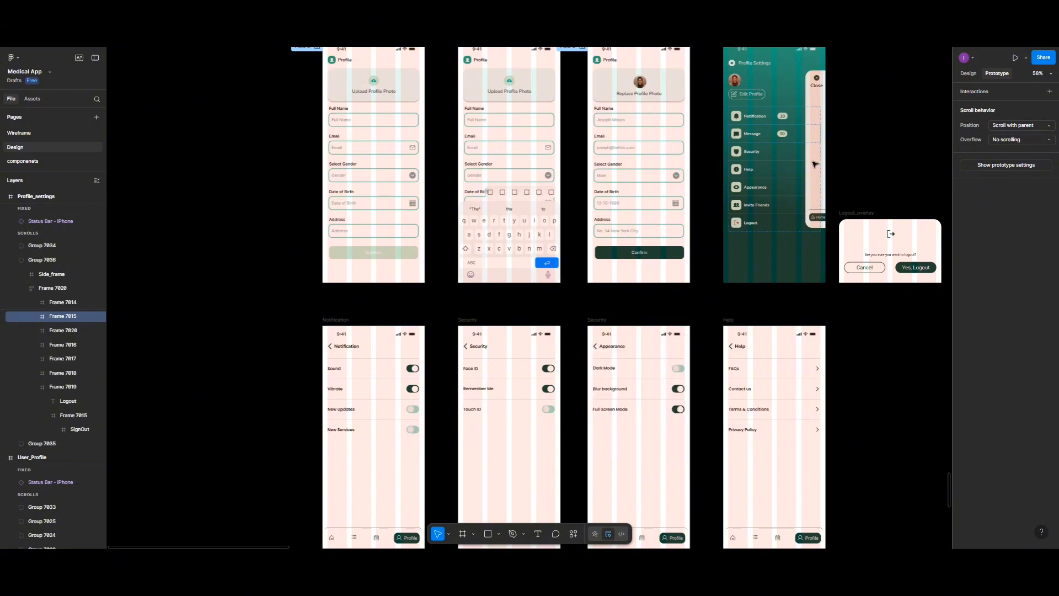
Step: Link the whole Security row in the profile settings list to the Security screen with the Face ID options, navigating on tap
left_click(772, 156)
double_click(754, 151)
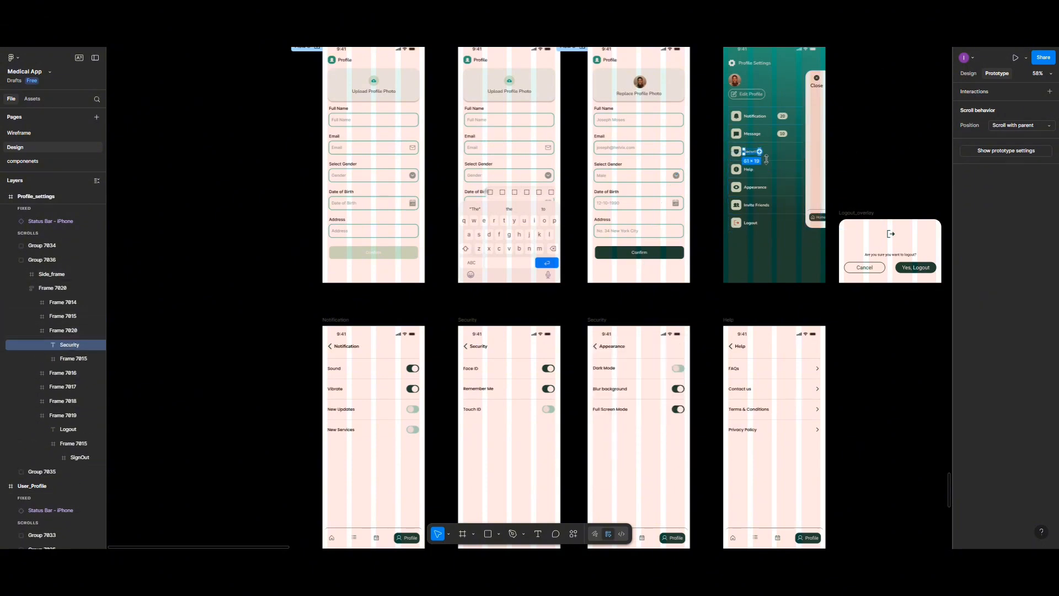
left_click(775, 161)
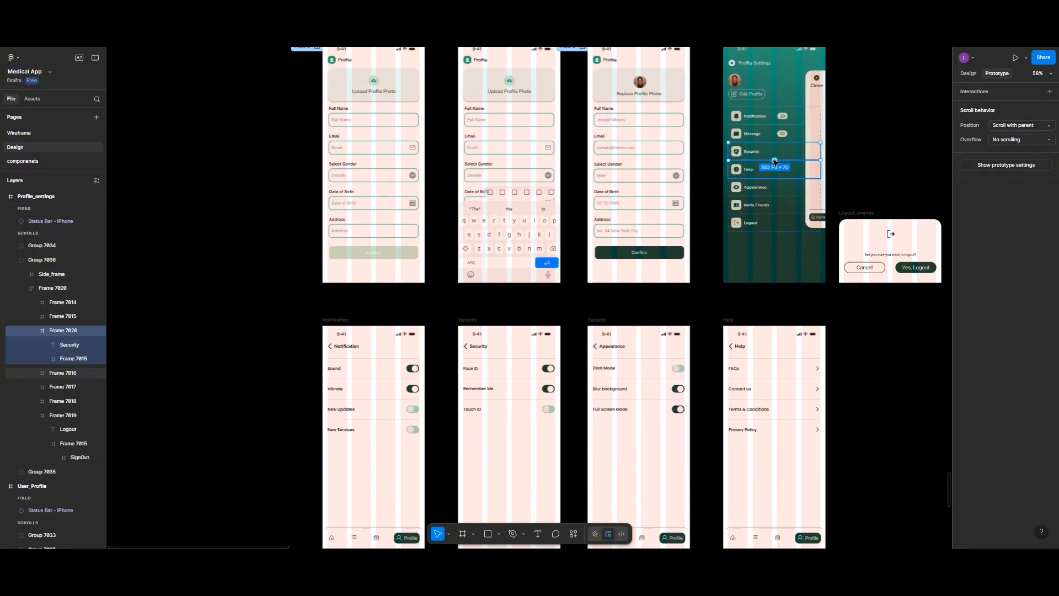
left_click_drag(775, 161, 525, 345)
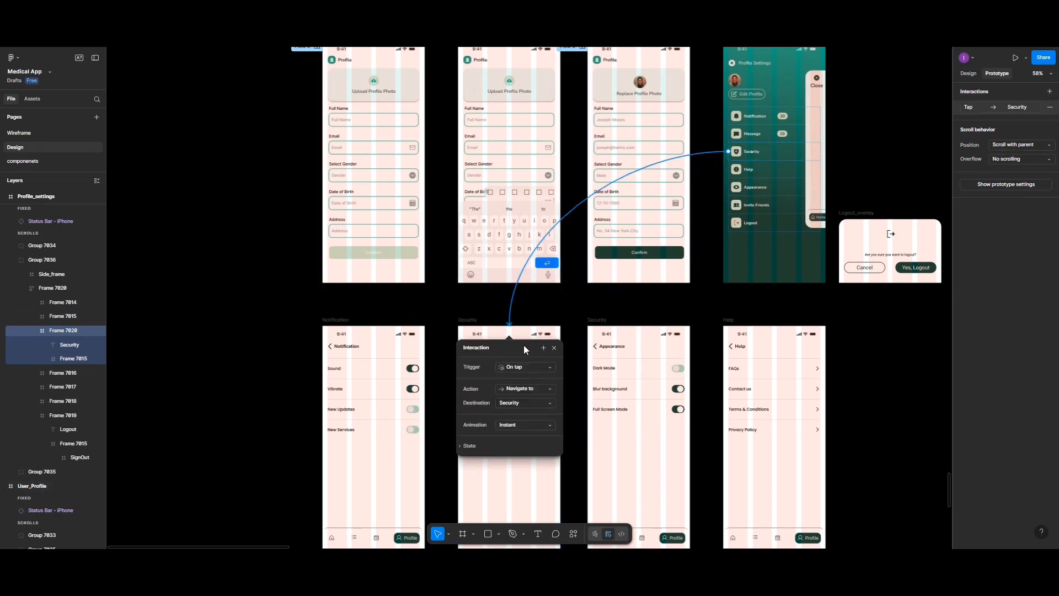
Step: Link the Help row to the Help screen and the Appearance row to the screen headed Appearance, both navigating on tap
left_click(771, 173)
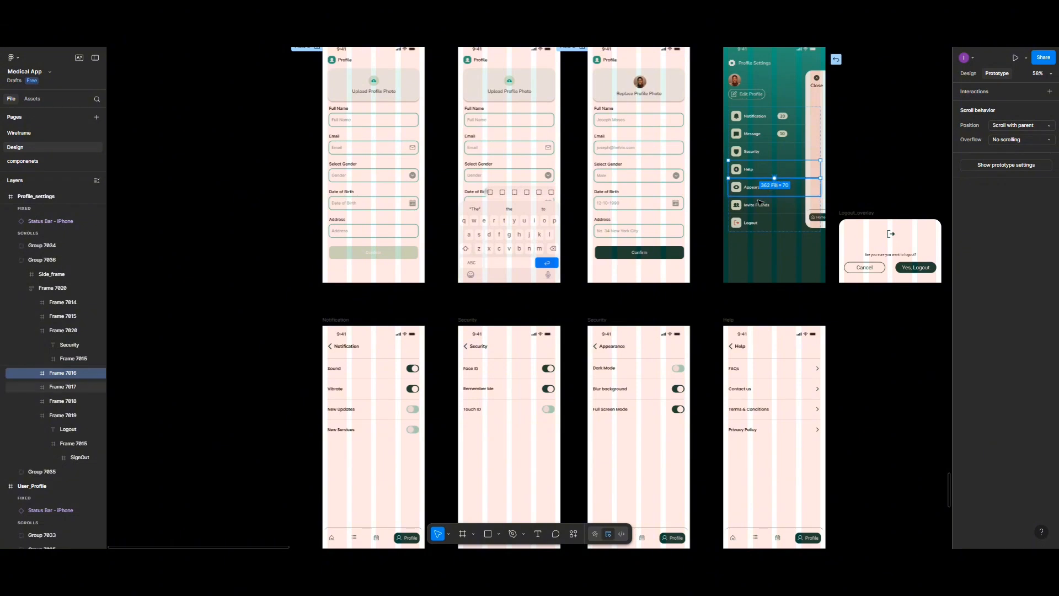
left_click_drag(775, 179, 749, 346)
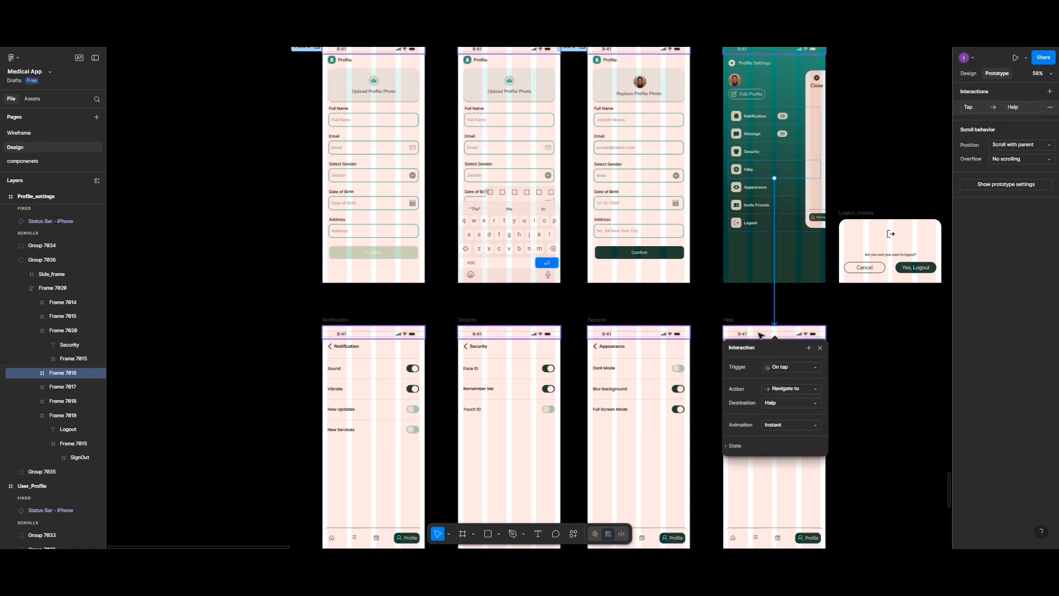
left_click(755, 188)
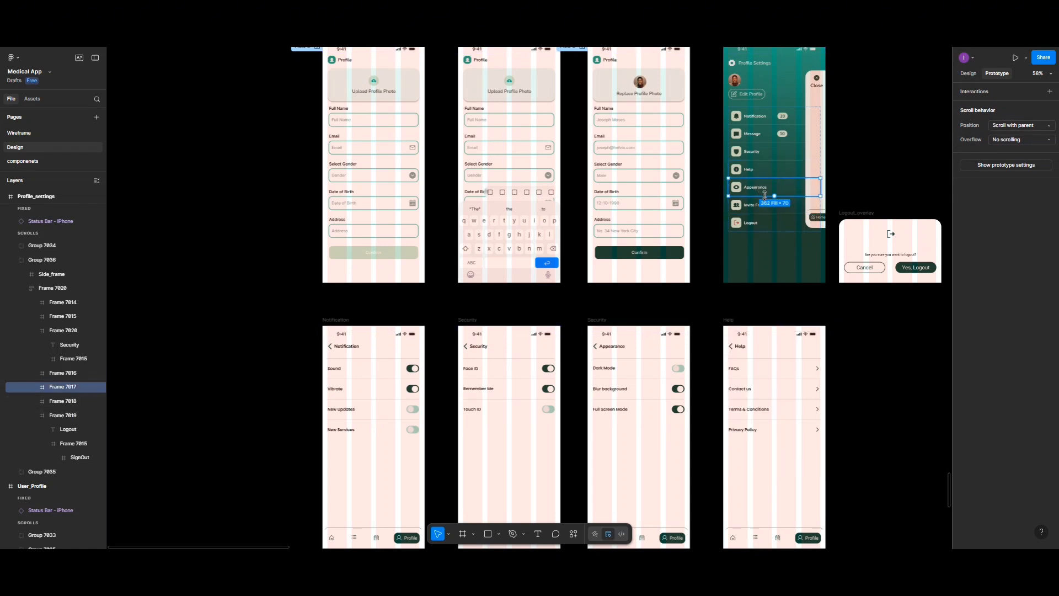
left_click_drag(776, 196, 627, 342)
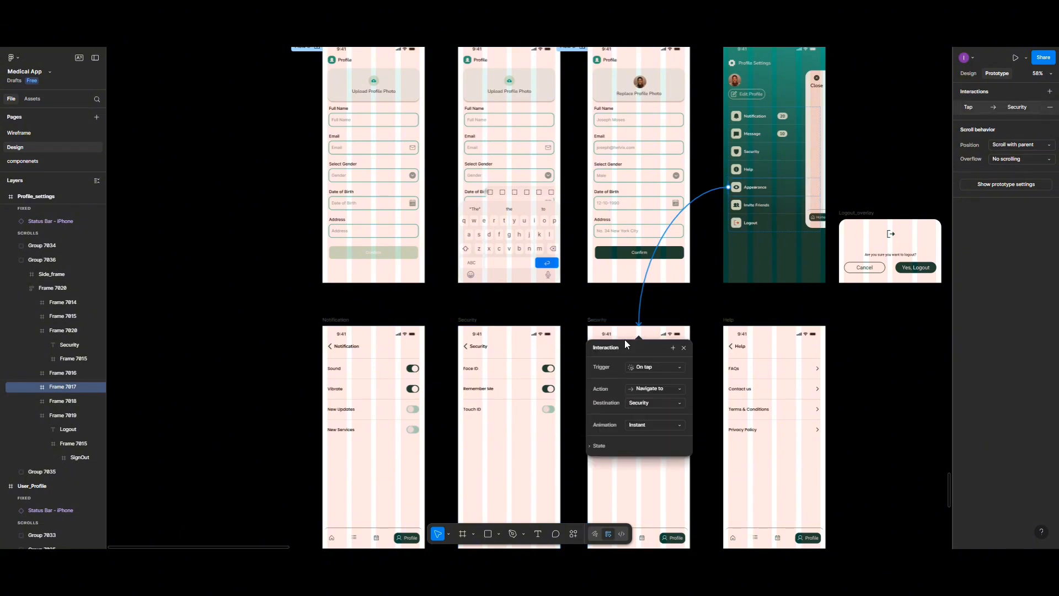
Step: Link the Invite Friends row to the Invite screen below the FAQs screen, navigating on tap
left_click(763, 210)
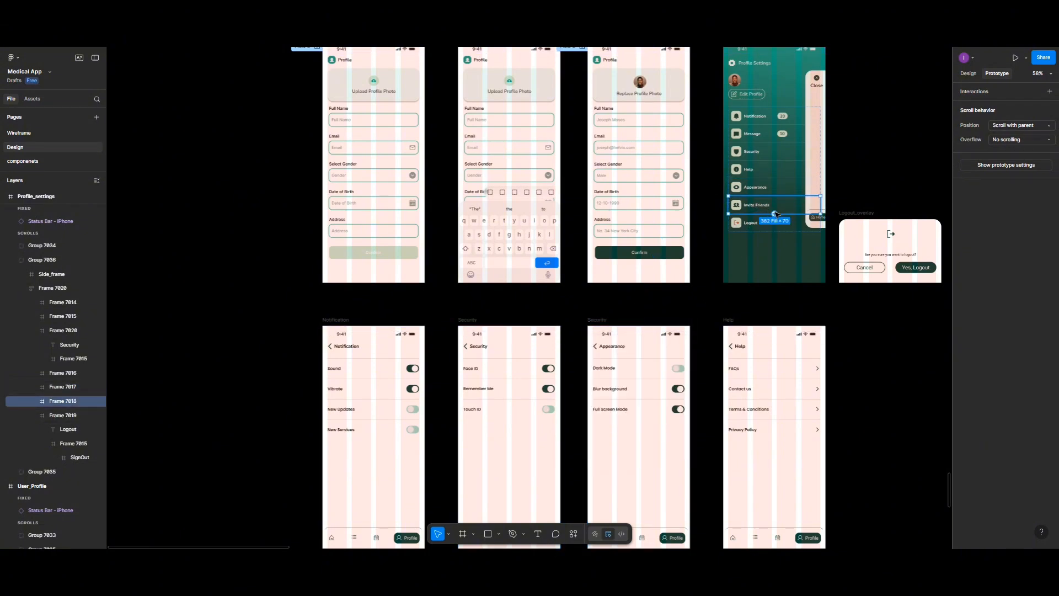
left_click_drag(776, 214, 386, 430)
scroll(717, 300, "down", 5)
scroll(712, 302, "down", 3)
scroll(712, 302, "down", 8)
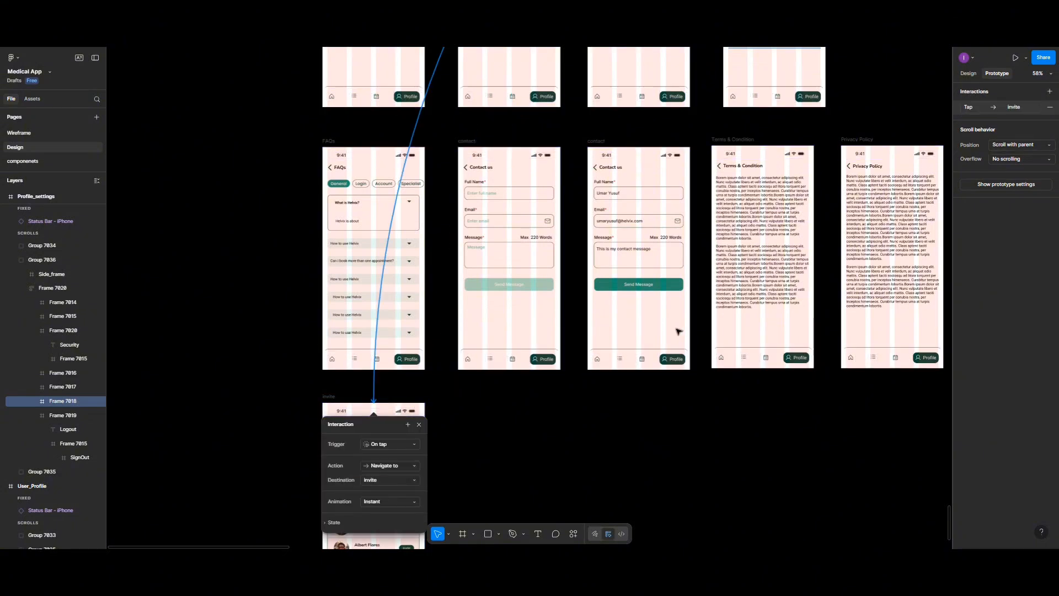
Step: Connect the Logout row to the Logout_overlay frame with an on-tap Open overlay action
scroll(679, 330, "up", 6)
scroll(679, 331, "up", 8)
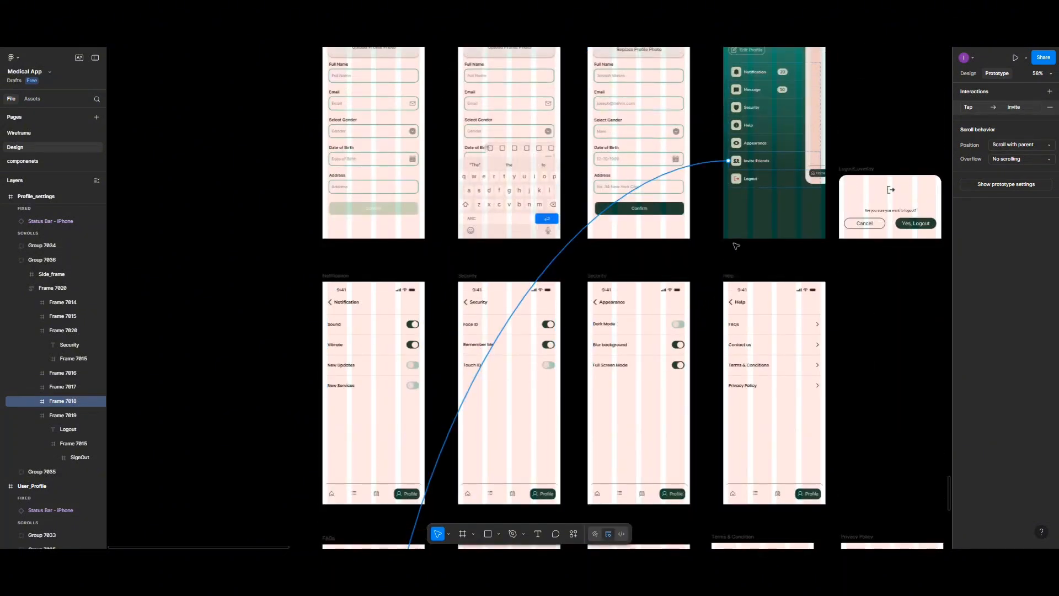
left_click(754, 185)
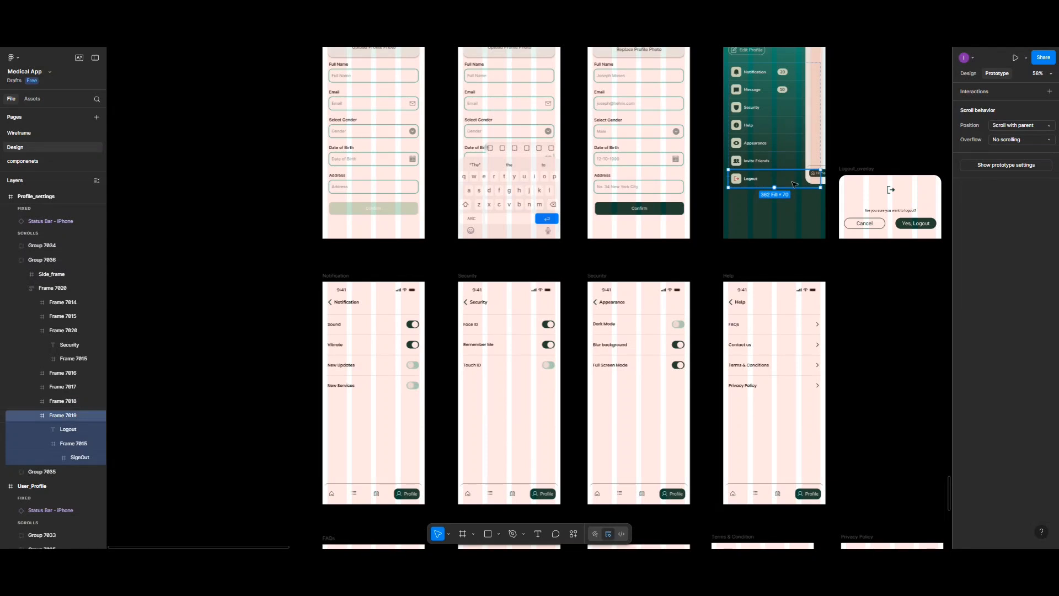
left_click_drag(822, 179, 857, 200)
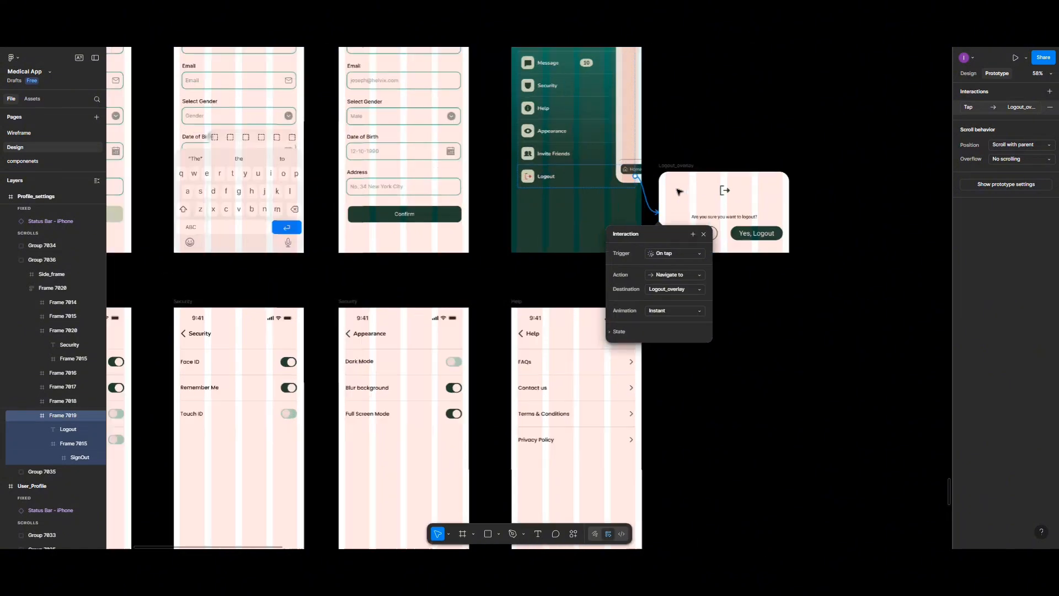
scroll(682, 190, "up", 5)
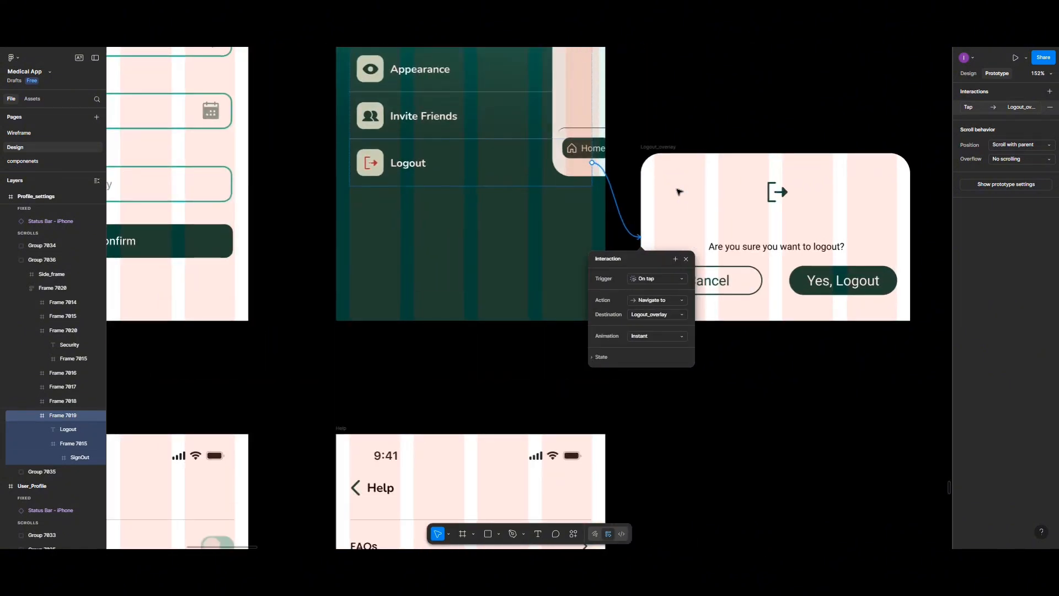
scroll(680, 192, "up", 6)
scroll(680, 191, "down", 3)
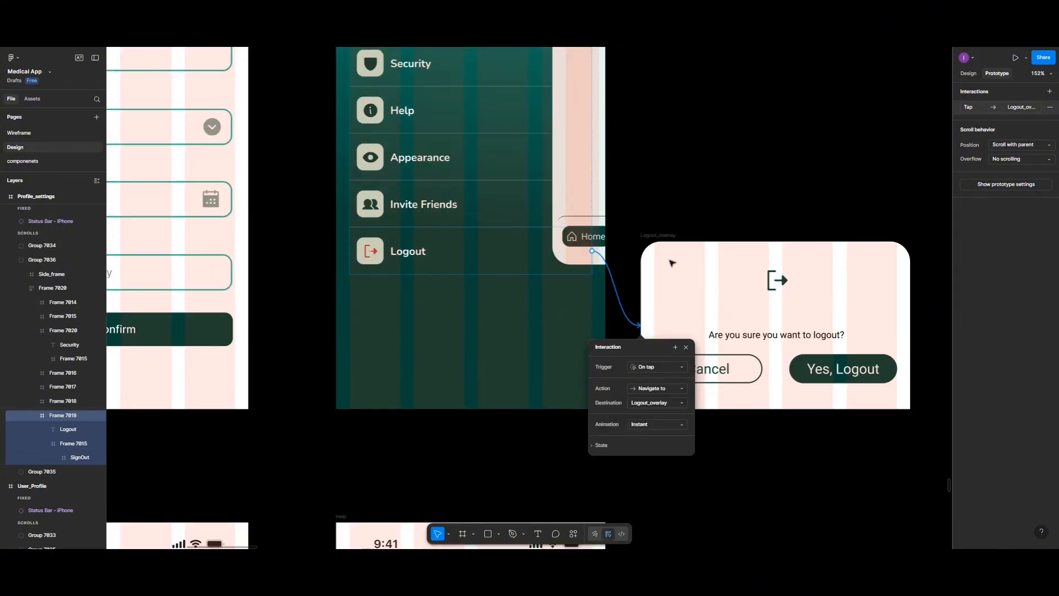
left_click(652, 392)
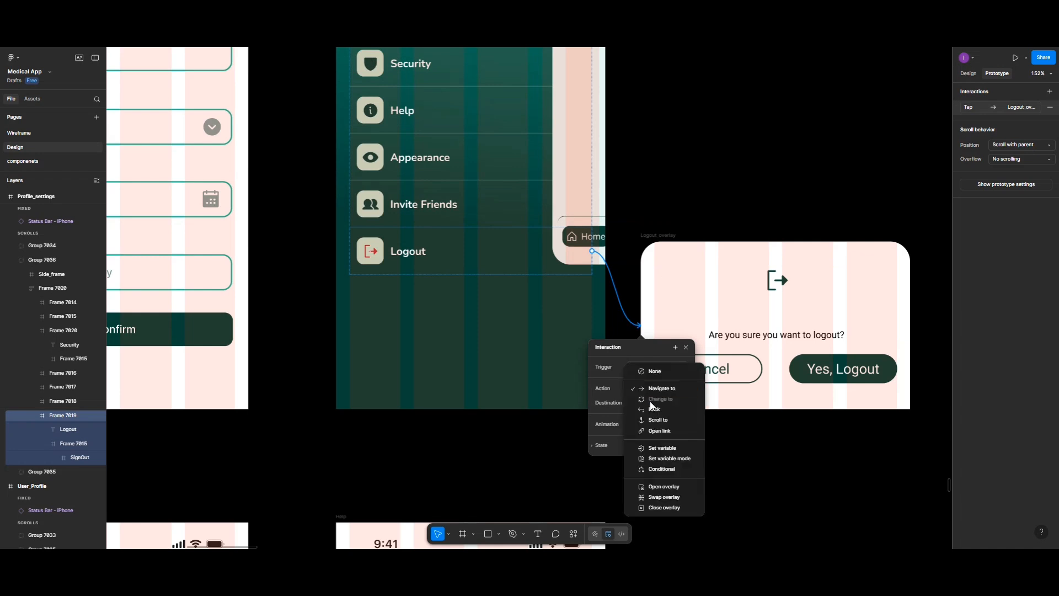
left_click(660, 488)
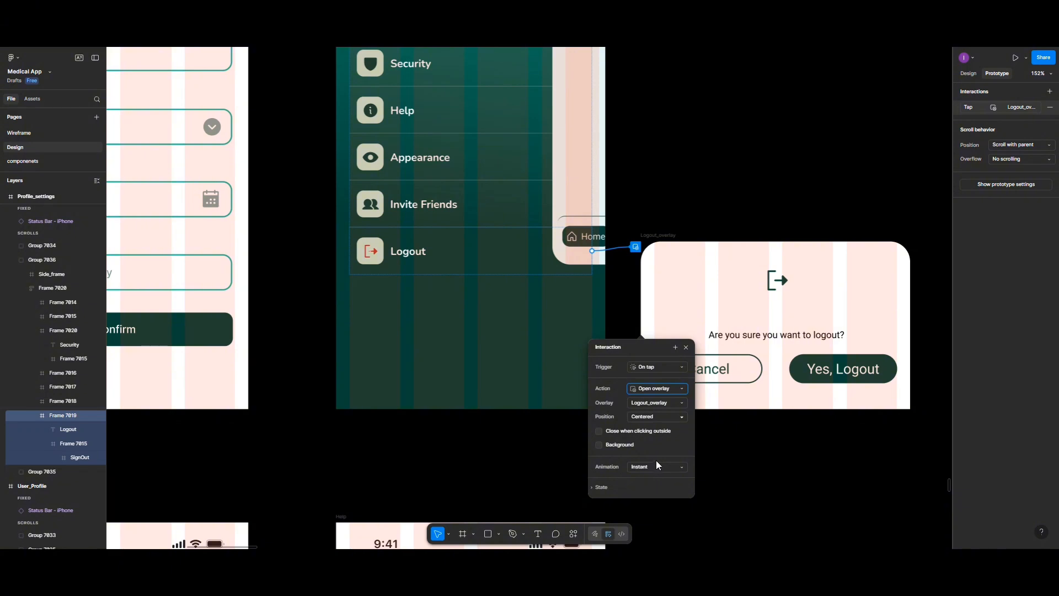
Step: Set the logout overlay's position to Manual and place it flush with the bottom edge of the Profile_settings screen
left_click(657, 422)
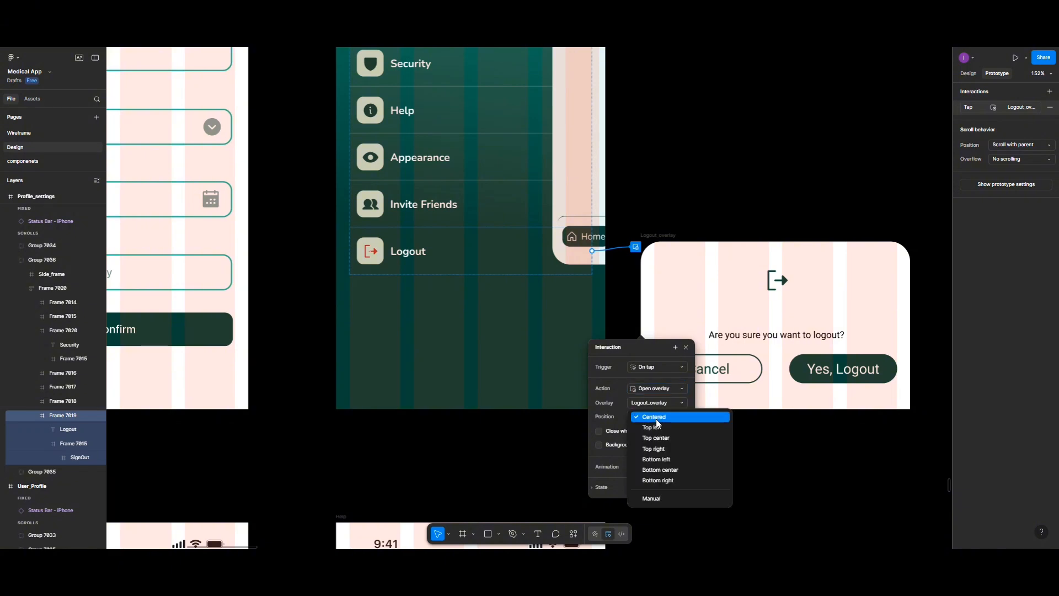
left_click(652, 499)
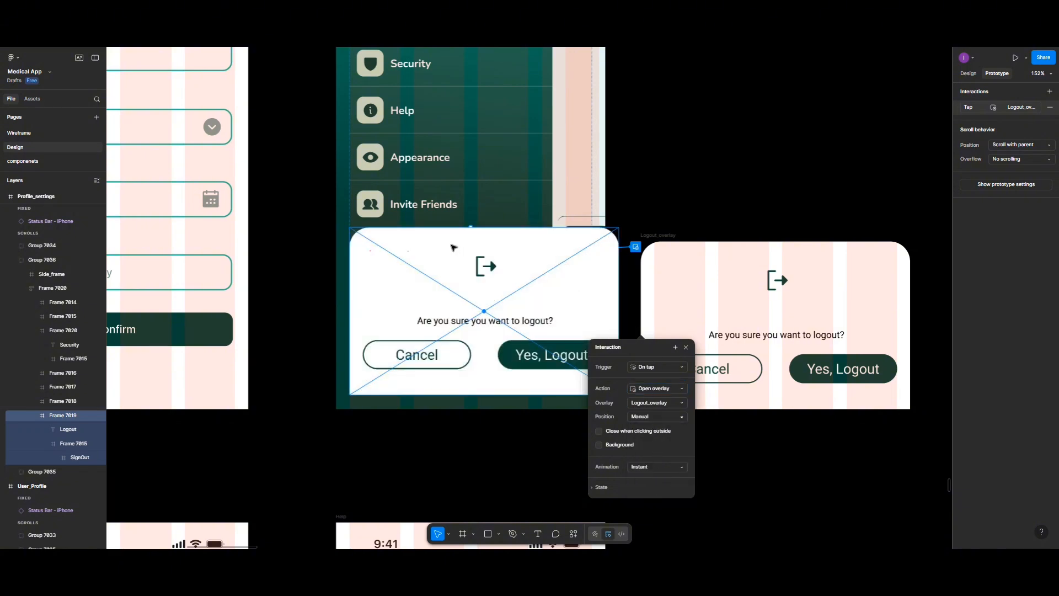
left_click_drag(442, 251, 439, 261)
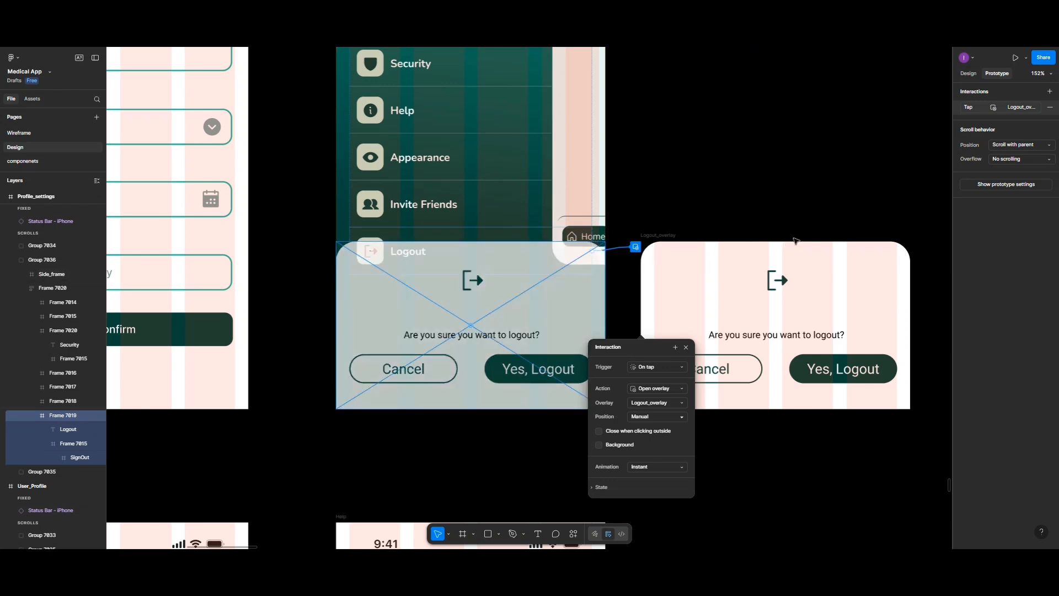
left_click(805, 214)
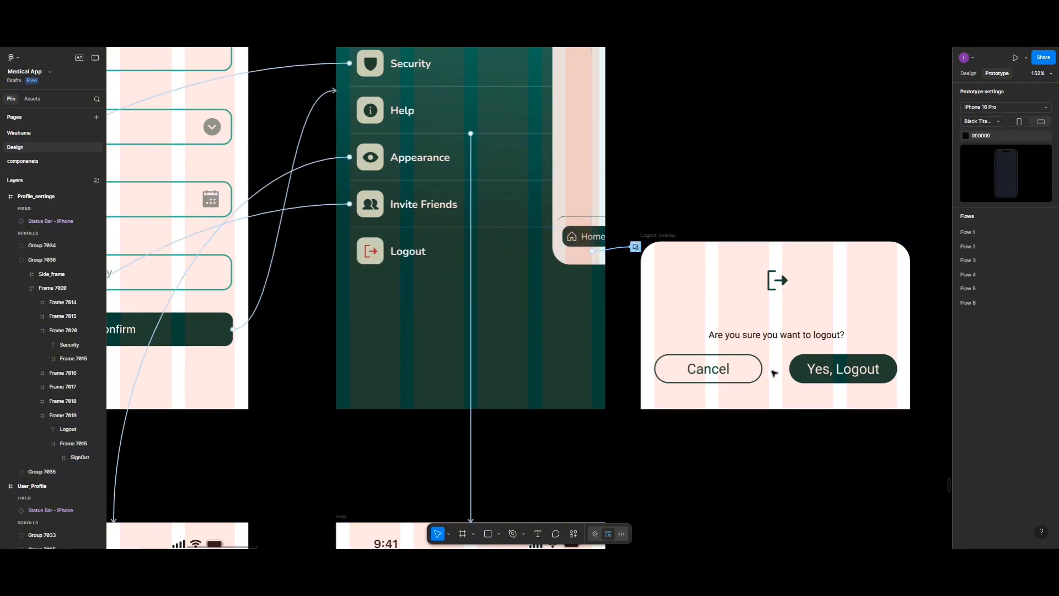
Step: Link the Yes, Logout button in the logout overlay to the Sign_up screen, navigating on tap
double_click(807, 369)
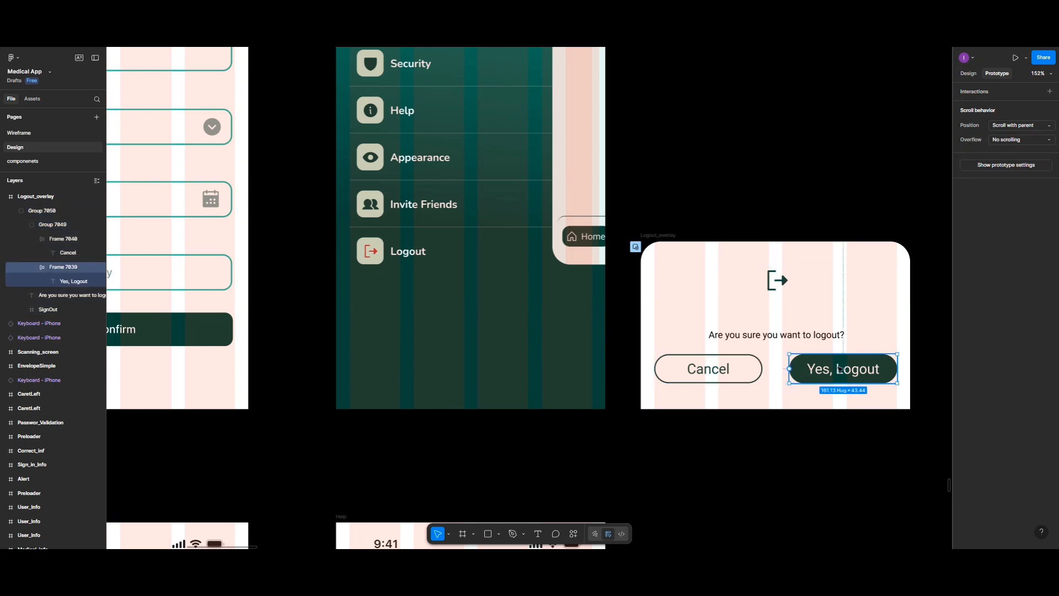
left_click(792, 369)
left_click_drag(790, 369, 496, 171)
scroll(520, 113, "up", 4)
scroll(498, 172, "up", 8)
scroll(498, 171, "down", 3)
scroll(498, 171, "down", 6)
scroll(498, 171, "up", 10)
scroll(497, 171, "up", 10)
scroll(496, 171, "up", 10)
scroll(496, 171, "up", 10)
scroll(496, 171, "up", 10)
scroll(496, 171, "up", 5)
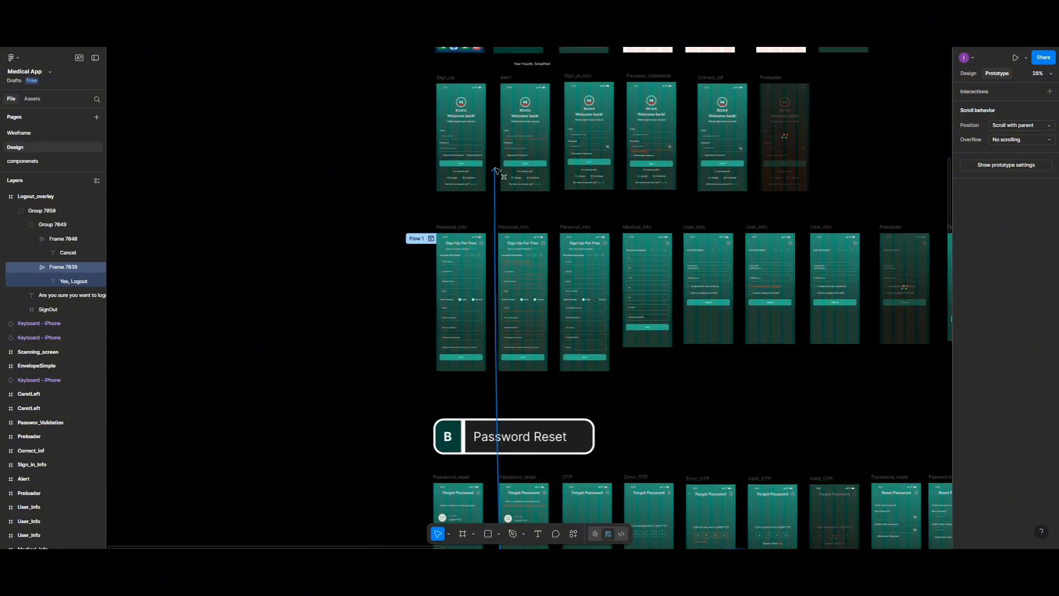
left_click_drag(496, 171, 480, 177)
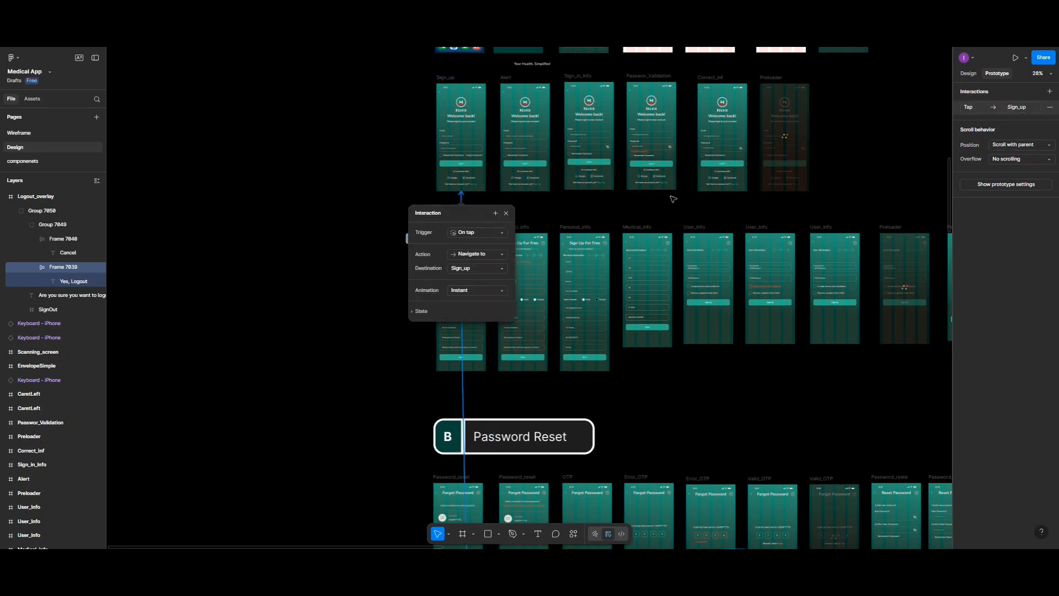
scroll(673, 199, "down", 10)
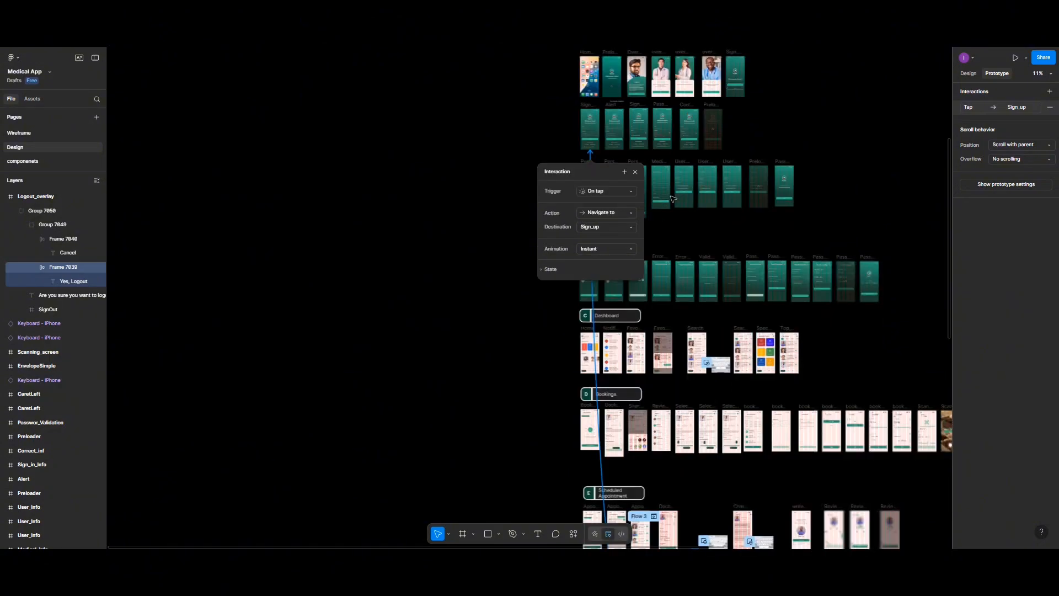
Step: Give the Cancel button in the logout overlay an on-tap Close overlay action
scroll(673, 199, "up", 10)
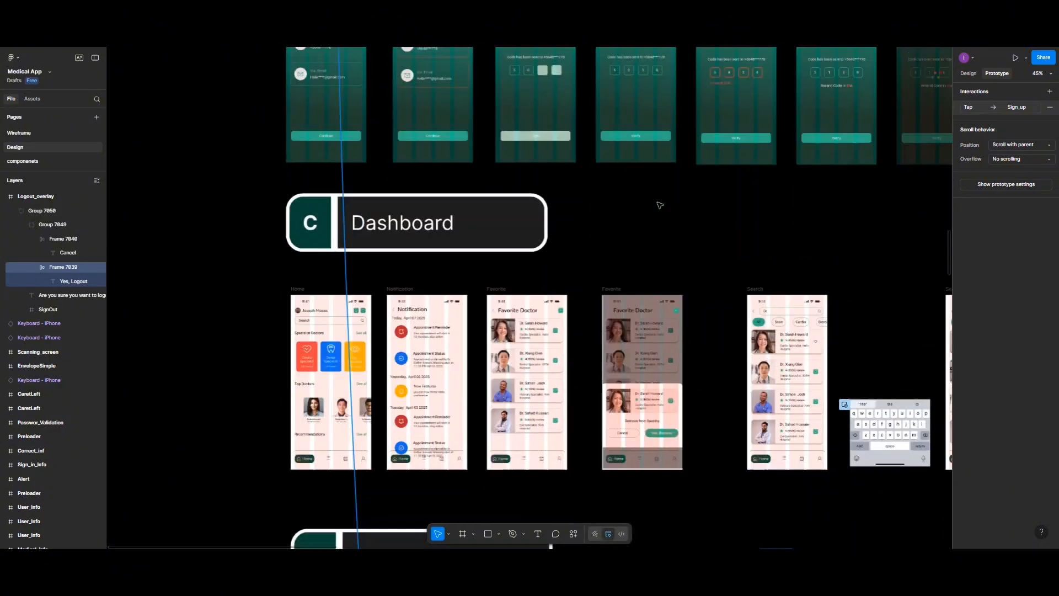
scroll(660, 206, "down", 15)
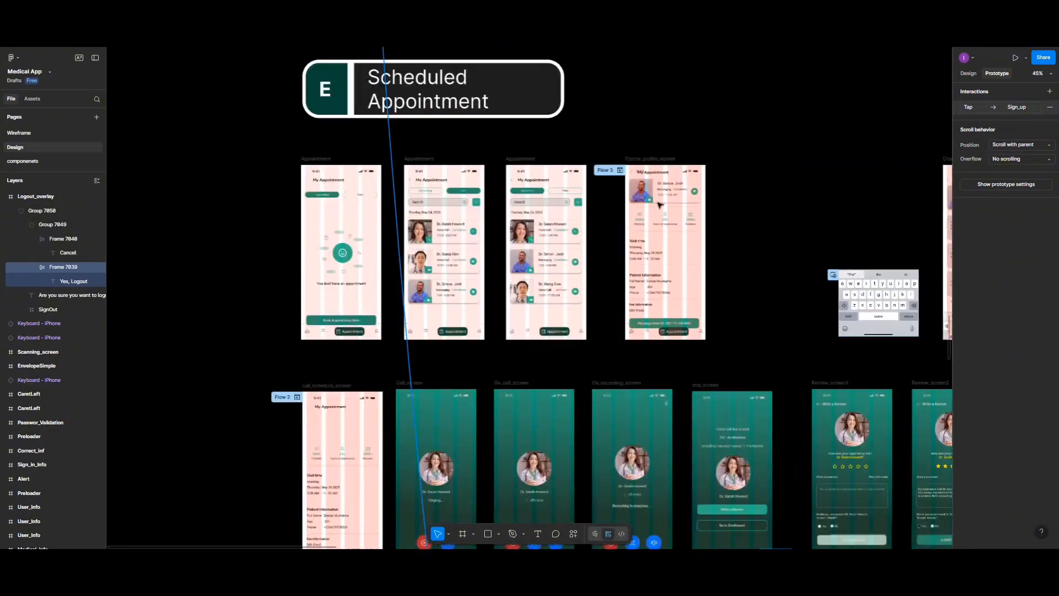
scroll(660, 206, "down", 15)
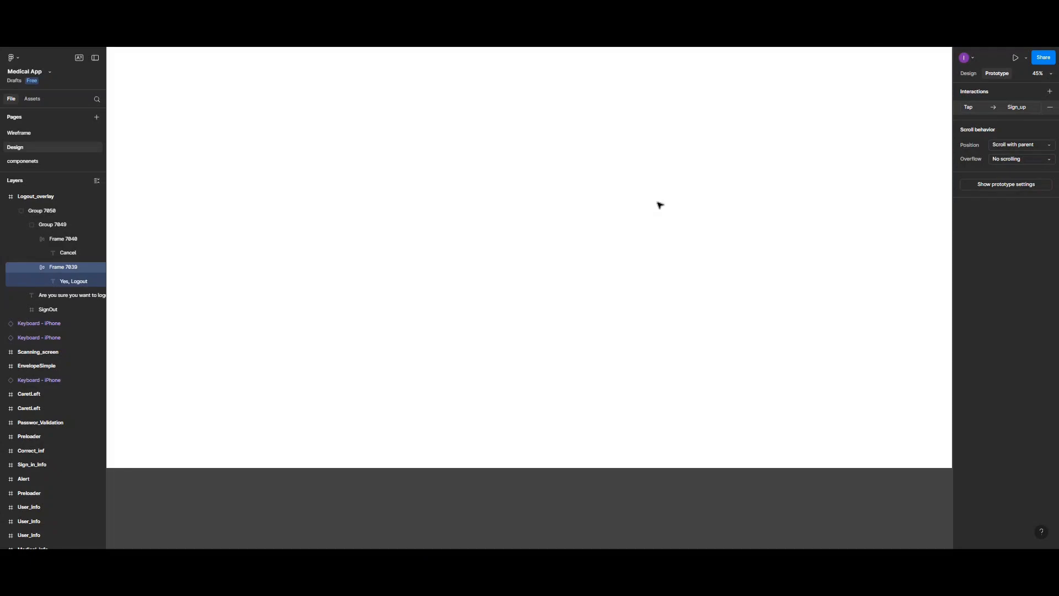
scroll(660, 205, "down", 15)
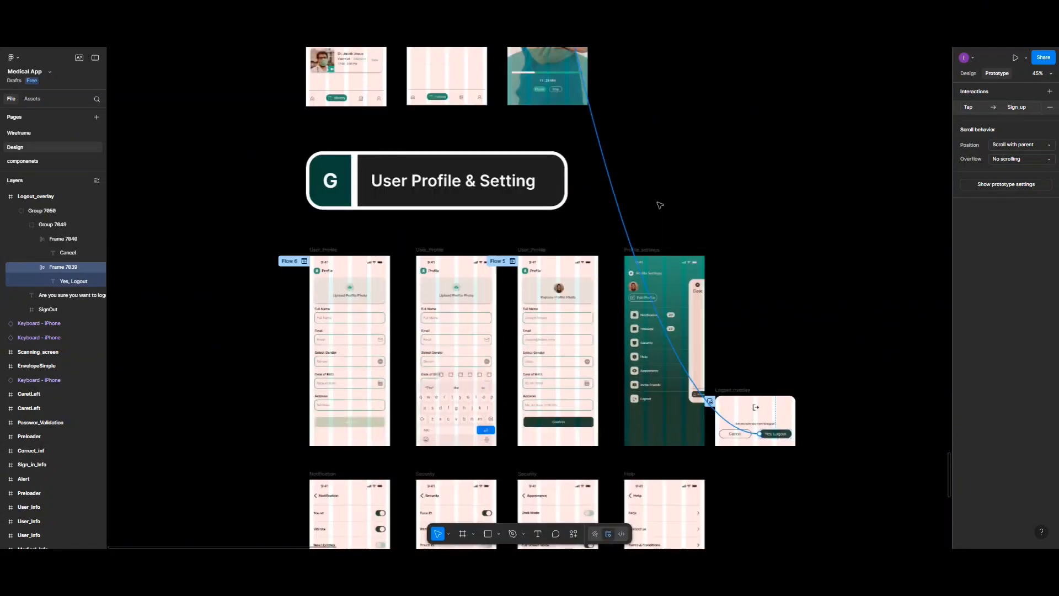
scroll(660, 206, "down", 3)
scroll(761, 245, "up", 5)
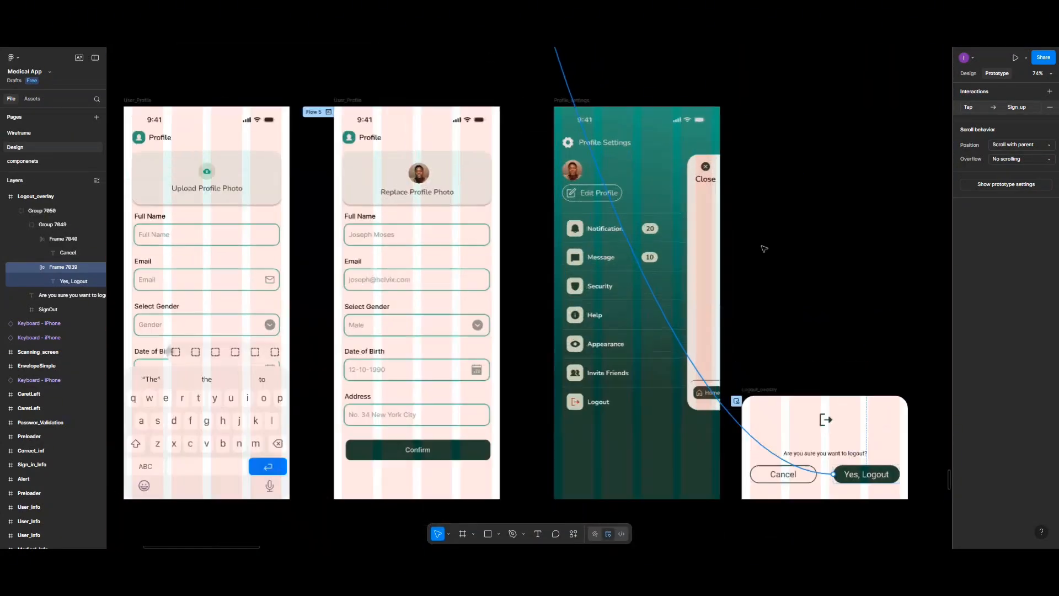
scroll(764, 249, "up", 5)
scroll(767, 276, "down", 4)
left_click(773, 363)
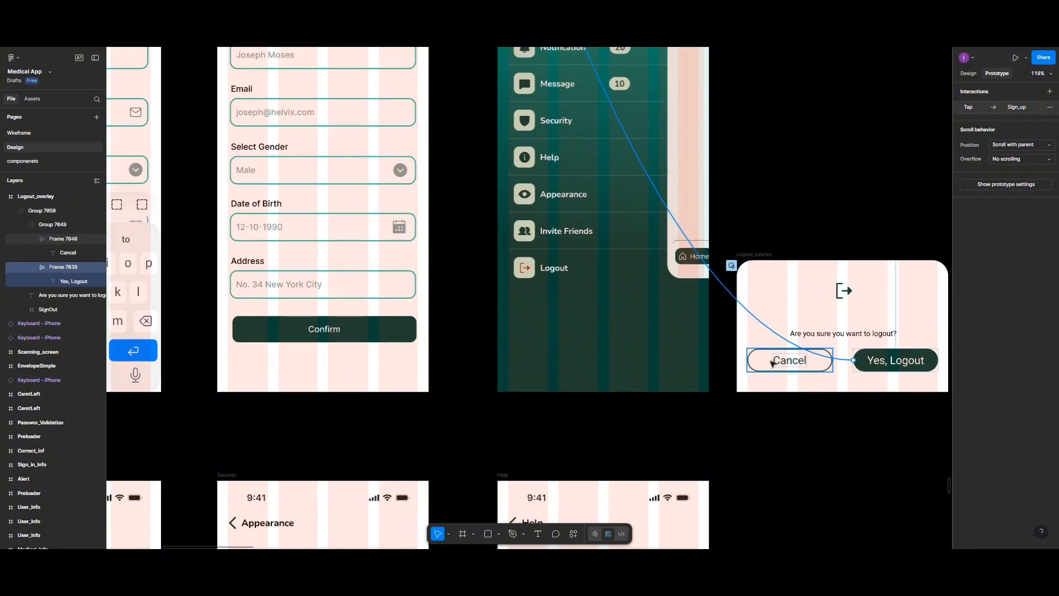
left_click(773, 363)
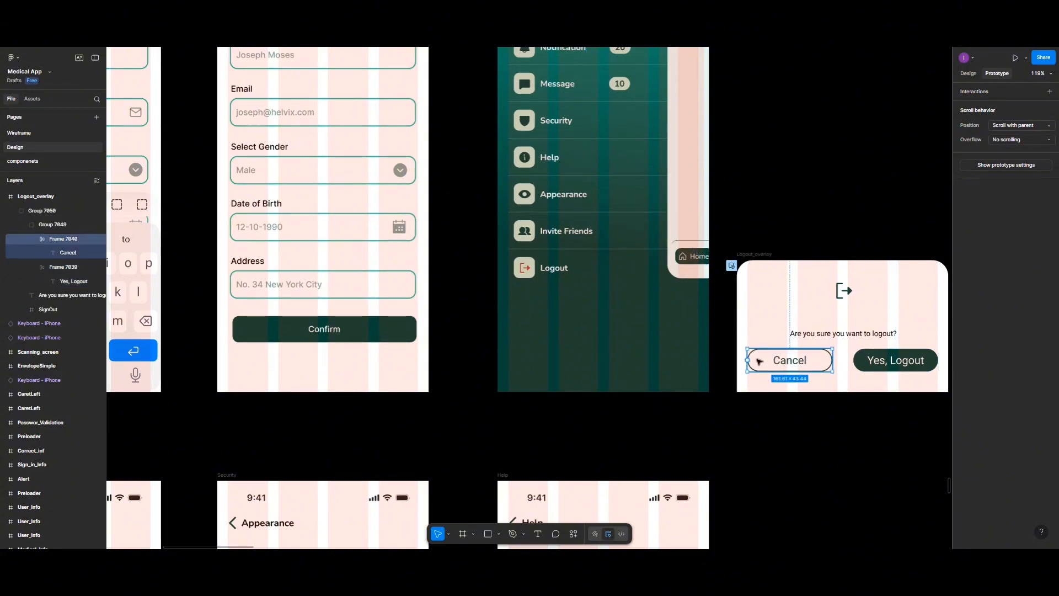
left_click(1050, 91)
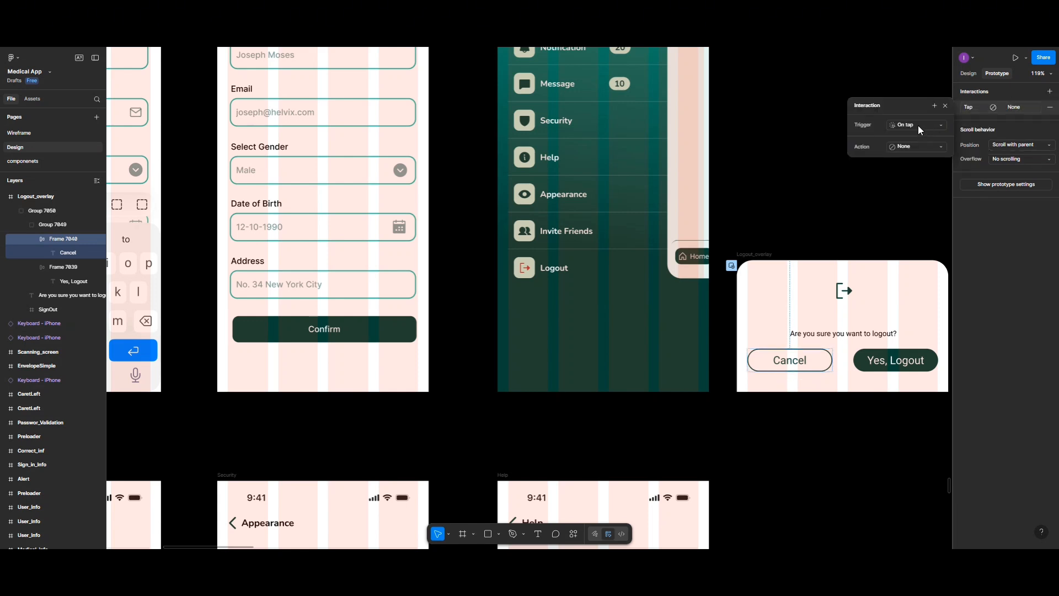
left_click(912, 146)
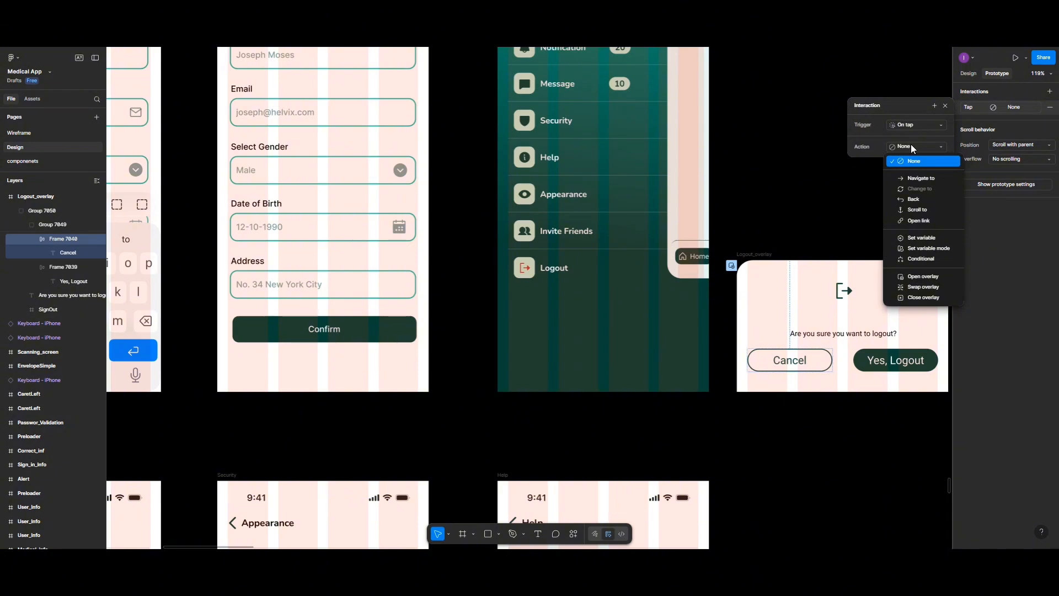
left_click(927, 297)
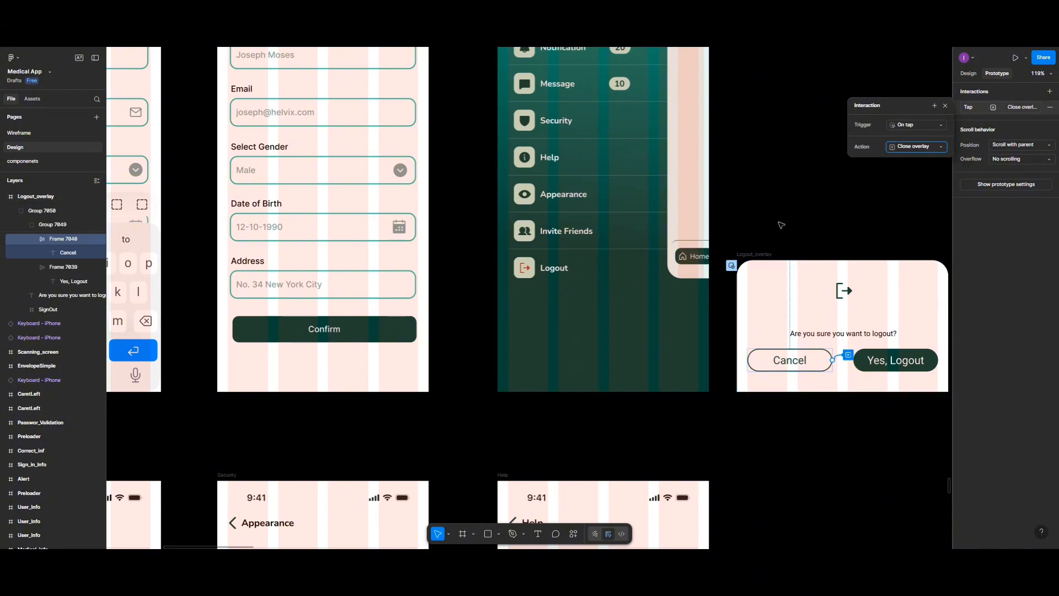
Step: Preview the Profile_settings screen, open the logout overlay from its Logout row to check the placement, and close the preview
scroll(778, 226, "up", 5)
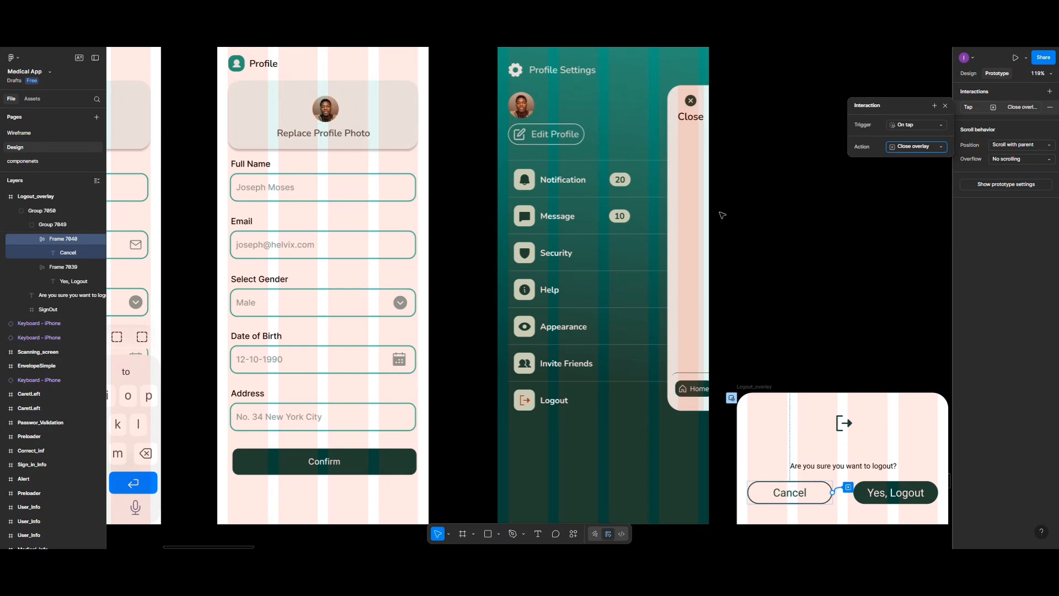
scroll(722, 215, "down", 5)
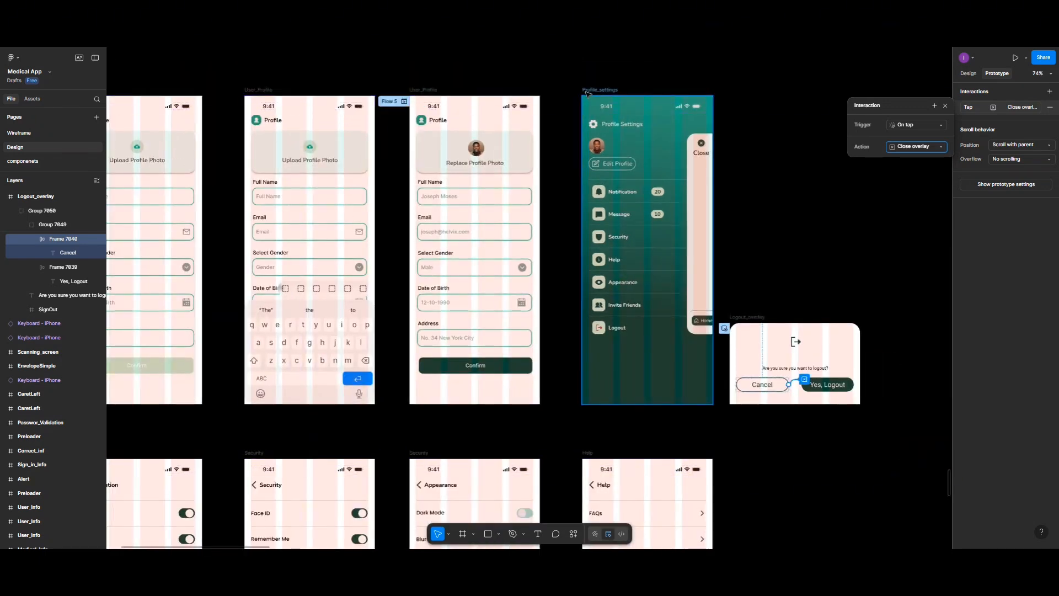
left_click(588, 93)
left_click(1026, 58)
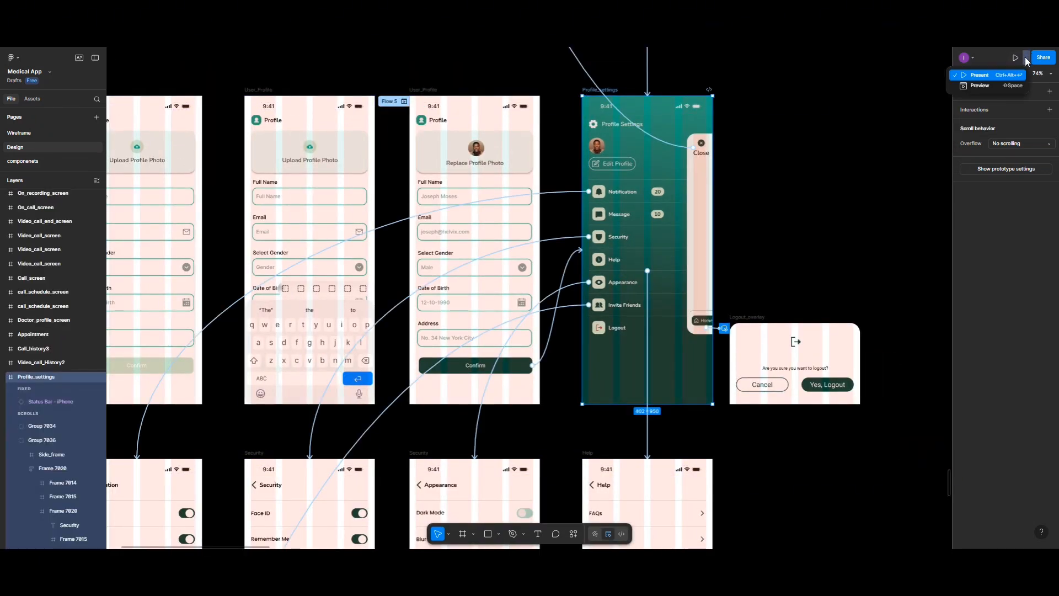
left_click(980, 86)
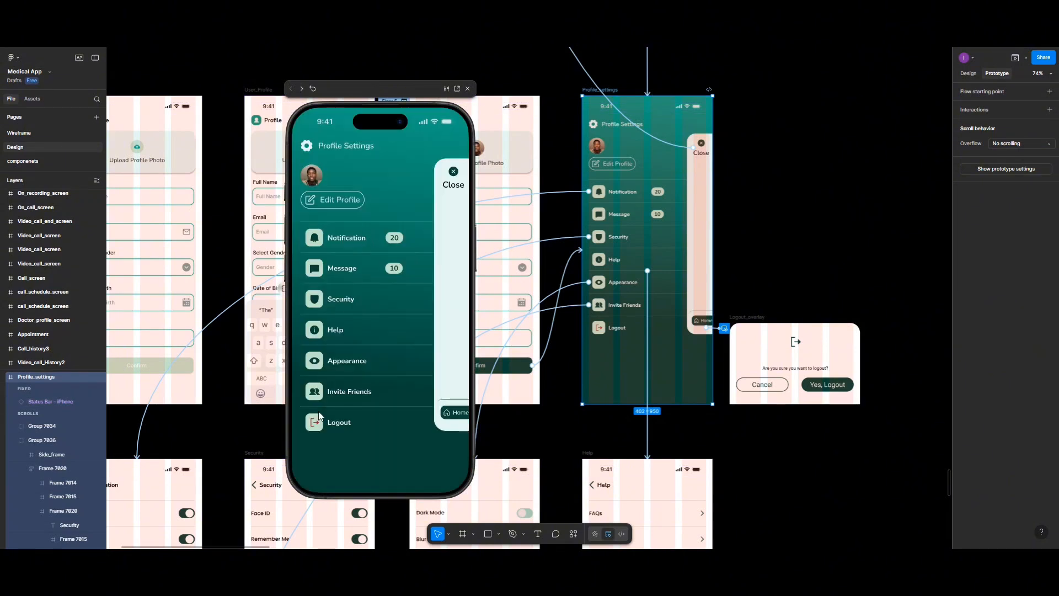
left_click(319, 424)
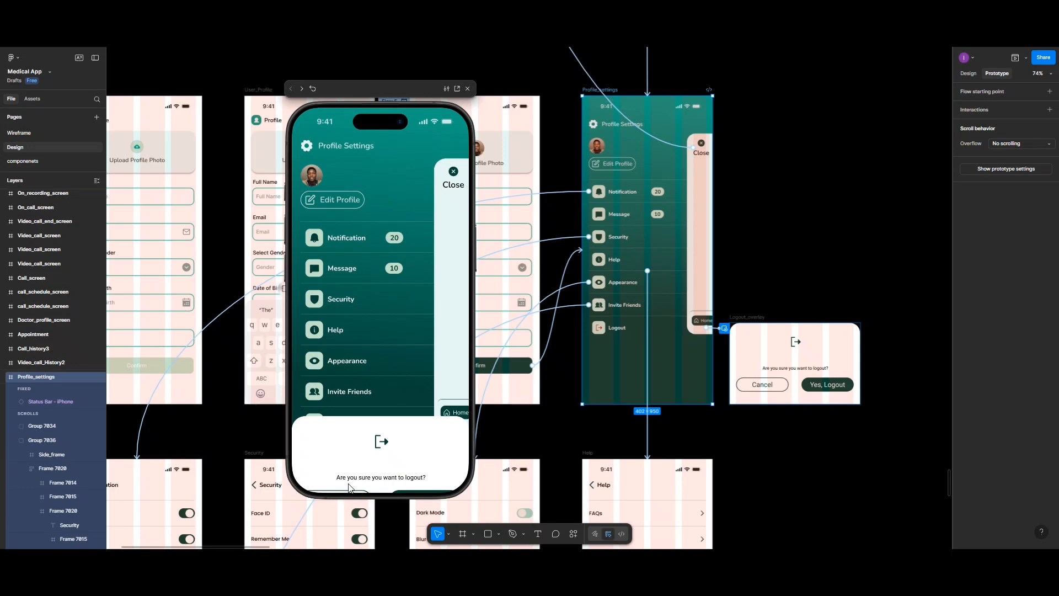
left_click(468, 89)
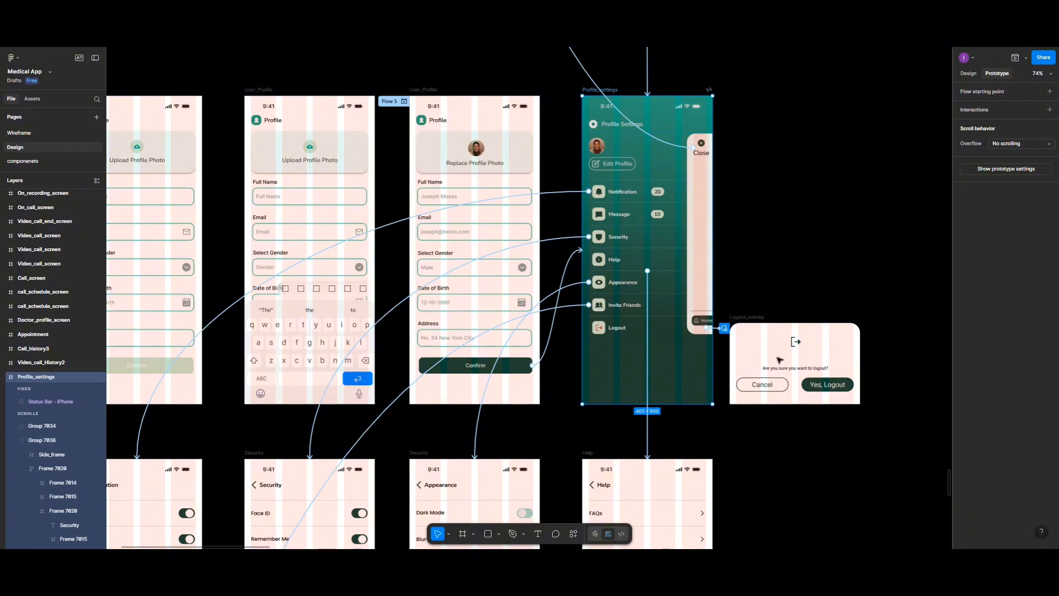
Step: Raise the manually positioned logout overlay above the bottom edge of the Profile_settings screen, keeping it horizontally centred
left_click(748, 318)
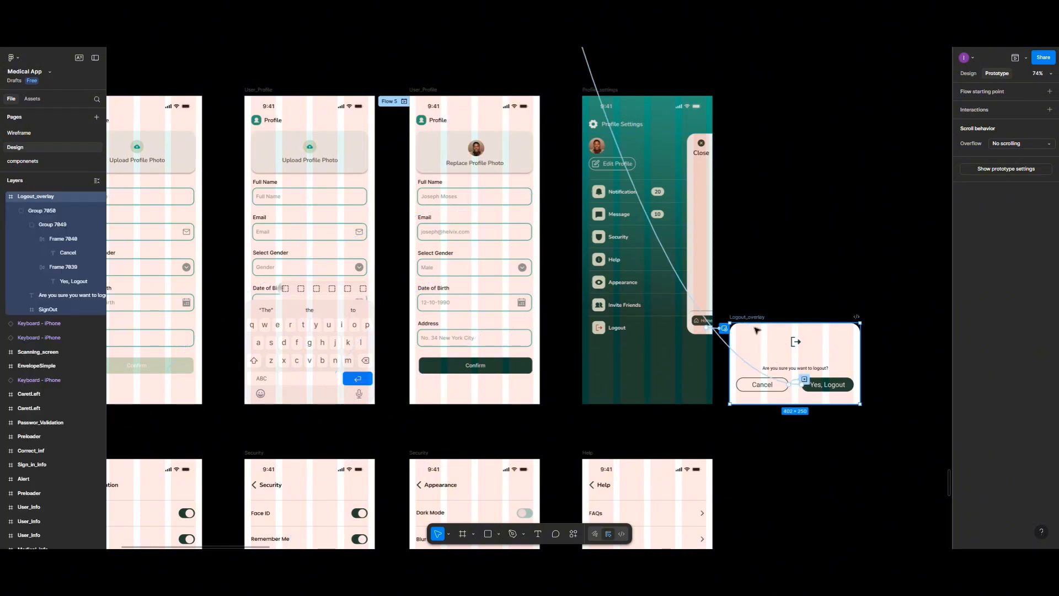
left_click(726, 328)
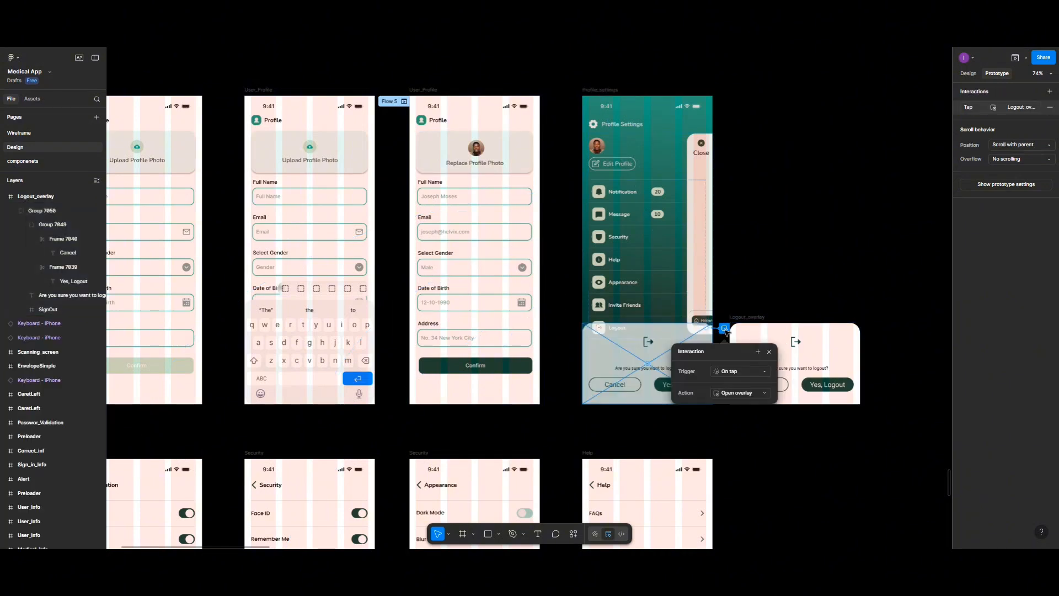
left_click(635, 339)
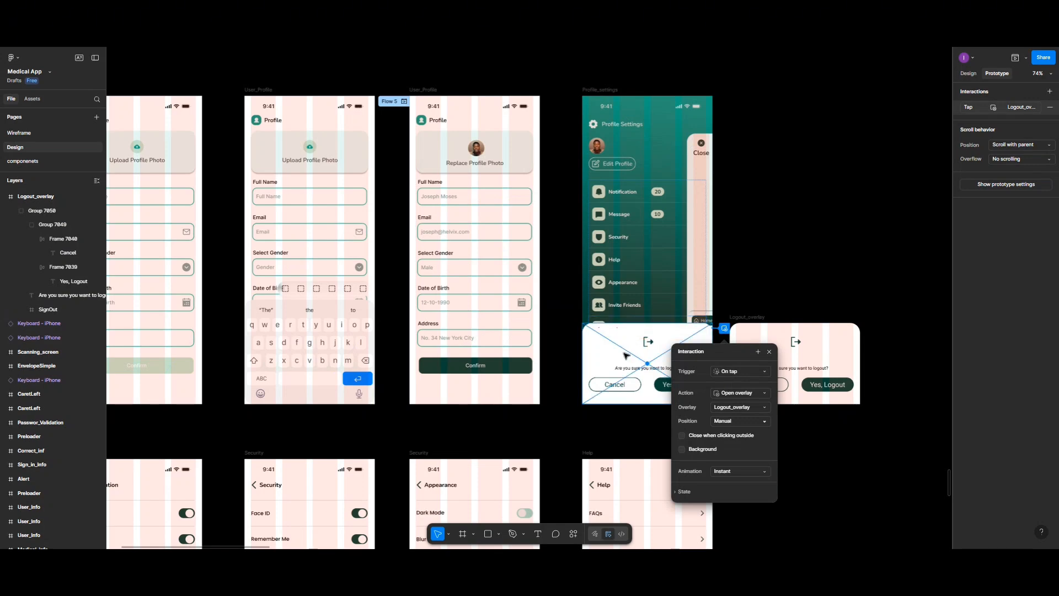
left_click_drag(635, 338, 627, 328)
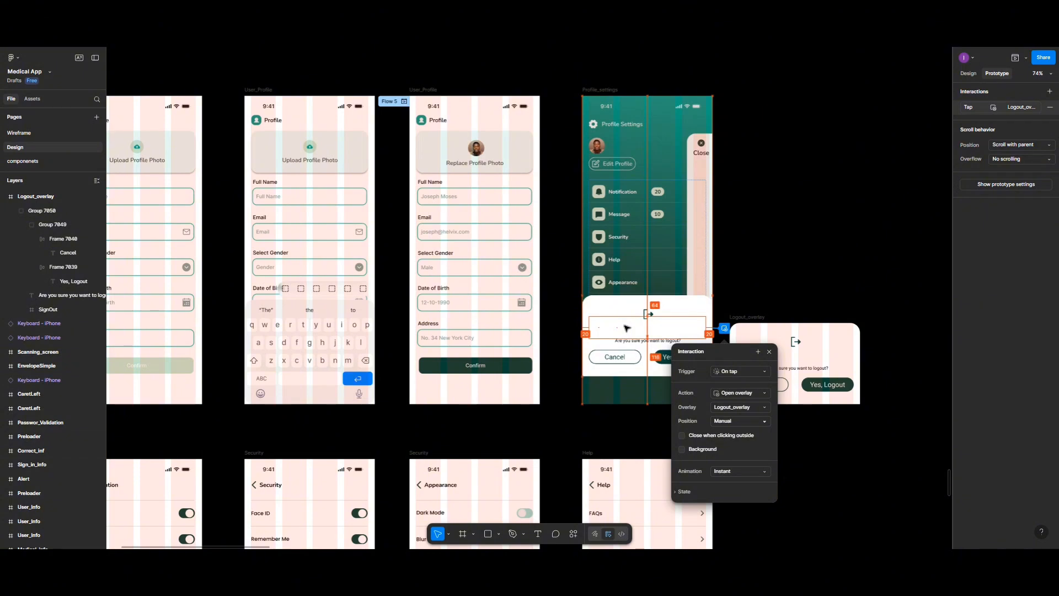
left_click_drag(624, 325, 625, 328)
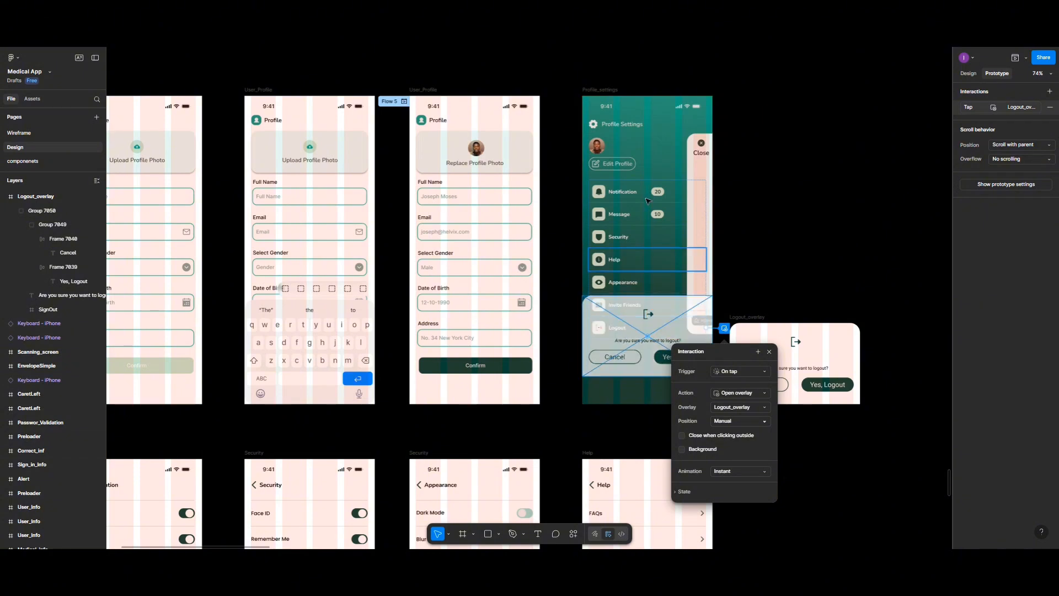
Step: Preview the Profile_settings screen again and open the logout overlay from the Logout row to check its raised placement
left_click(601, 89)
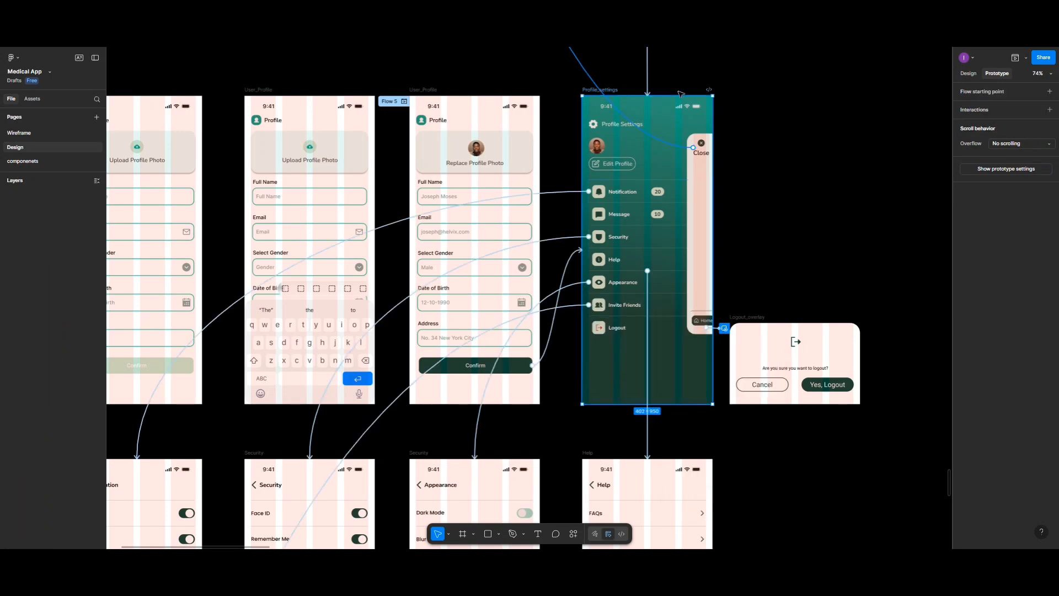
left_click(1016, 59)
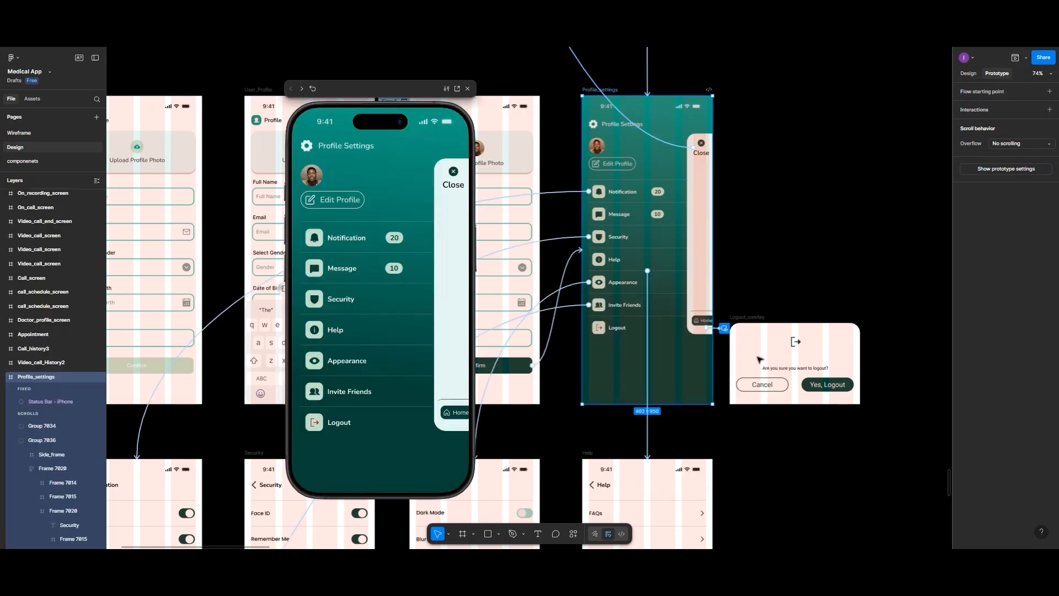
left_click(352, 424)
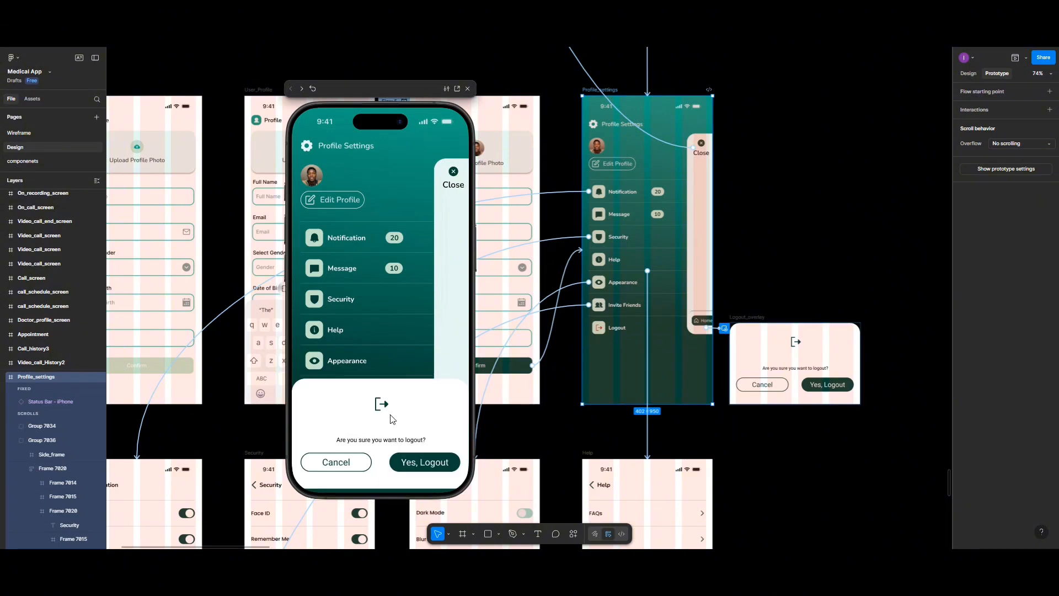
left_click(748, 319)
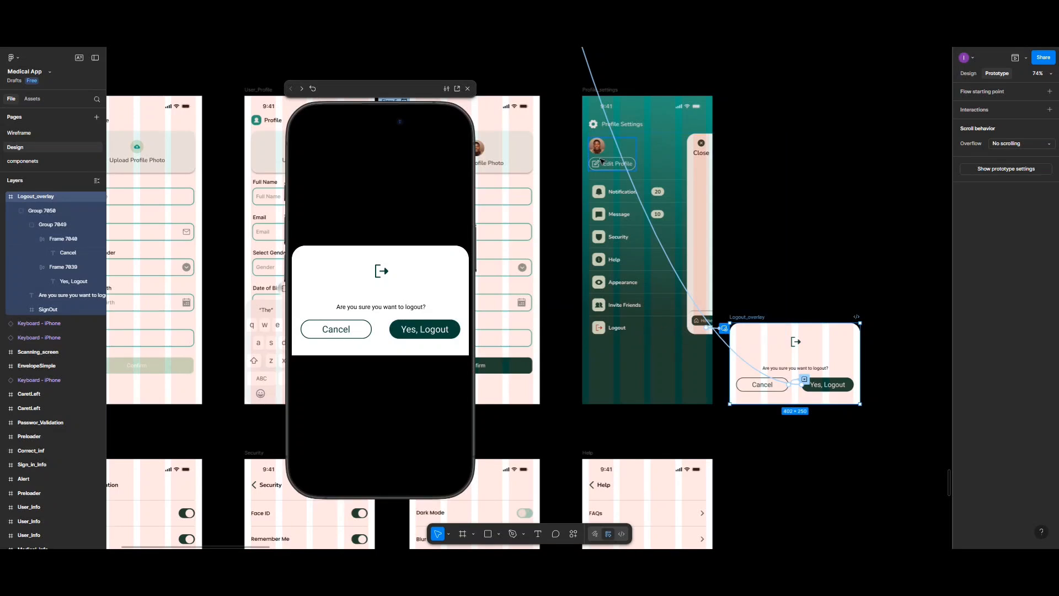
left_click(588, 93)
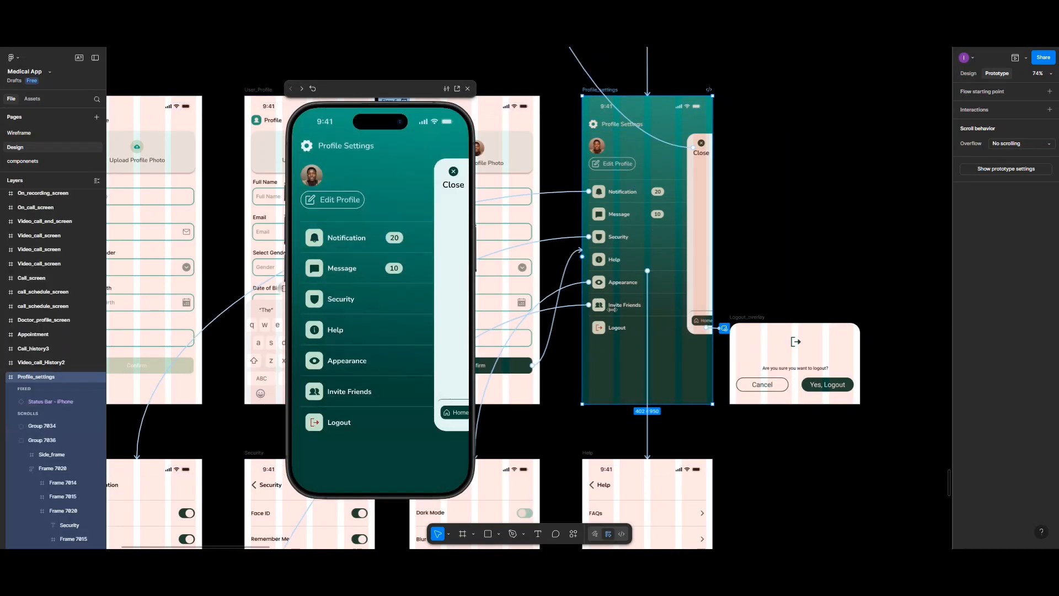
left_click(348, 426)
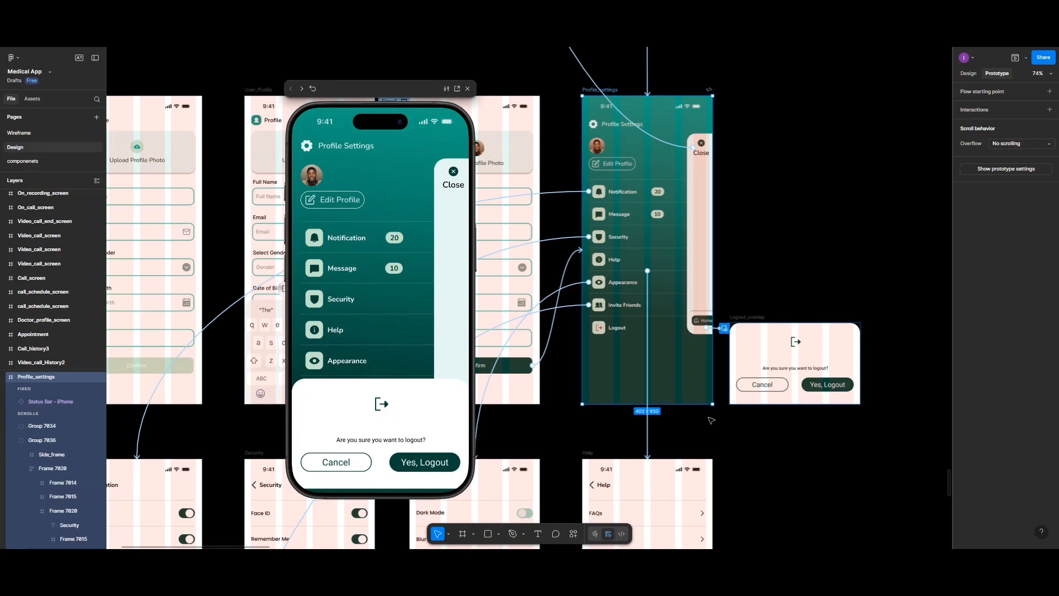
Step: Nudge the logout overlay slightly lower on the Profile_settings screen and reopen it from the Logout row in the preview
left_click(723, 330)
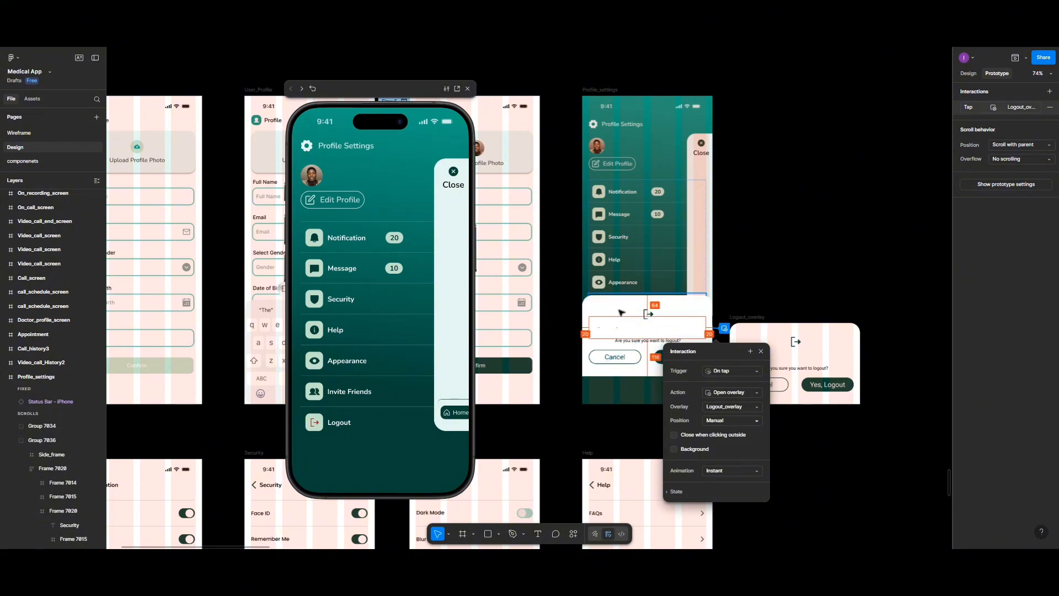
left_click_drag(622, 315, 622, 317)
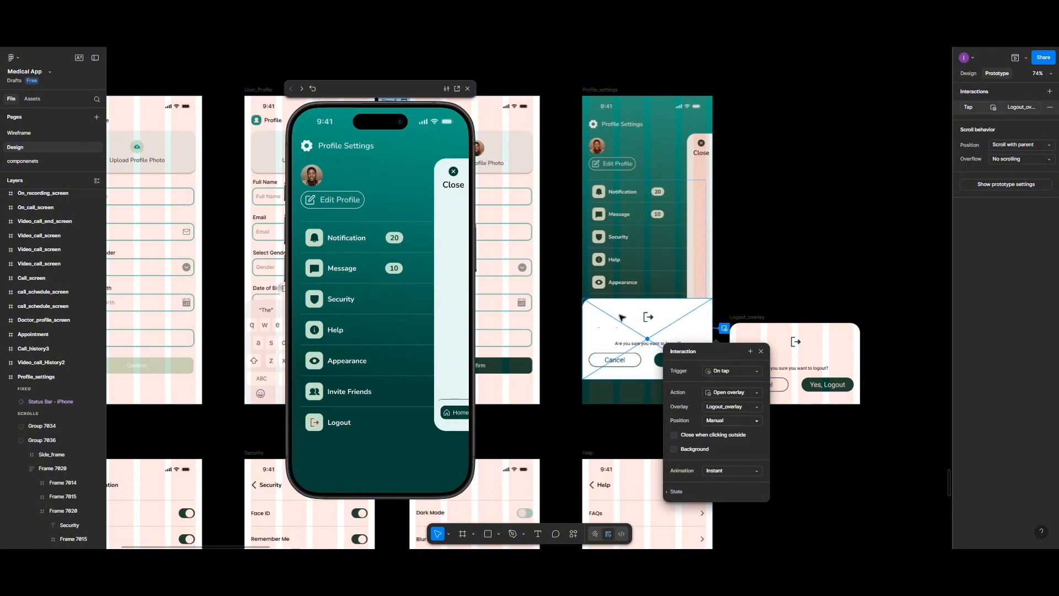
left_click(317, 423)
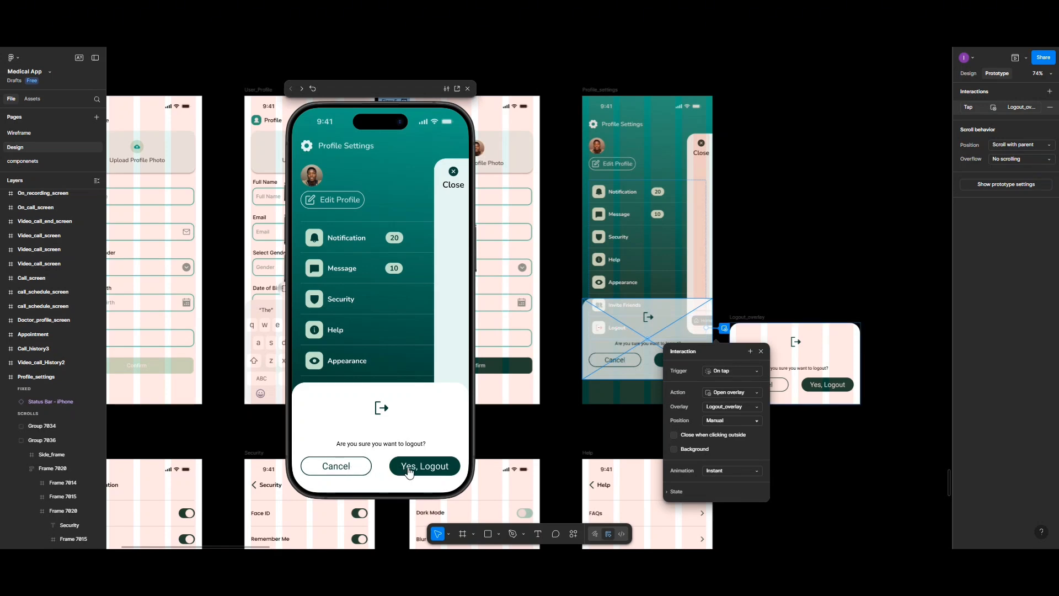
Step: Test the overlay's Cancel button and its Yes, Logout button in the preview, and close the preview and interaction settings
left_click(356, 469)
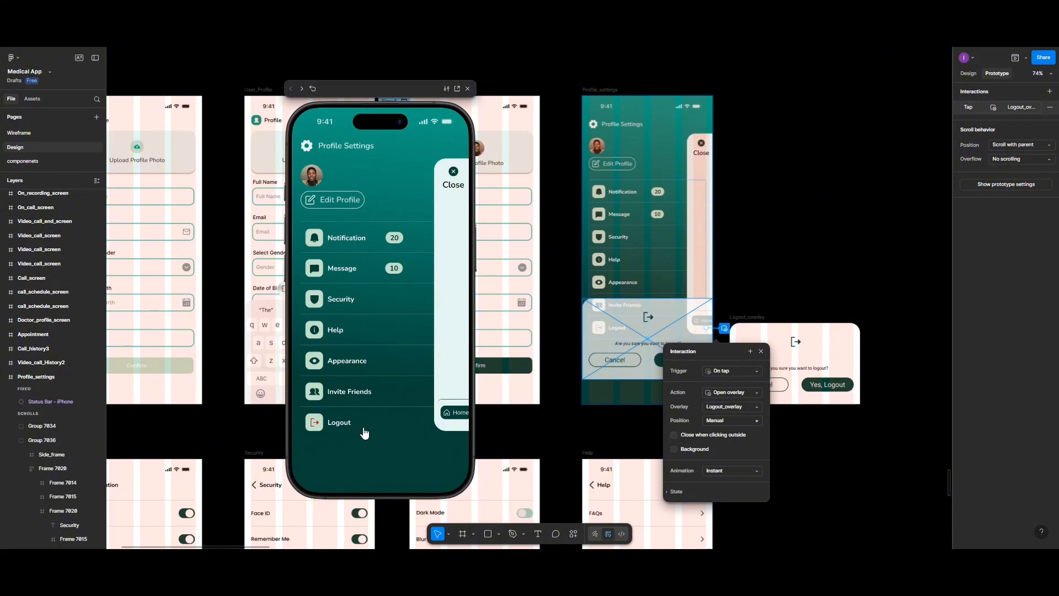
left_click(339, 425)
left_click(440, 468)
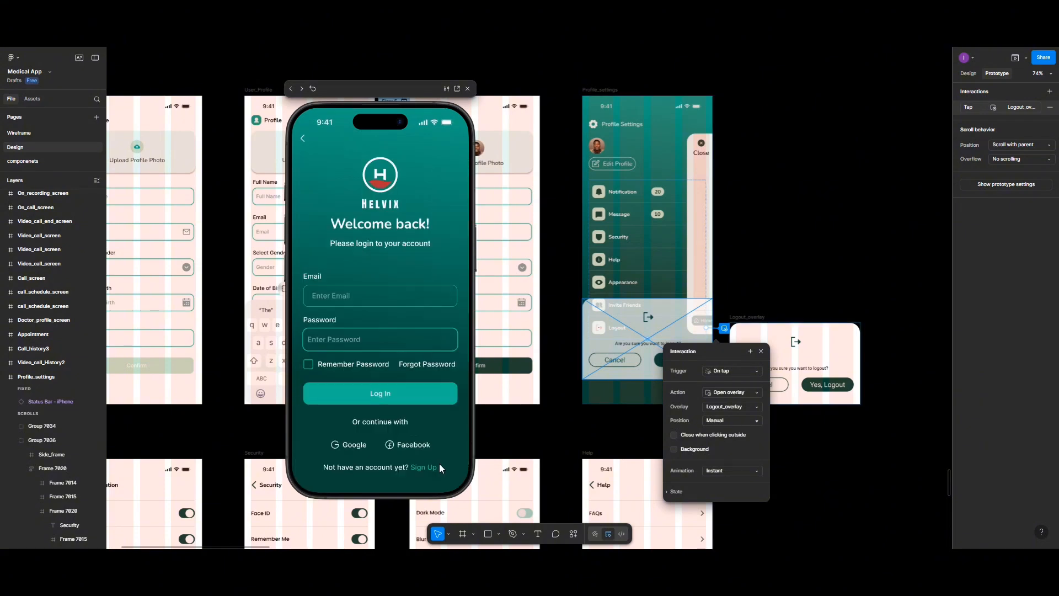
left_click(467, 88)
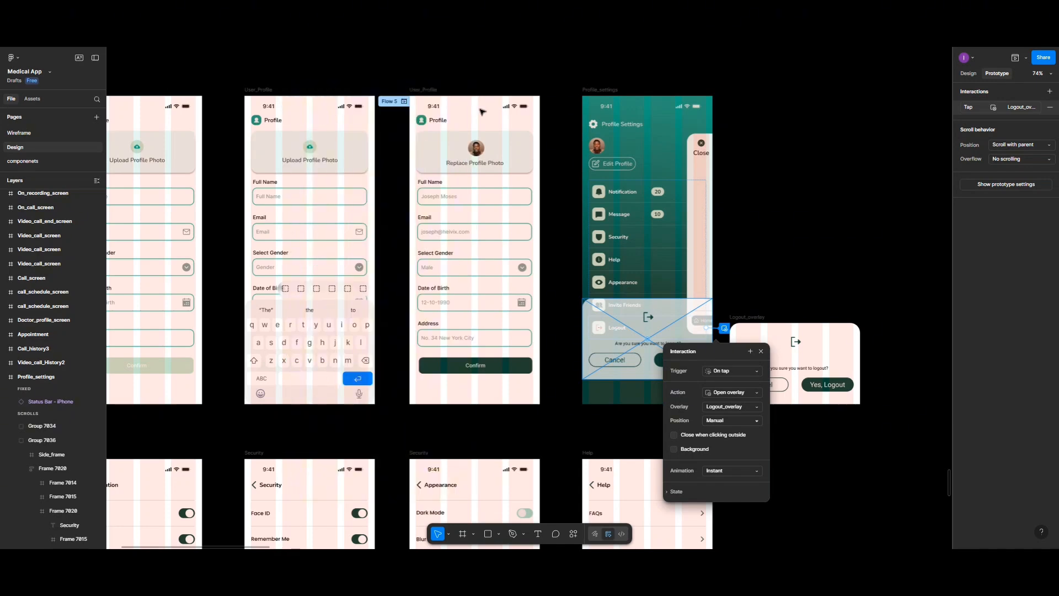
left_click(816, 237)
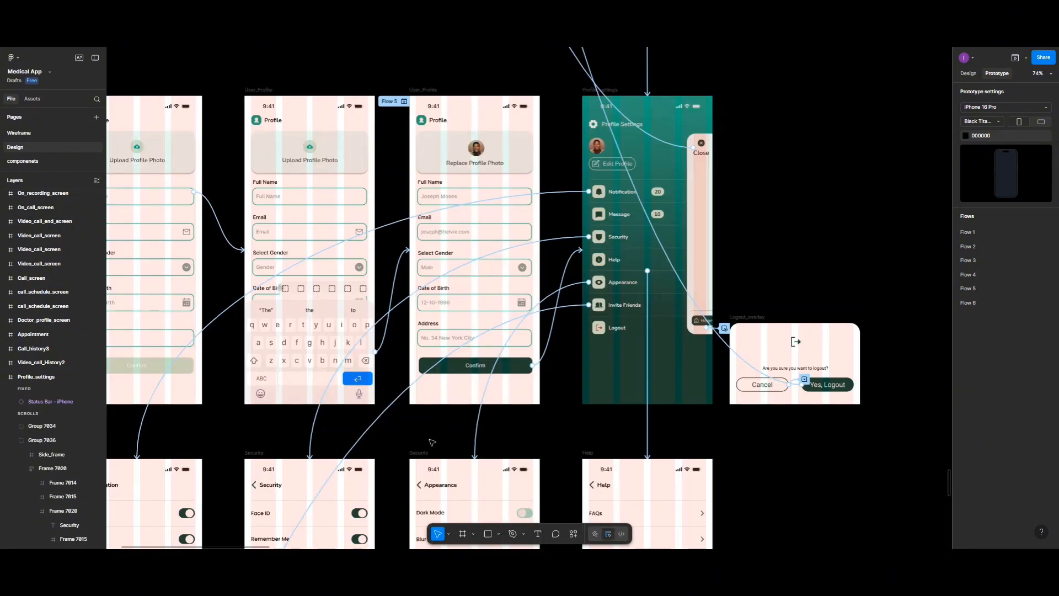
scroll(432, 442, "up", 2, "ctrl")
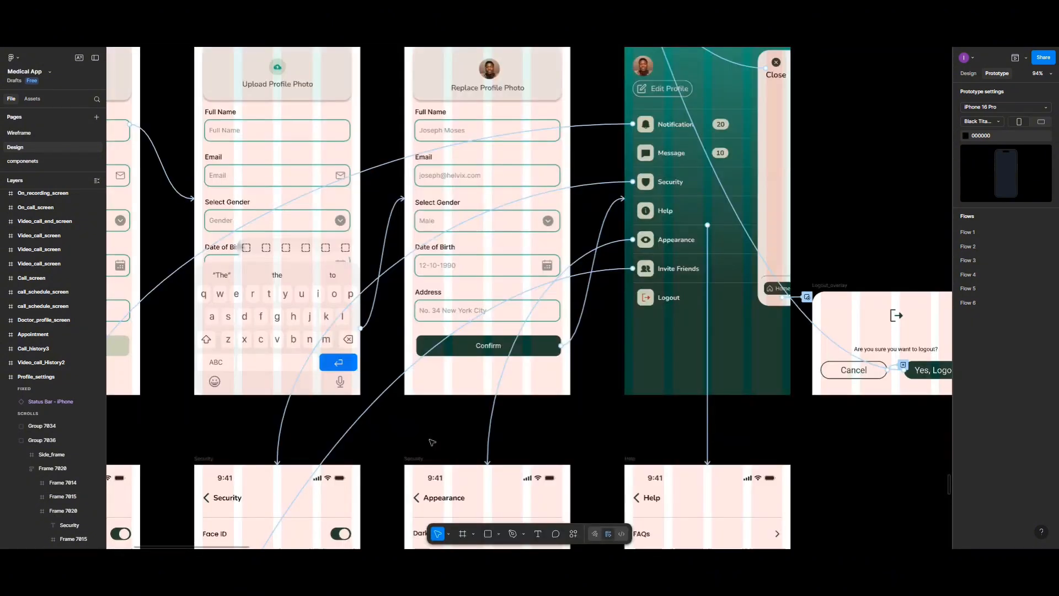
Step: Examine the Notification, Security, Appearance and Help screens and the connections leading to them from Profile_settings
scroll(432, 442, "down", 5)
scroll(432, 442, "up", 1, "ctrl")
scroll(432, 442, "left", 4)
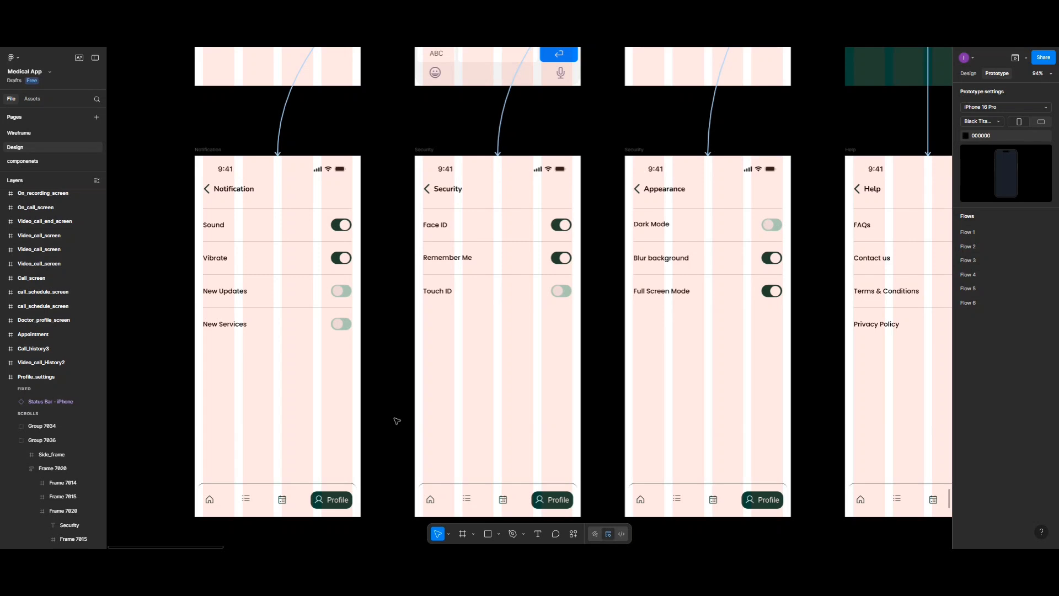
scroll(396, 421, "up", 3)
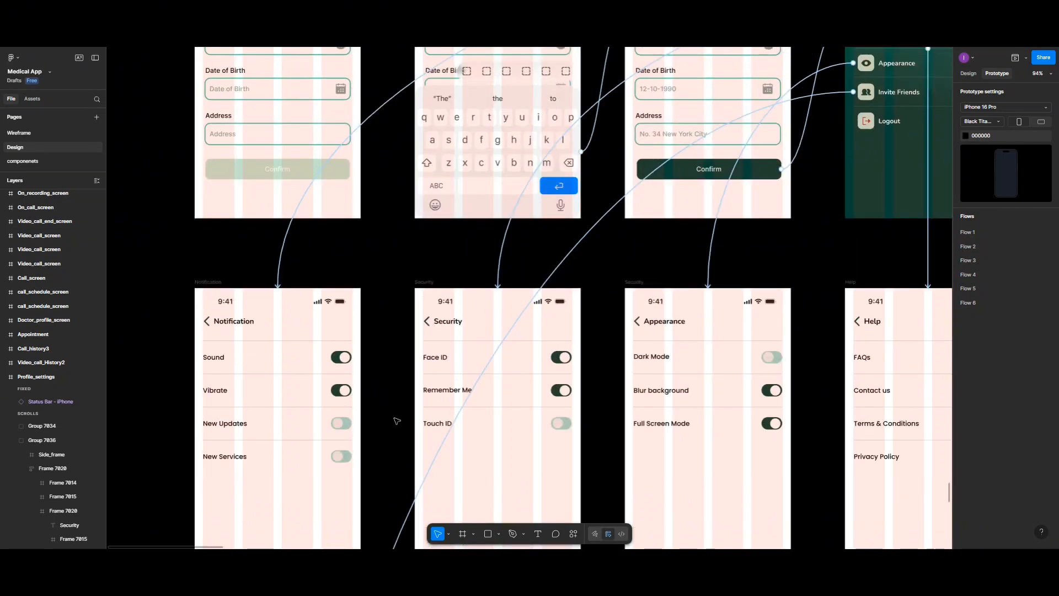
scroll(403, 426, "up", 4)
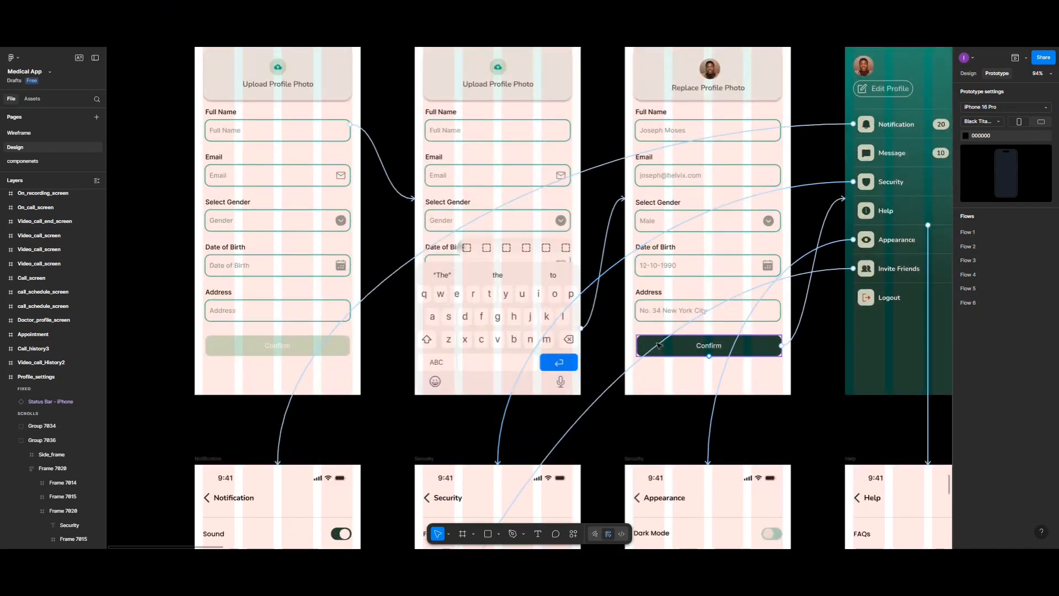
scroll(651, 366, "down", 2)
scroll(651, 367, "down", 2)
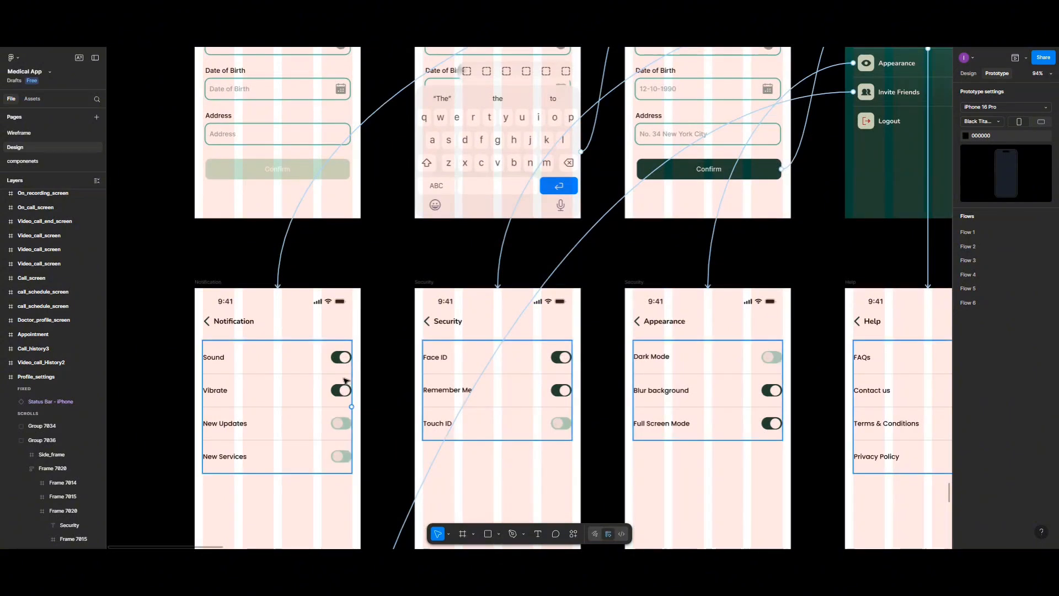
scroll(223, 362, "up", 1)
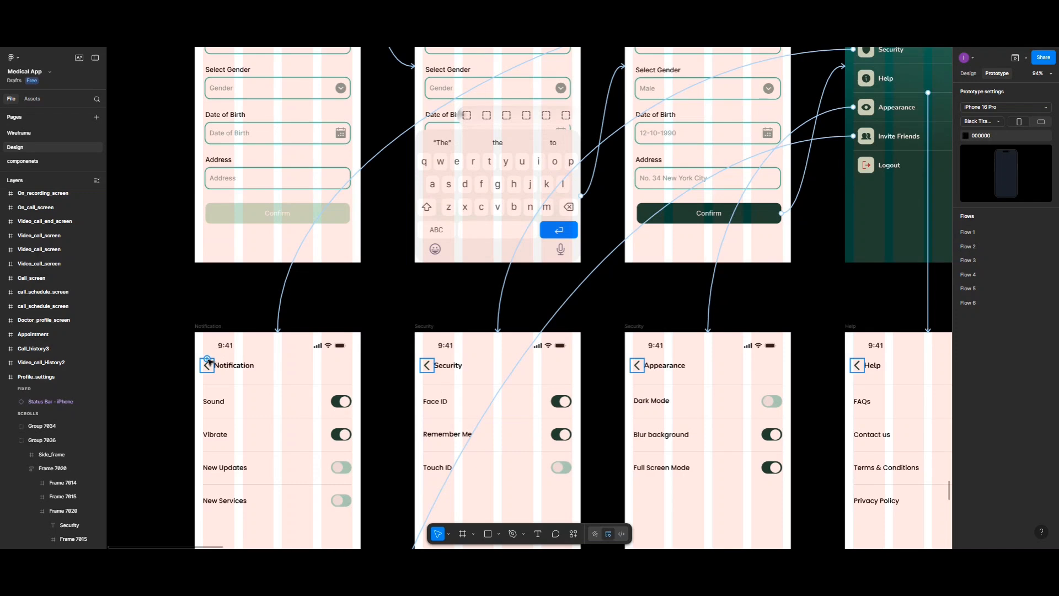
Step: Link the back arrows of the Notification, Security, Appearance and Help screens to Profile_settings with instant on-tap navigation
left_click(210, 363)
left_click_drag(215, 365, 887, 244)
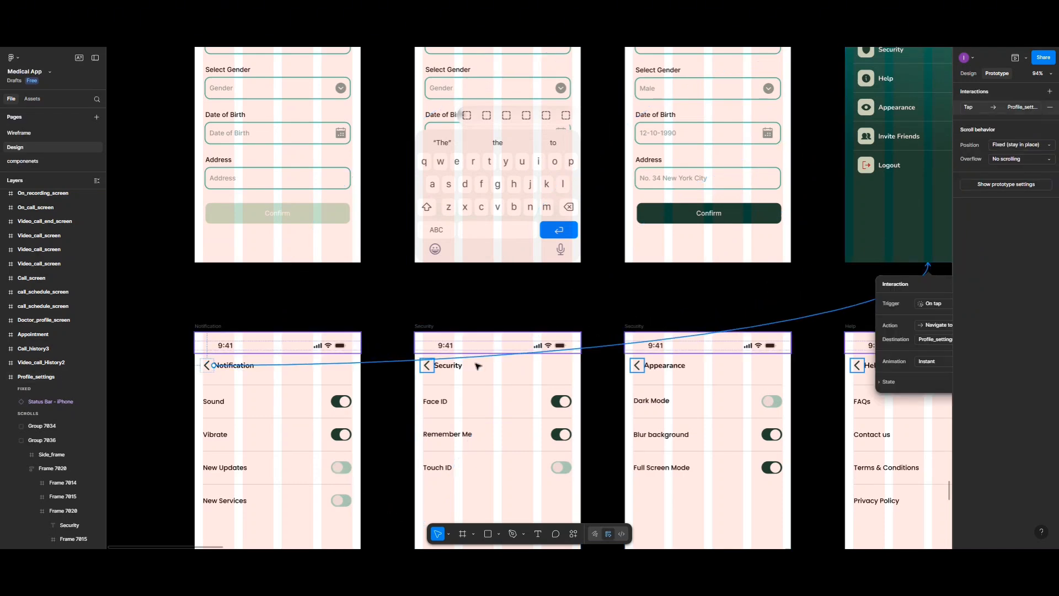
left_click(426, 366)
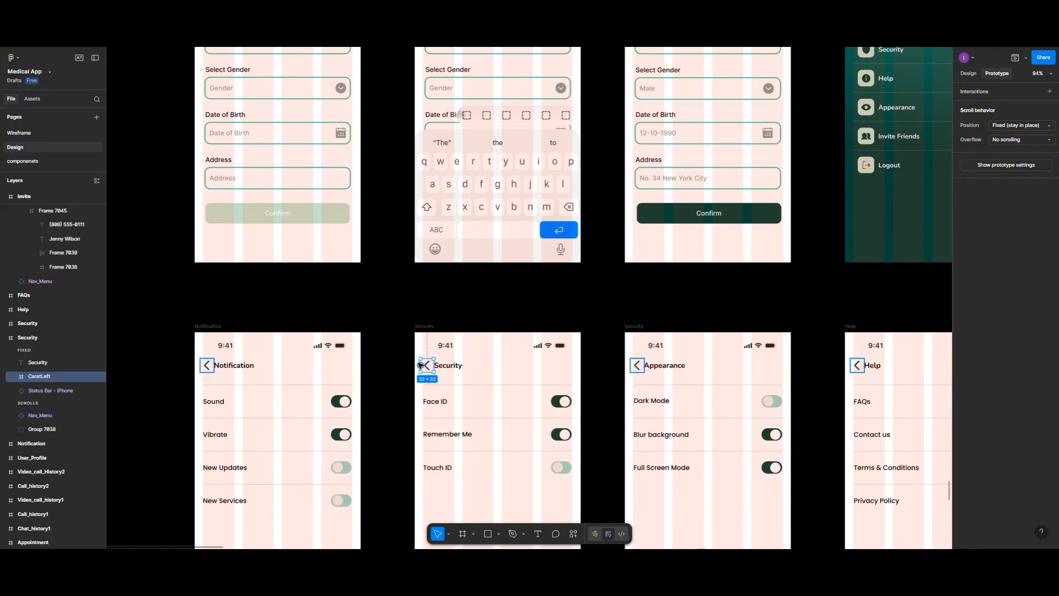
left_click_drag(428, 359, 895, 243)
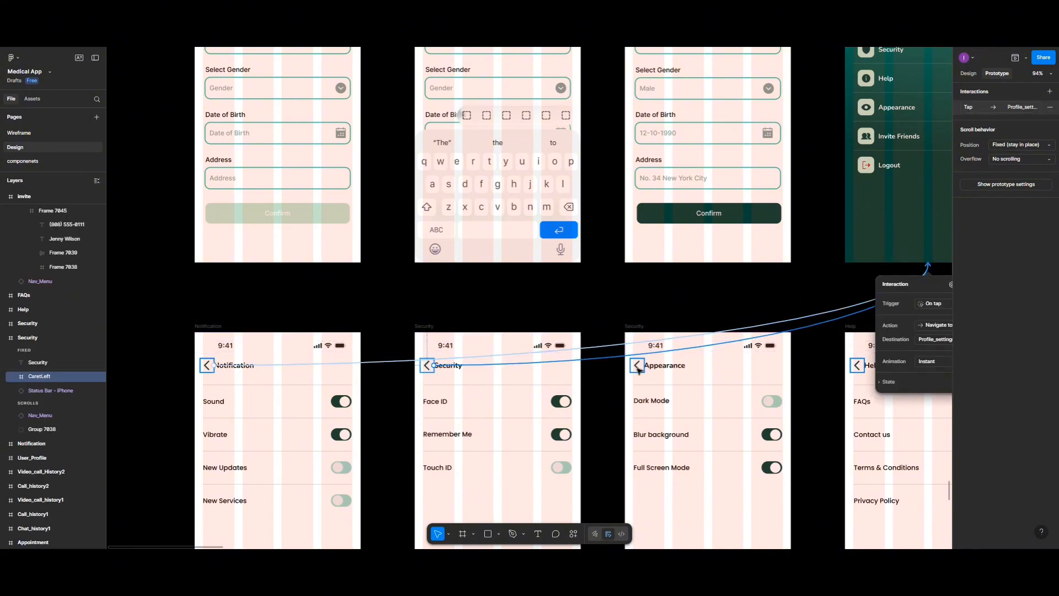
left_click(638, 366)
left_click_drag(644, 365, 906, 245)
left_click(857, 365)
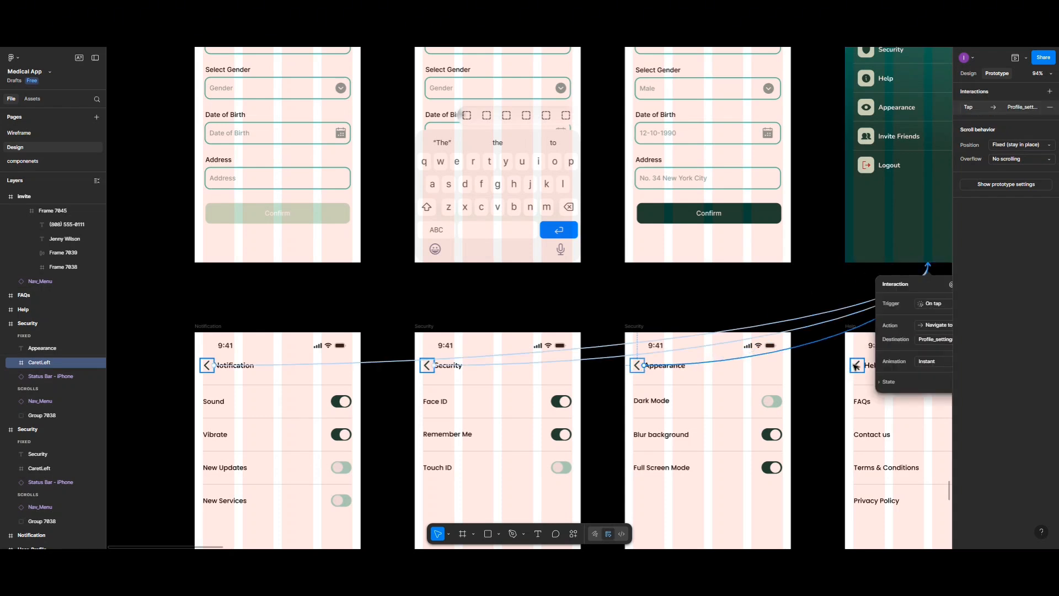
left_click(857, 365)
left_click_drag(858, 359, 892, 257)
Step: Link the FAQs screen's back arrow to Profile_settings with an instant on-tap navigation
scroll(887, 258, "down", 5)
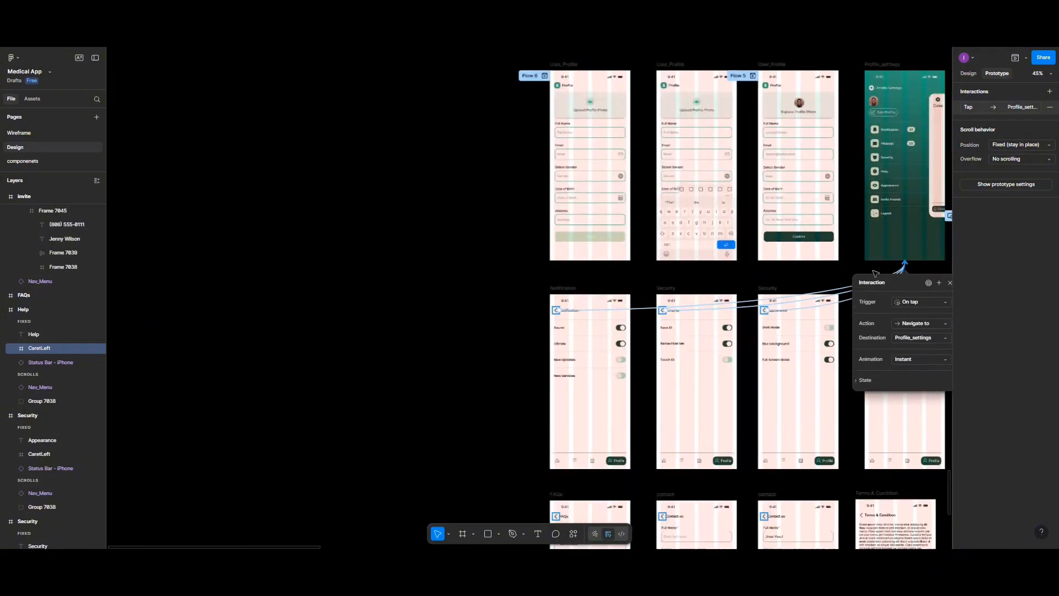
scroll(839, 339, "left", 1)
scroll(839, 339, "right", 5)
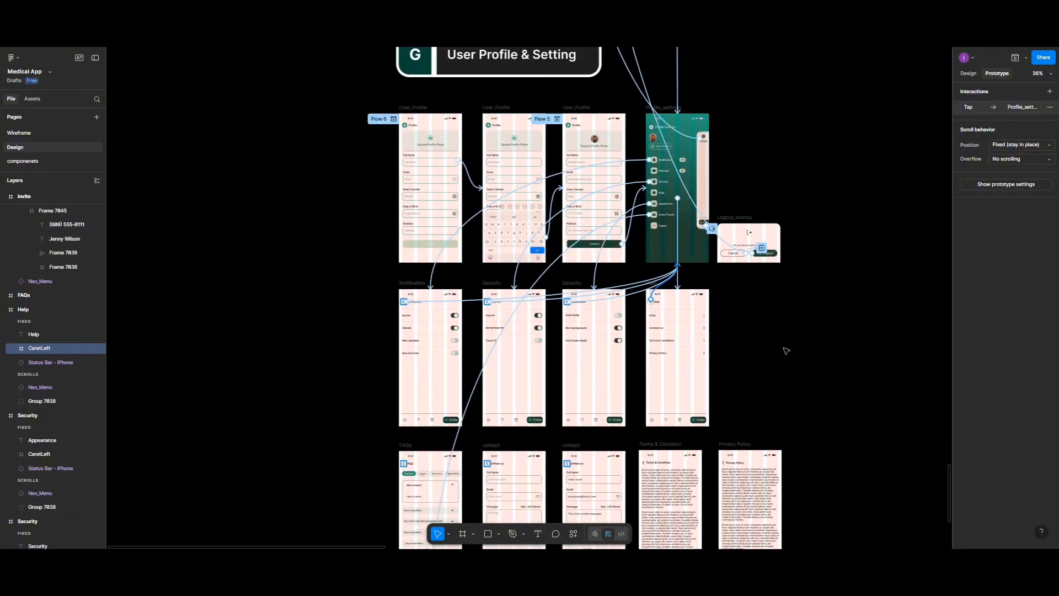
scroll(627, 407, "up", 3)
scroll(618, 411, "down", 3)
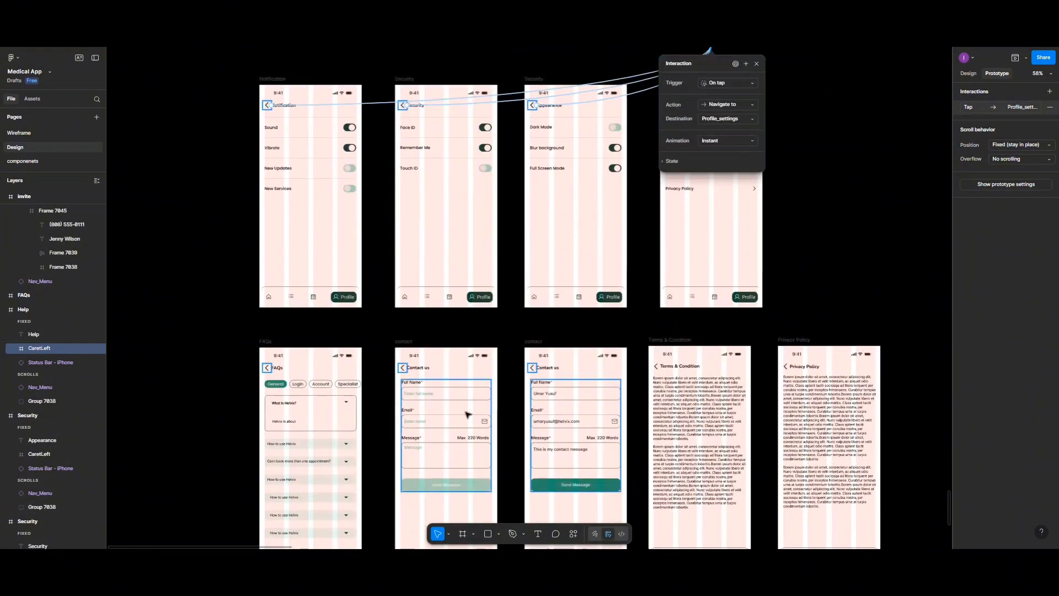
left_click(268, 366)
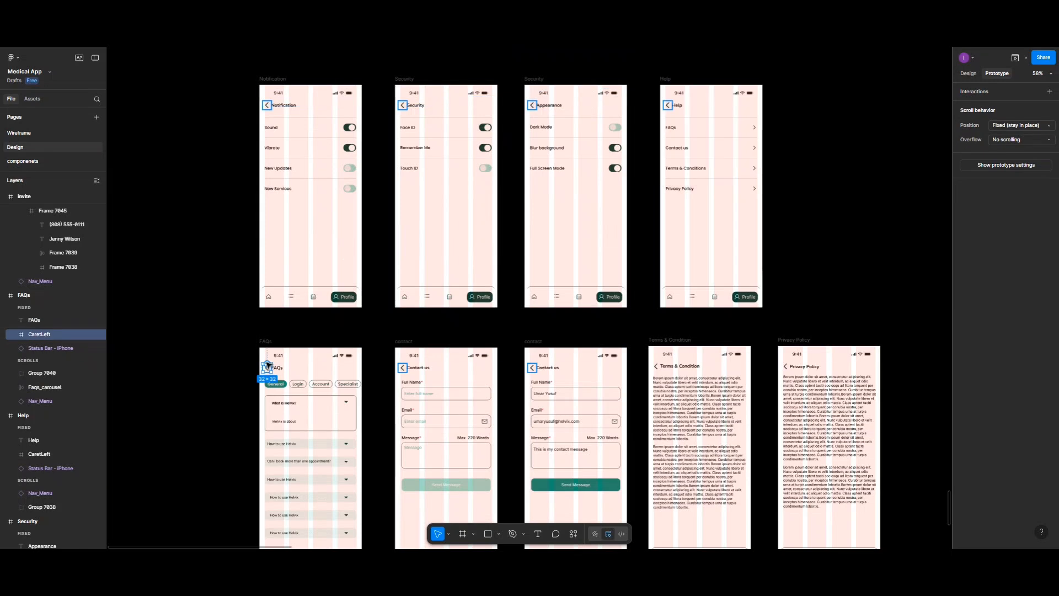
left_click_drag(273, 368, 692, 173)
scroll(634, 212, "up", 3)
scroll(637, 257, "down", 2)
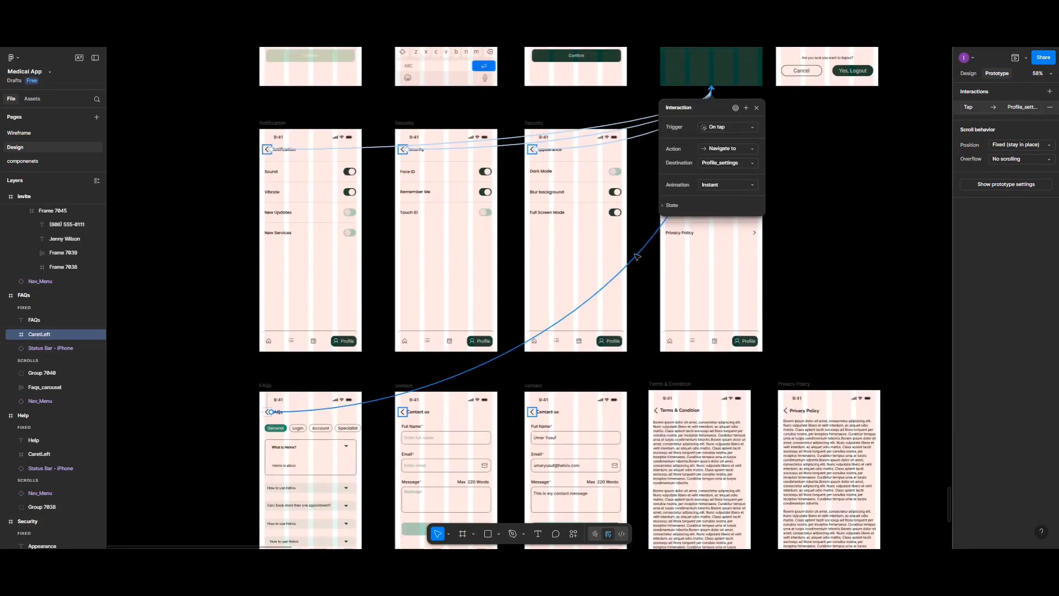
Step: Link the empty Contact us screen's back arrow to Profile_settings and the filled Contact us screen's back arrow to the contact screen
left_click(402, 412)
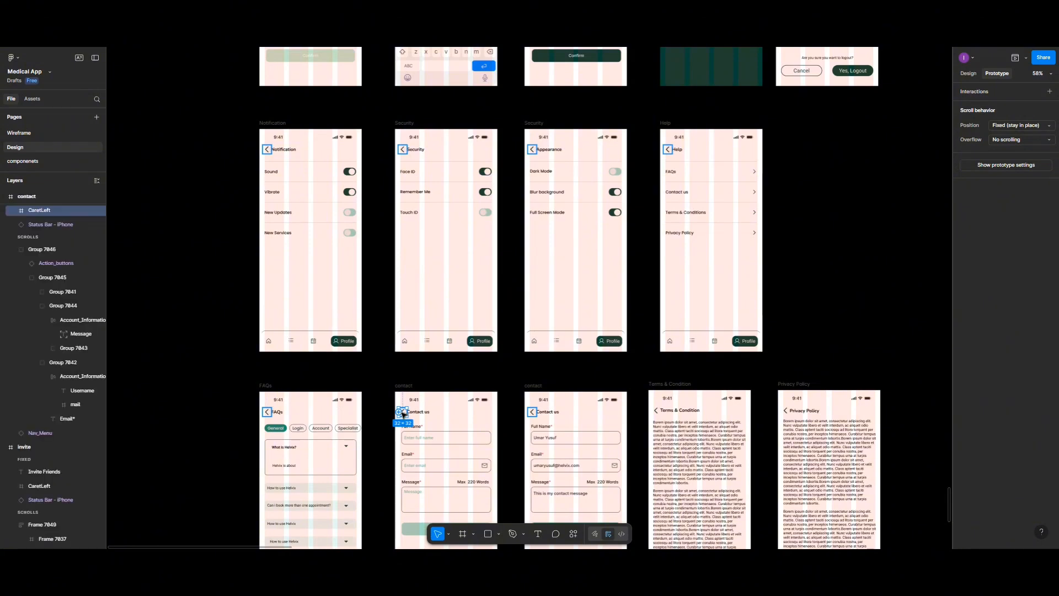
scroll(402, 413, "up", 2)
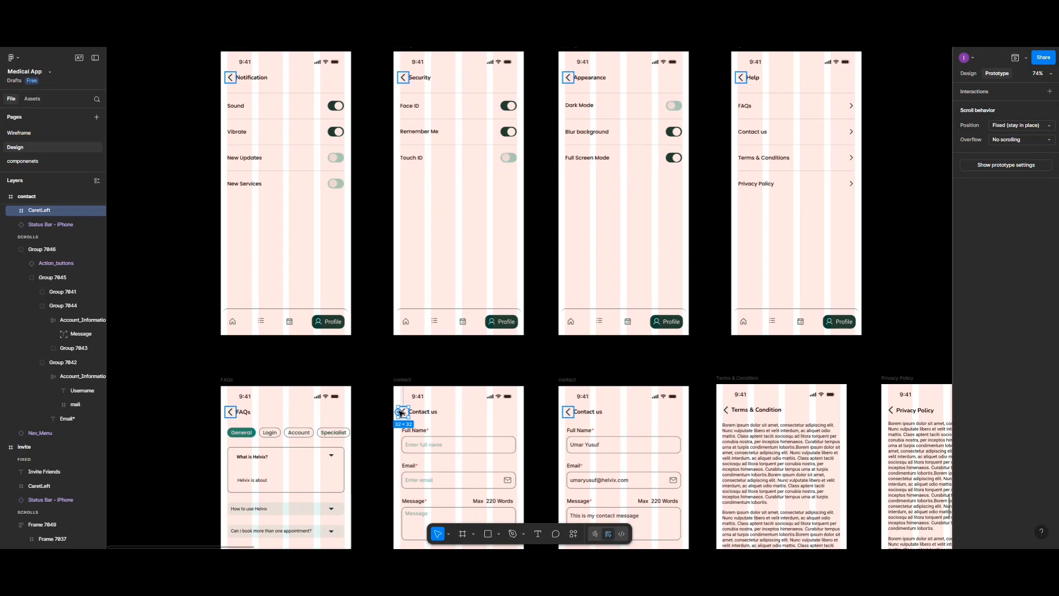
left_click_drag(399, 411, 837, 174)
scroll(845, 214, "up", 2)
scroll(844, 216, "up", 2)
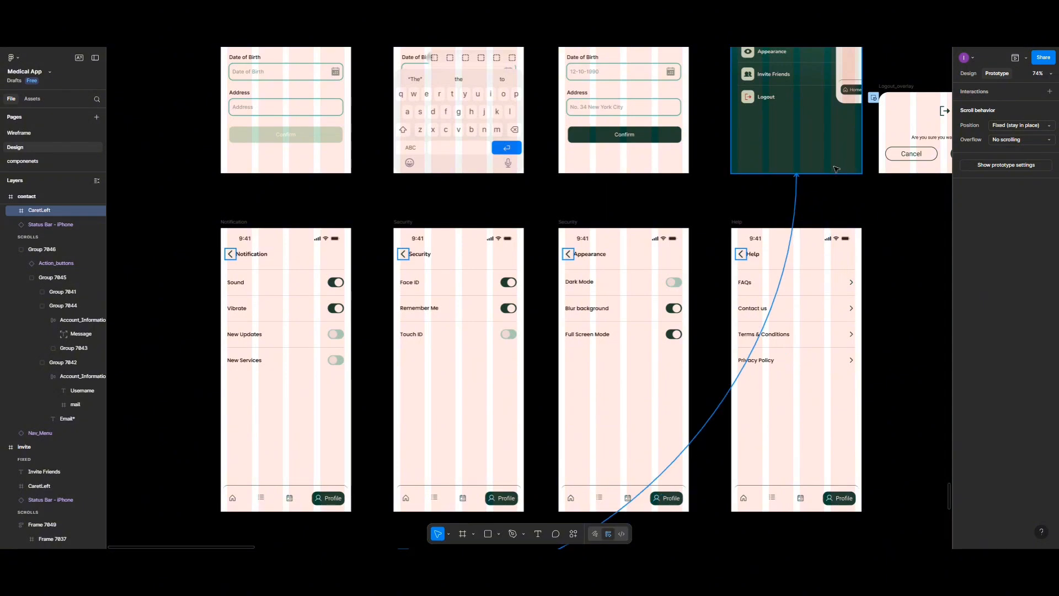
scroll(569, 464, "down", 3)
left_click(569, 458)
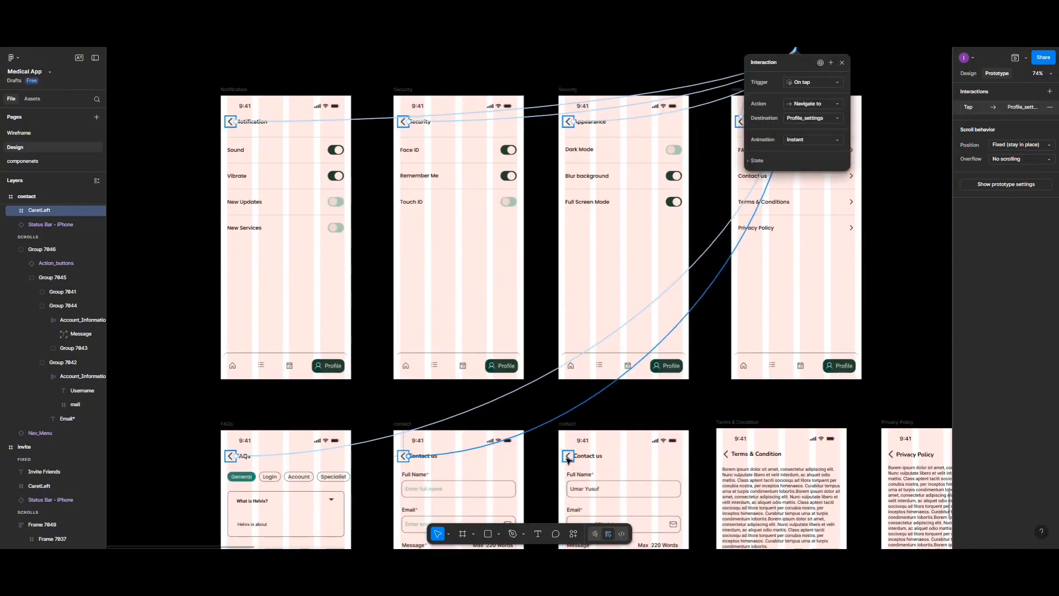
left_click_drag(564, 458, 538, 549)
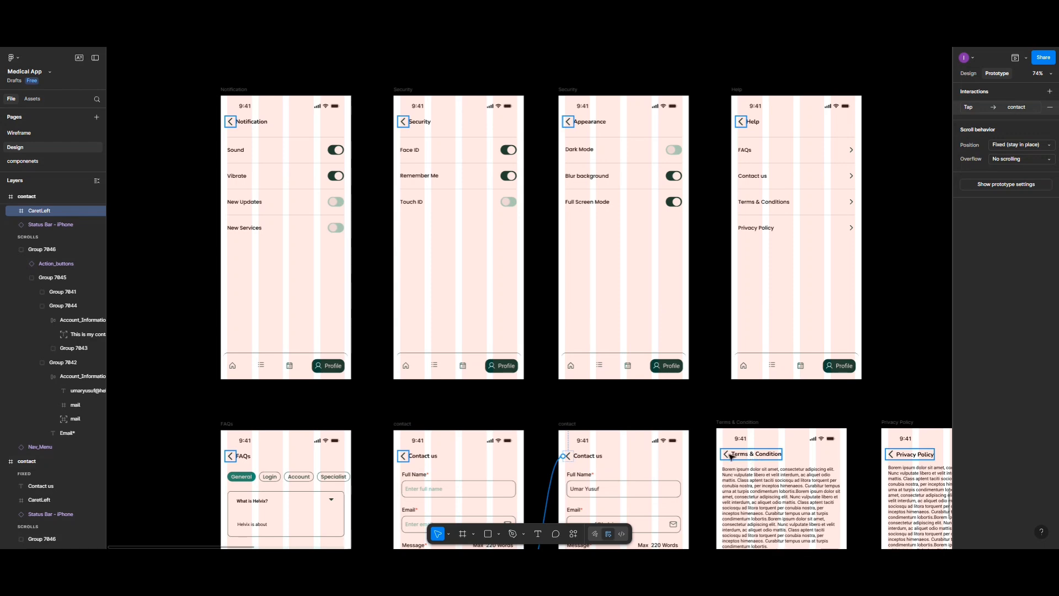
Step: Link the Terms & Condition screen's header group to Profile_settings with an instant on-tap navigation
left_click(726, 457)
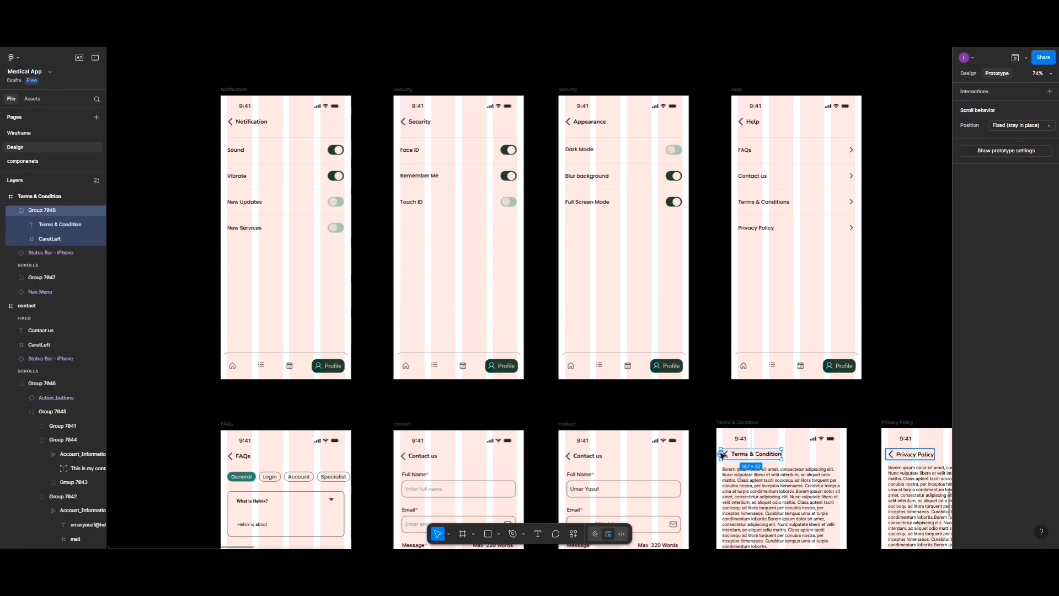
left_click_drag(723, 455, 814, 177)
scroll(918, 301, "up", 5)
scroll(795, 356, "down", 3)
scroll(794, 356, "down", 2)
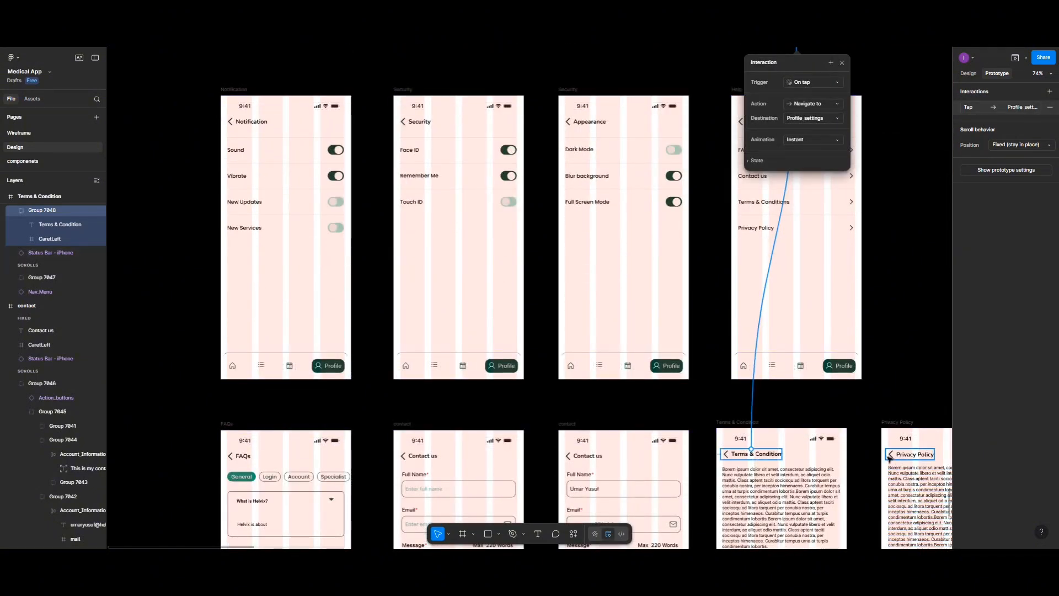
Step: Link the Privacy Policy screen's header group to Profile_settings with an instant on-tap navigation
left_click(890, 458)
left_click_drag(910, 449, 815, 126)
scroll(926, 220, "up", 3)
scroll(607, 298, "down", 8)
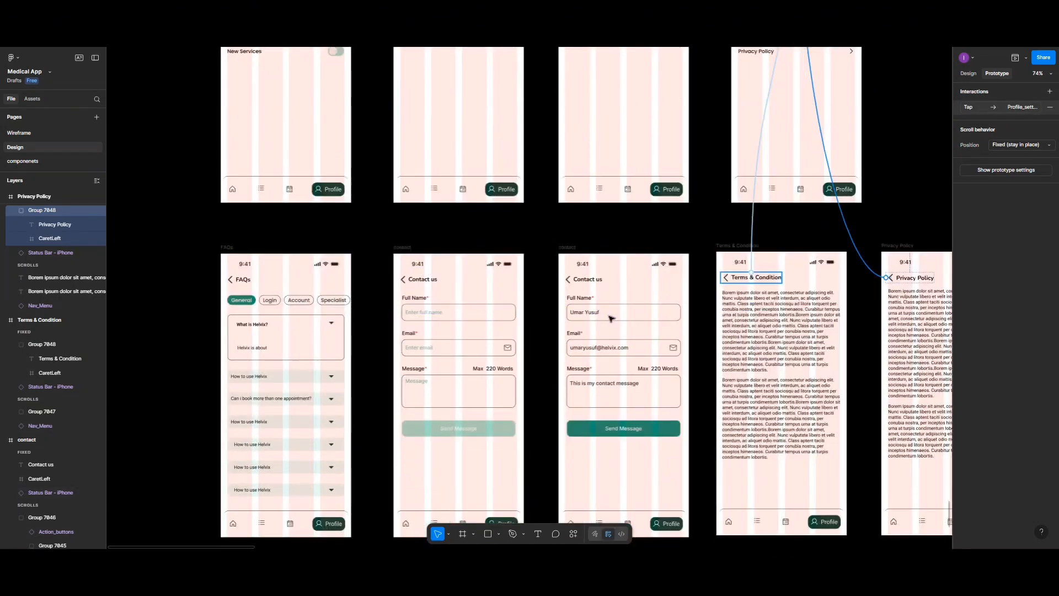
Step: Select the FAQs row inside the Help screen's grouped list and link it to the FAQs screen
scroll(612, 318, "down", 2)
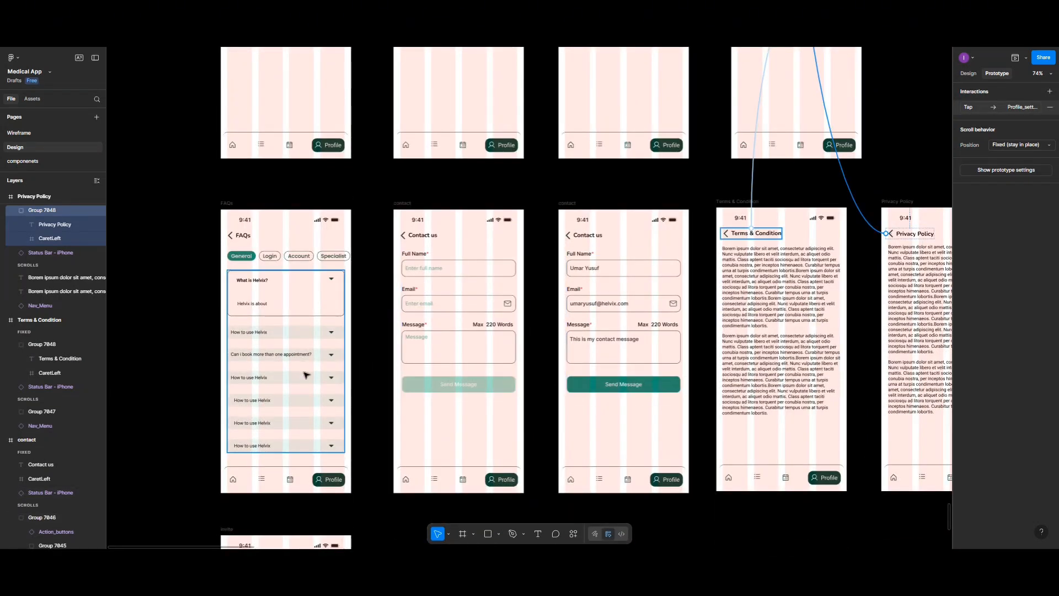
scroll(302, 375, "up", 3)
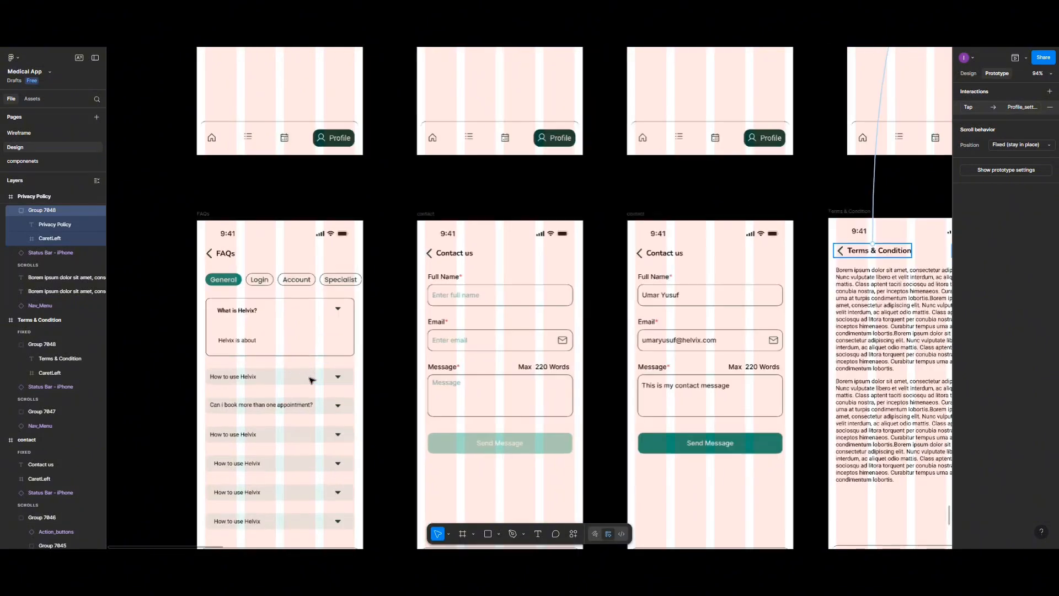
scroll(359, 364, "down", 5)
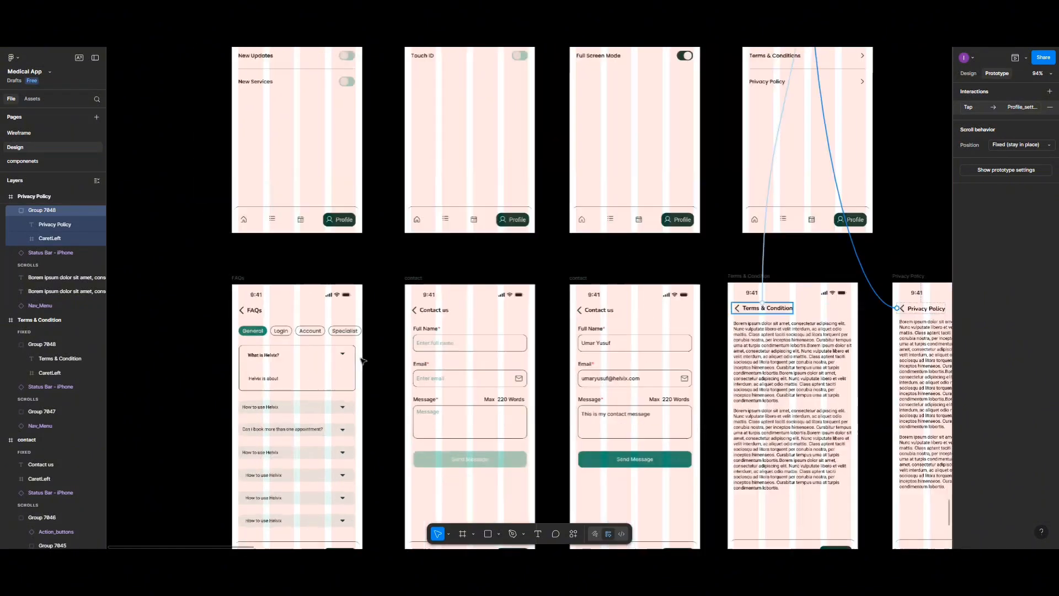
scroll(613, 365, "up", 4)
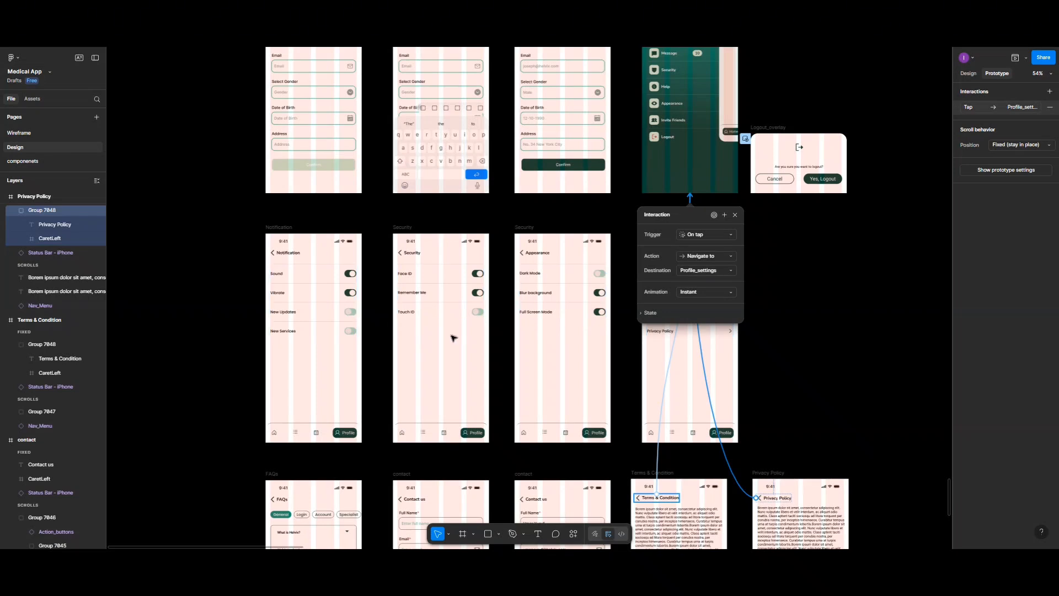
scroll(717, 320, "up", 1)
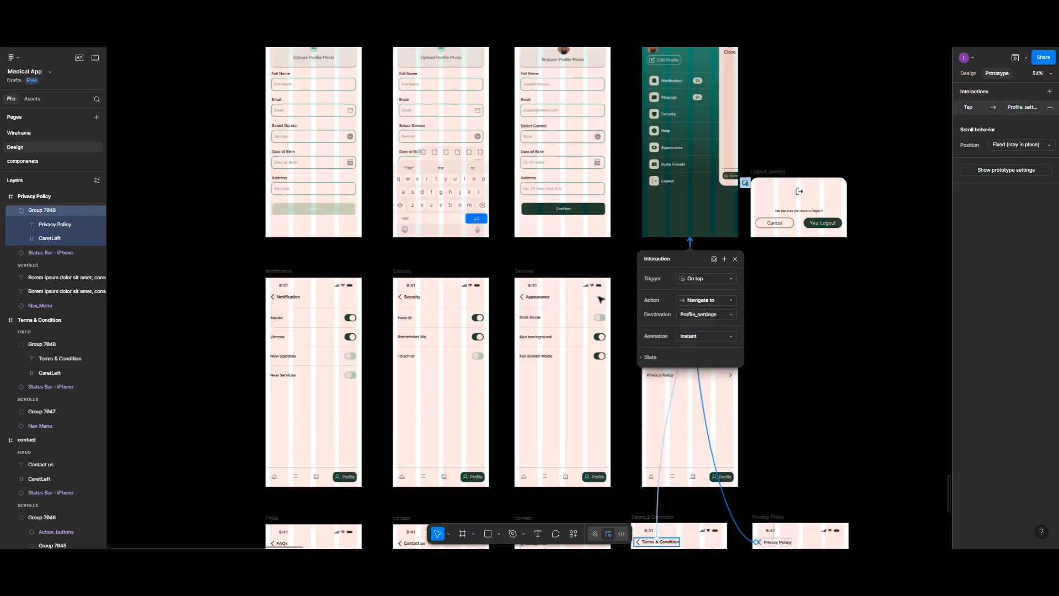
left_click(822, 306)
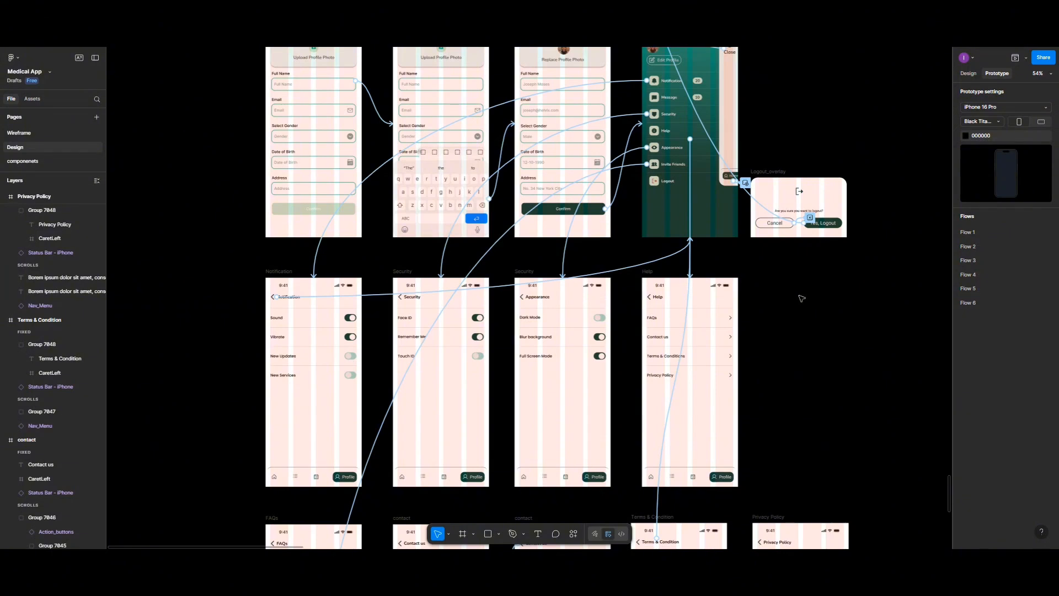
left_click(663, 322)
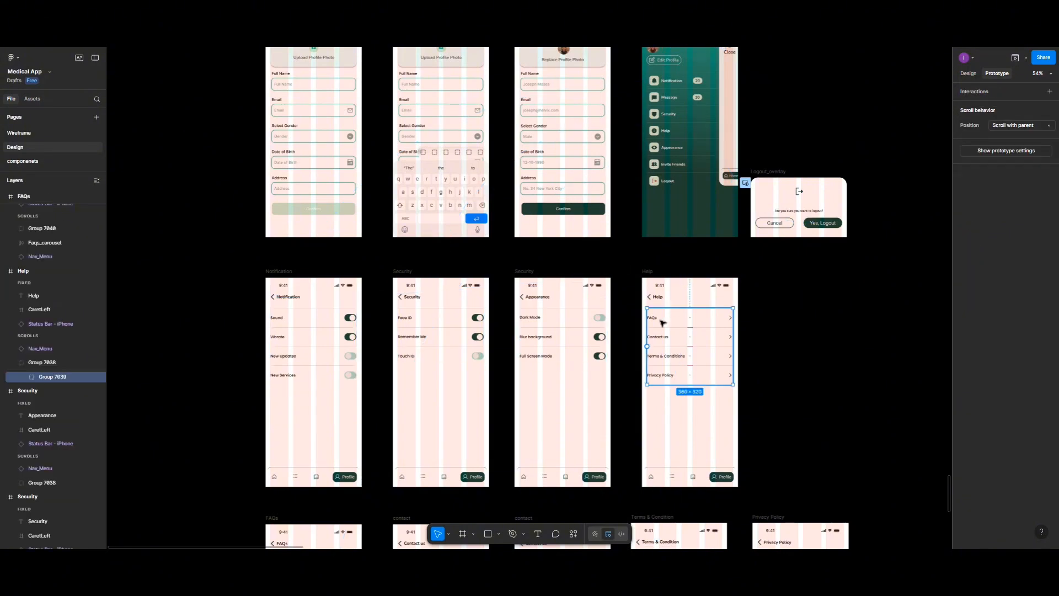
double_click(663, 322)
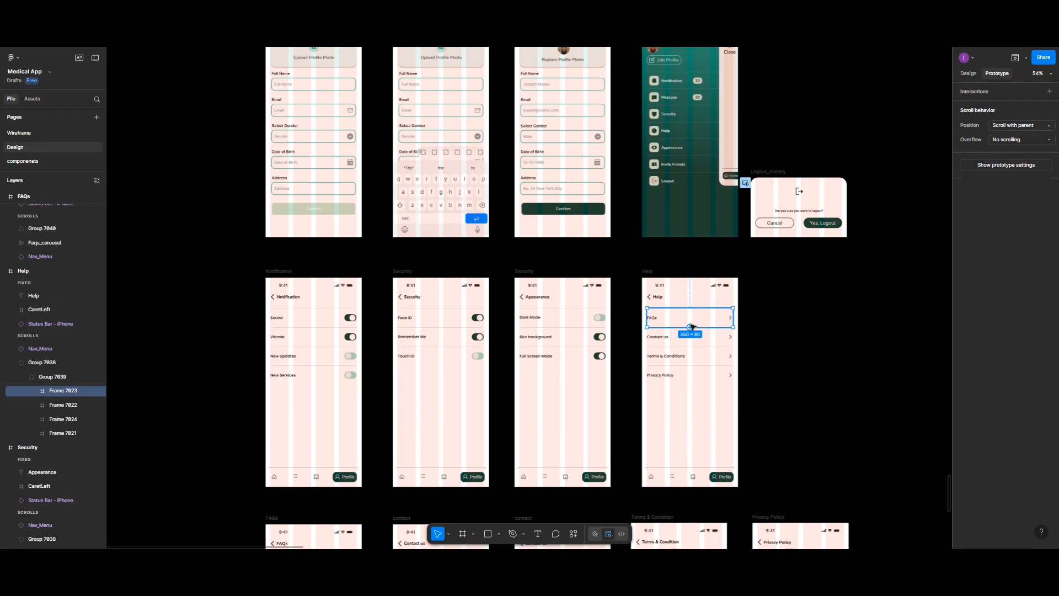
left_click_drag(692, 327, 309, 406)
scroll(590, 394, "down", 2)
scroll(572, 392, "down", 1)
Step: Link the Help screen's Contact us, Terms & Conditions and Privacy Policy rows to the empty contact, Terms & Condition and Privacy Policy screens
left_click(665, 205)
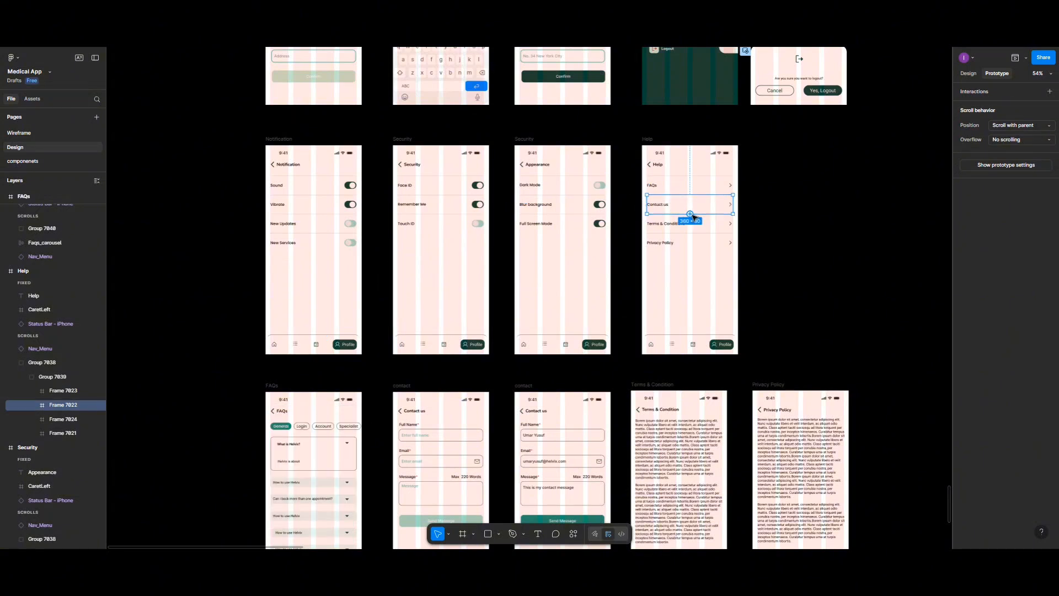
left_click_drag(733, 204, 434, 398)
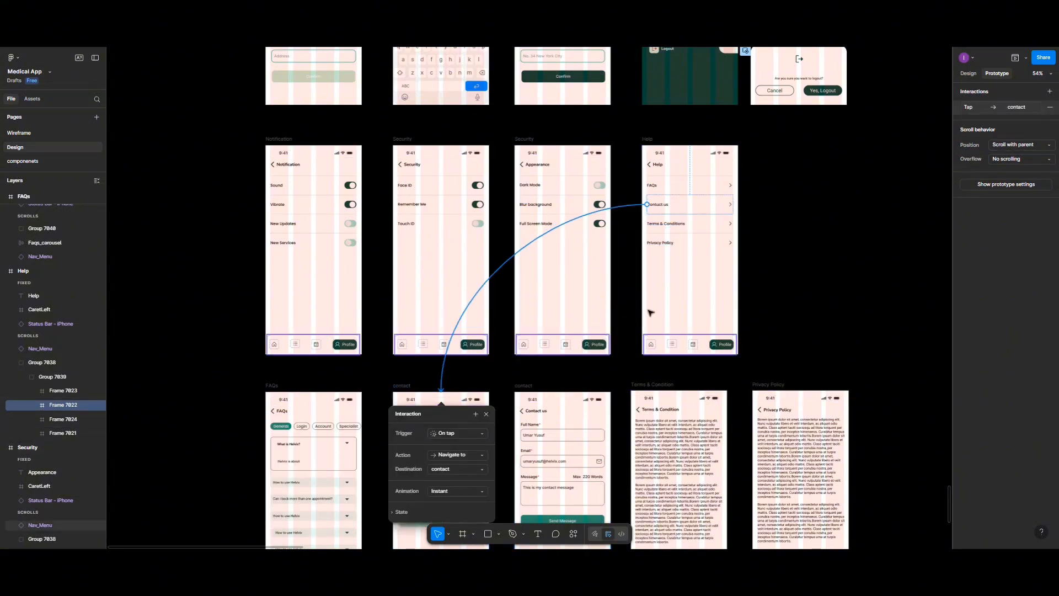
left_click(690, 230)
left_click_drag(691, 234, 662, 403)
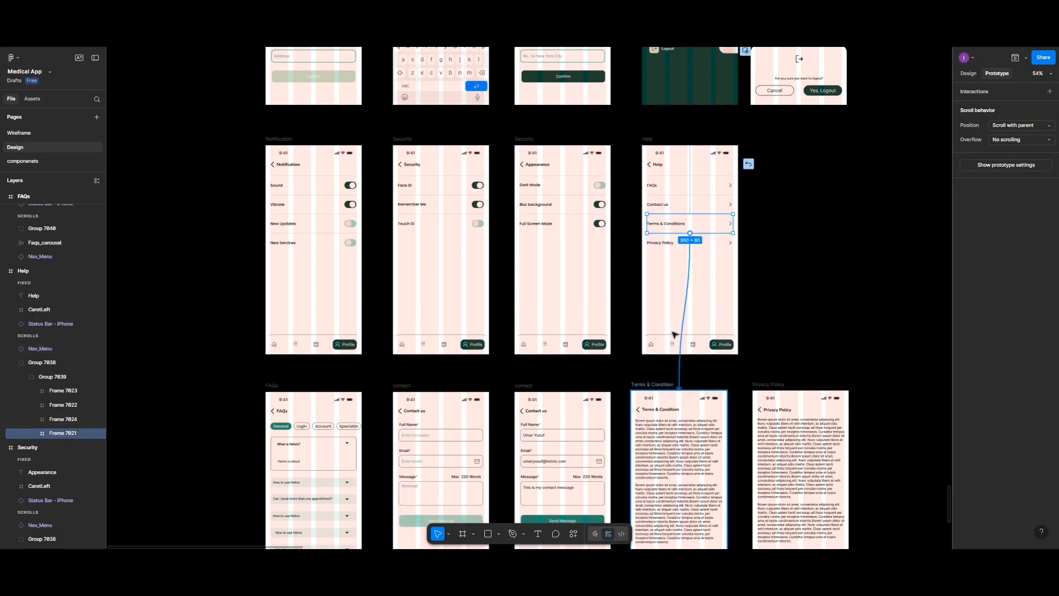
left_click(676, 244)
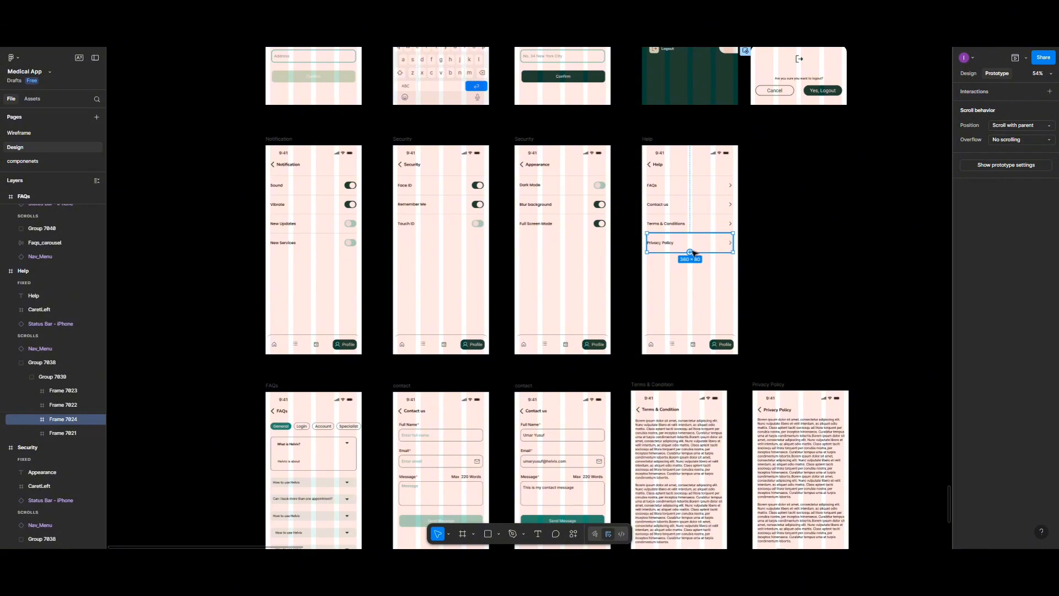
left_click_drag(691, 252, 789, 408)
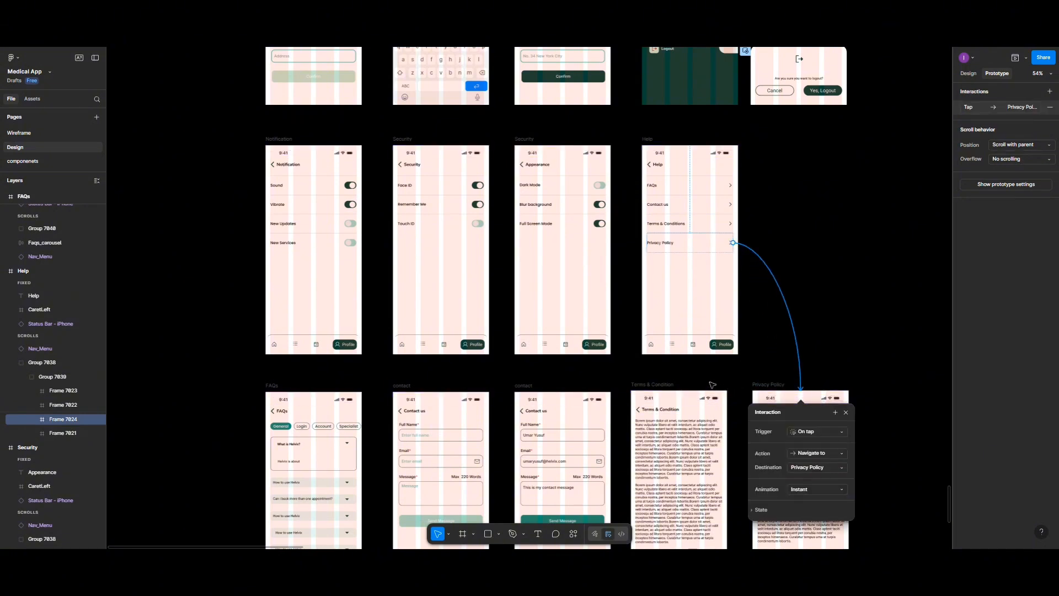
Step: Look over the User Profile & Setting section's screens, from User_Profile and Profile_settings through Help and contact to Invite Friends
scroll(712, 385, "down", 3)
scroll(711, 384, "down", 1)
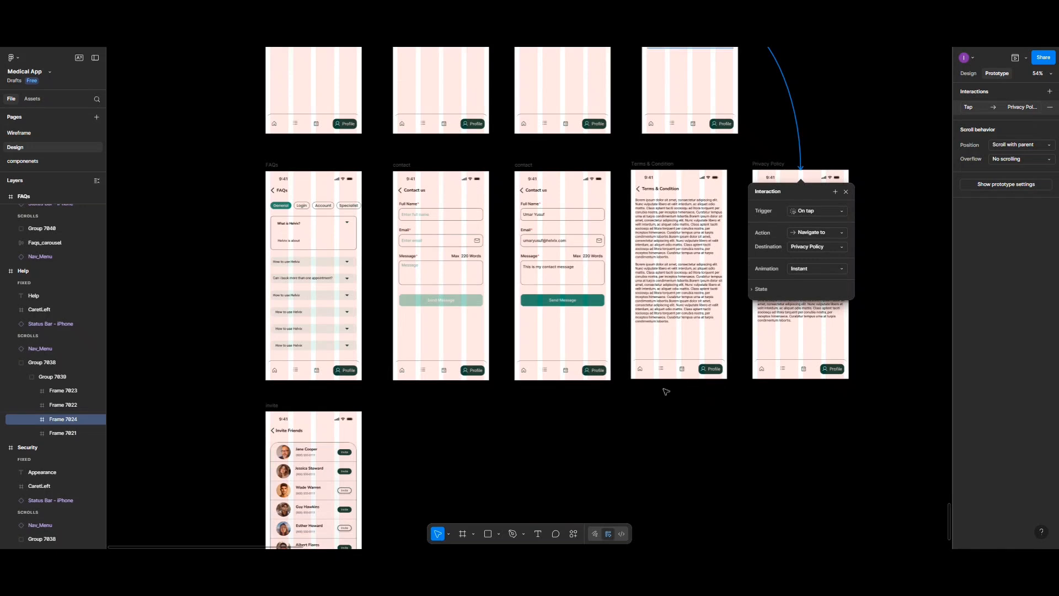
scroll(666, 392, "up", 4)
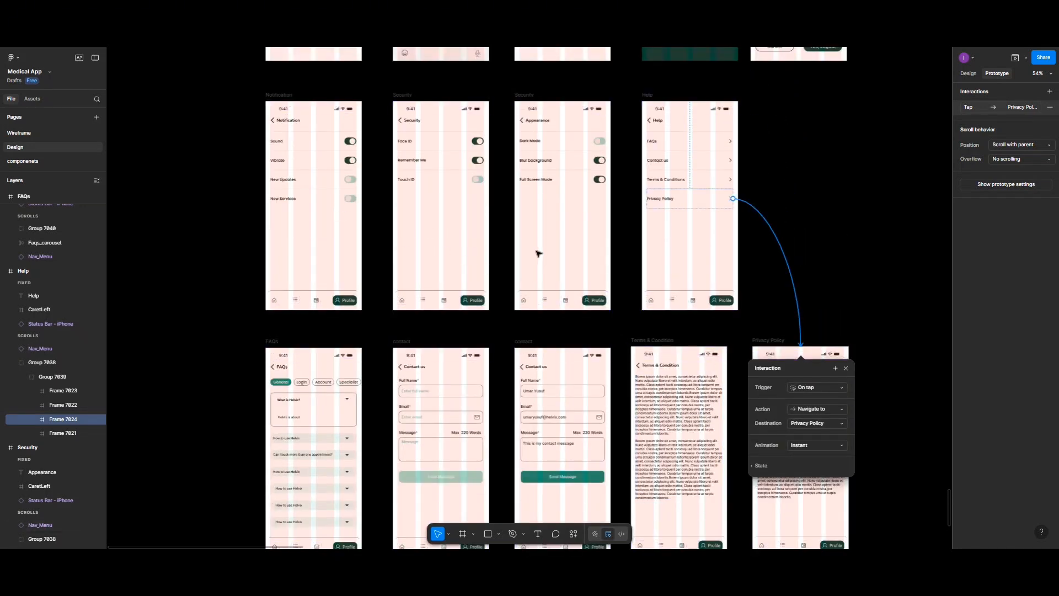
scroll(538, 253, "up", 2)
scroll(538, 253, "up", 3)
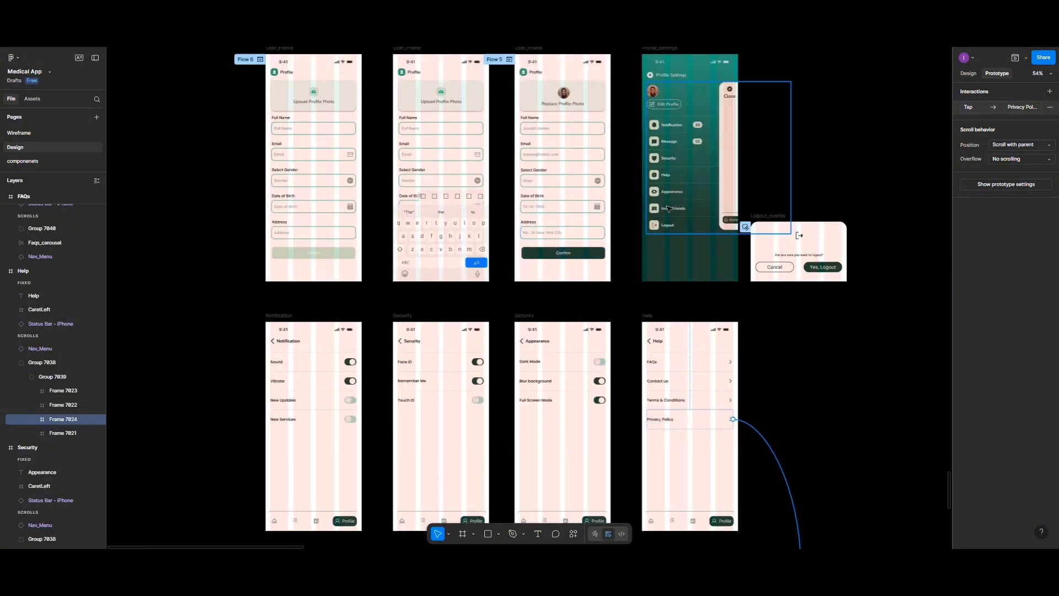
scroll(669, 209, "down", 2)
scroll(525, 296, "down", 2)
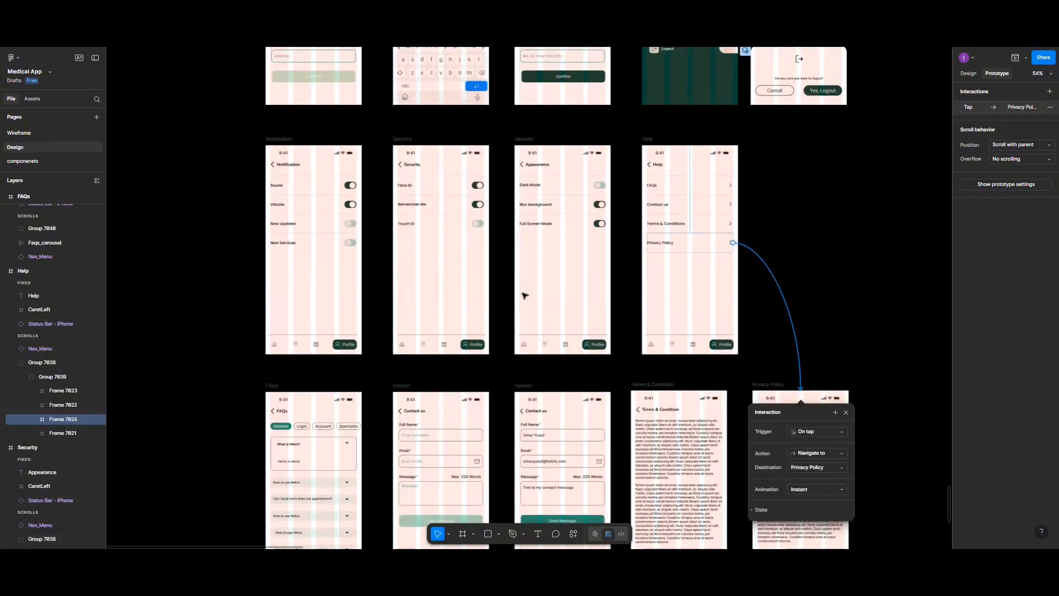
scroll(524, 295, "down", 3)
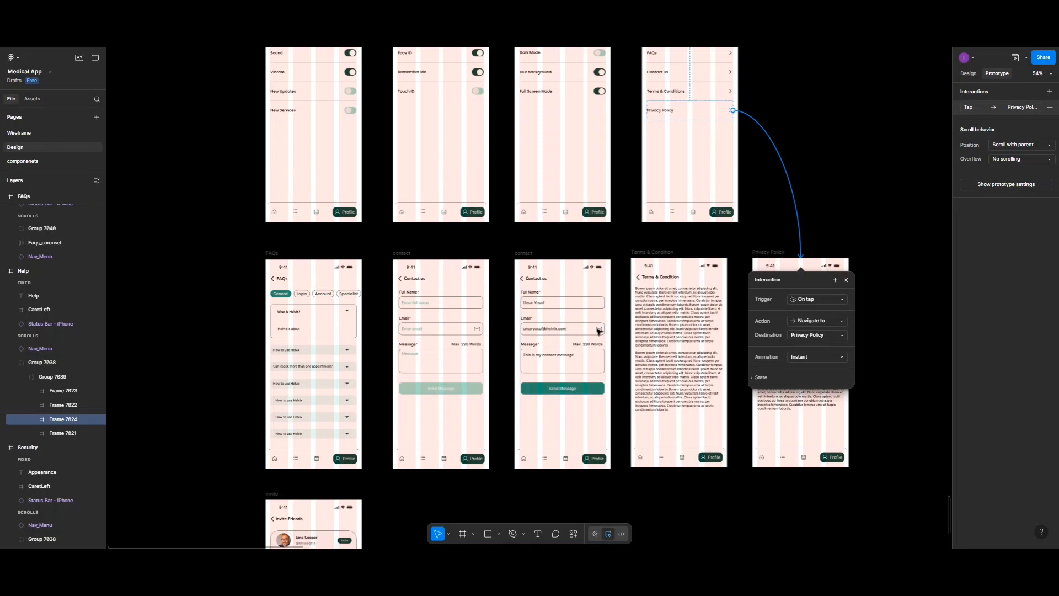
scroll(610, 386, "down", 6)
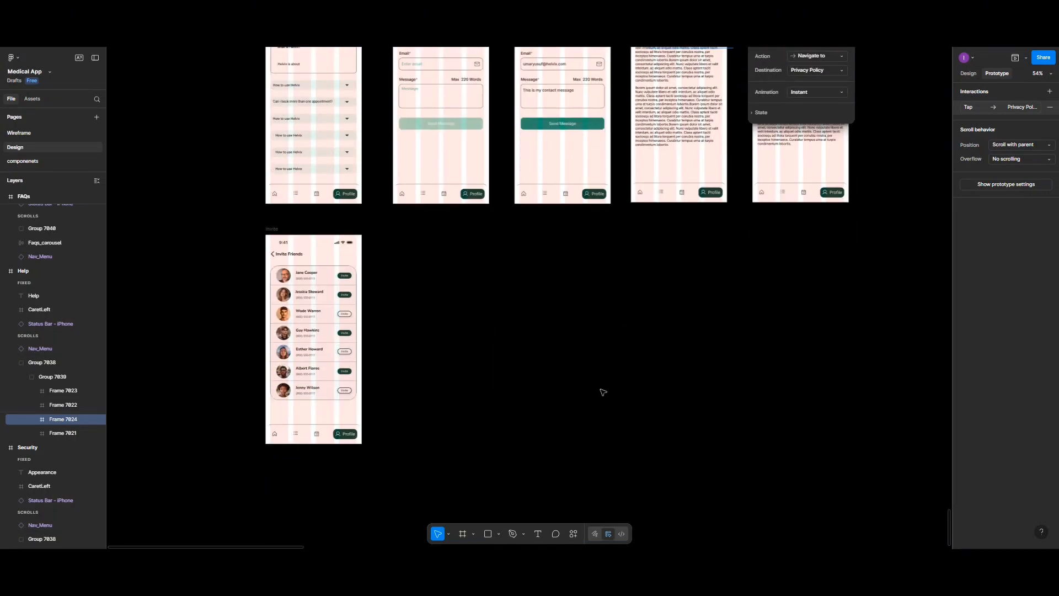
scroll(603, 390, "up", 7)
scroll(603, 392, "up", 9)
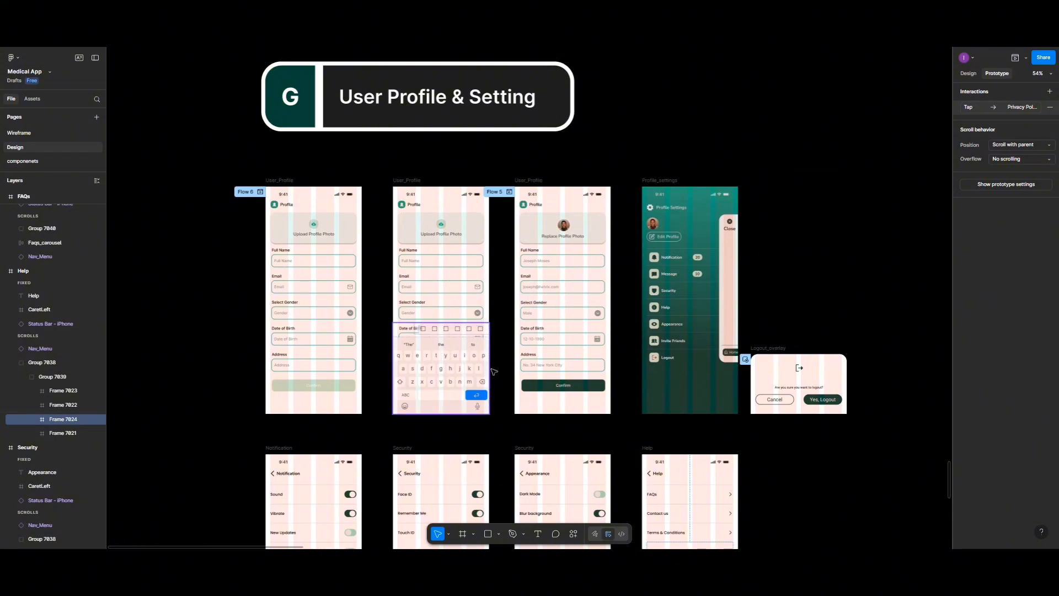
scroll(494, 372, "down", 1)
scroll(494, 371, "up", 3)
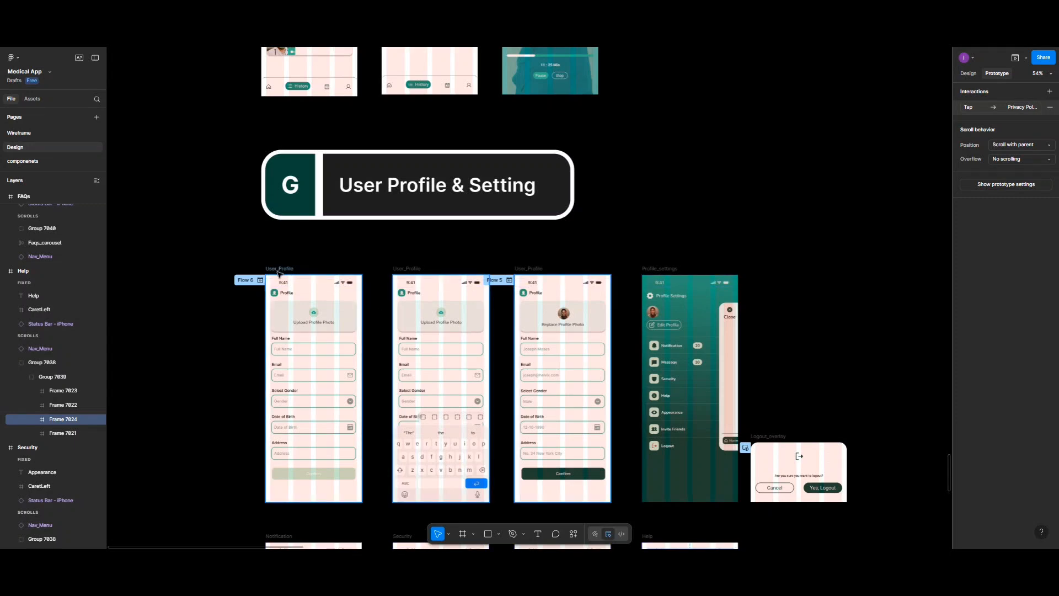
Step: Inspect the prototype connections of the User_Profile and Profile_settings screens by selecting their frames
left_click(279, 269)
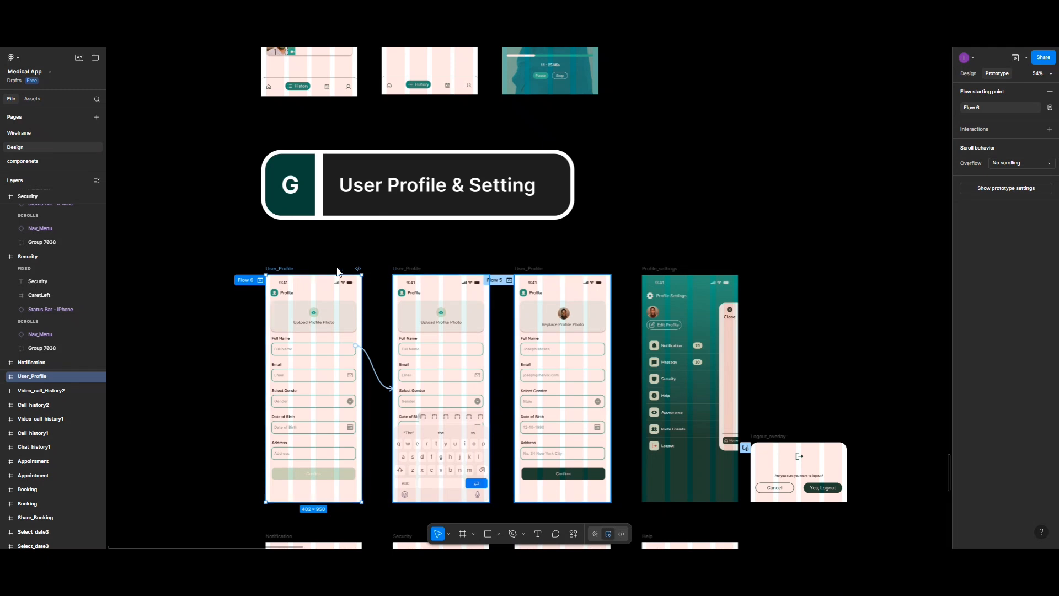
left_click(403, 270, "shift")
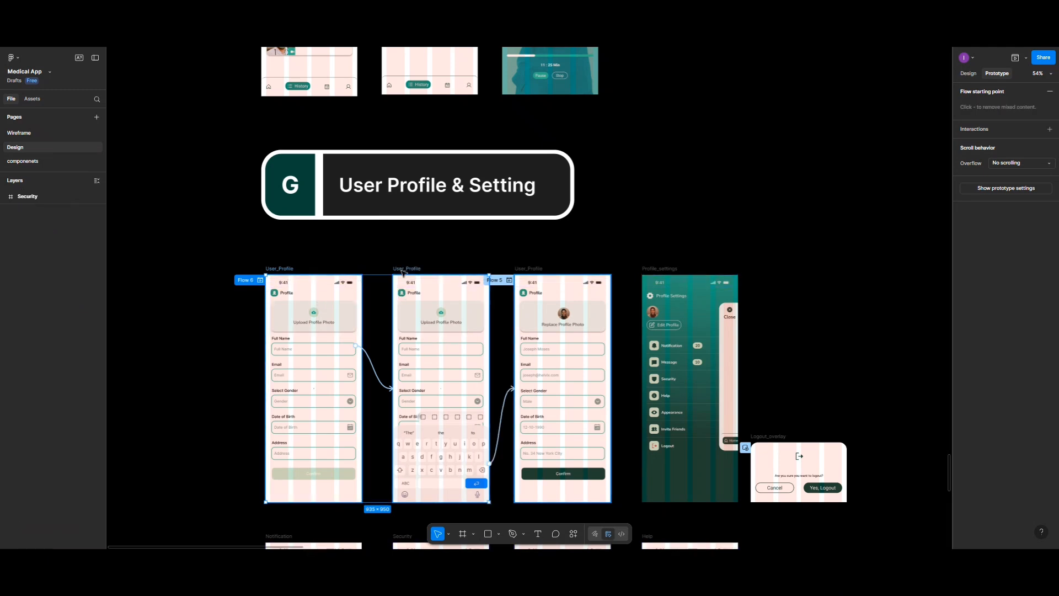
left_click(560, 276, "shift")
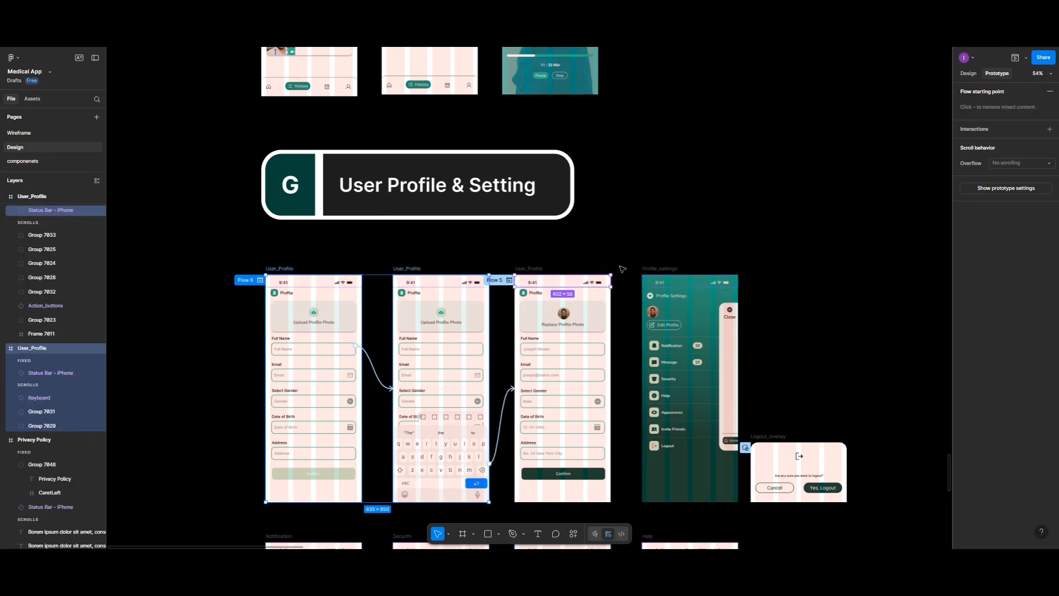
left_click(664, 267, "shift")
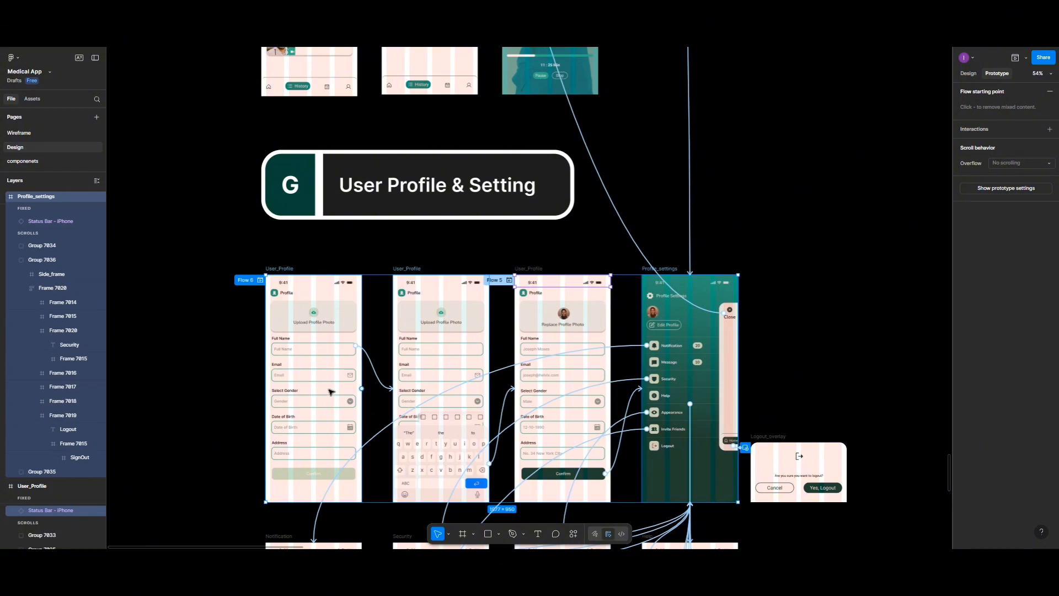
left_click(286, 270)
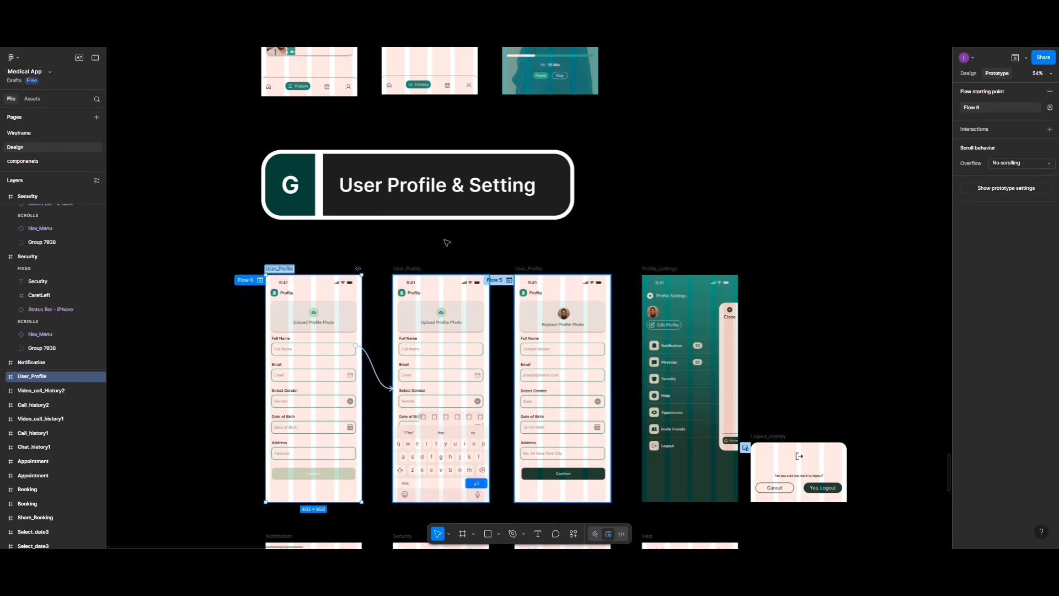
Step: Find the Home screen in the Dashboard section, select it and examine its prototype connections down to the navigation menu
scroll(447, 243, "up", 5)
scroll(447, 243, "down", 4, "ctrl")
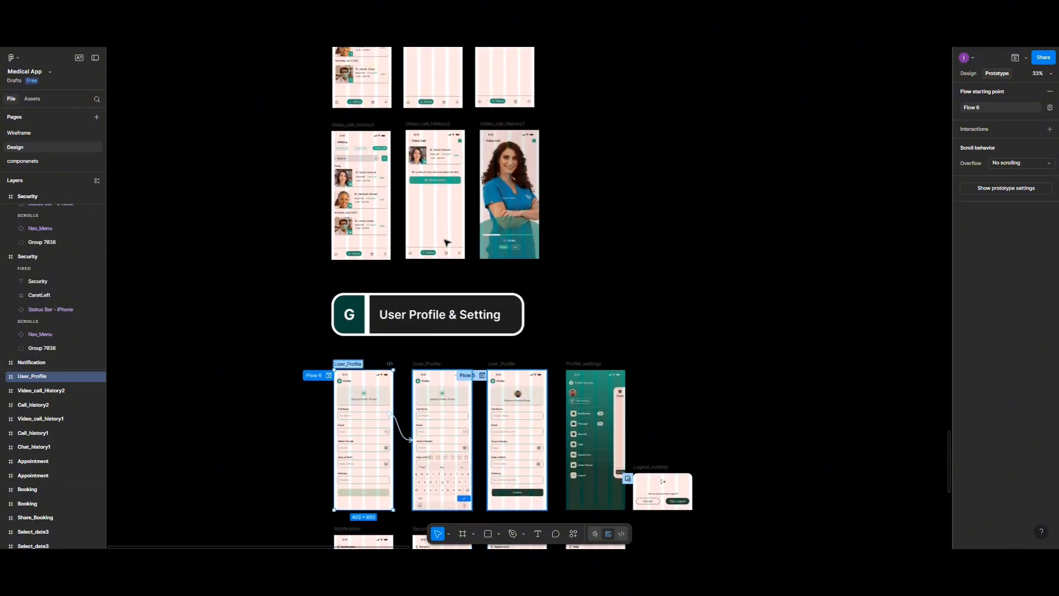
scroll(447, 243, "up", 10)
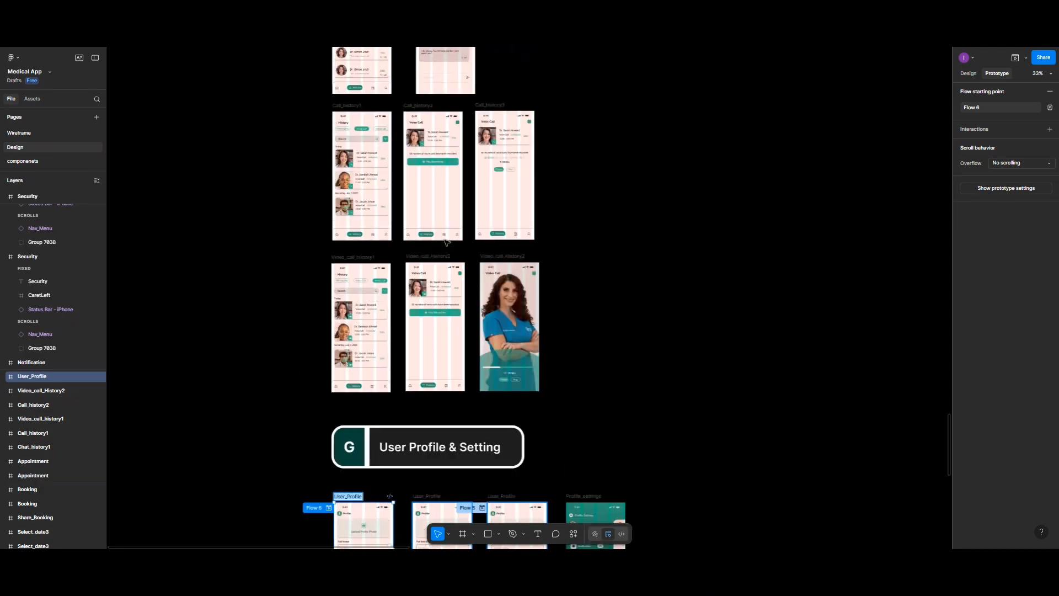
scroll(447, 242, "up", 10)
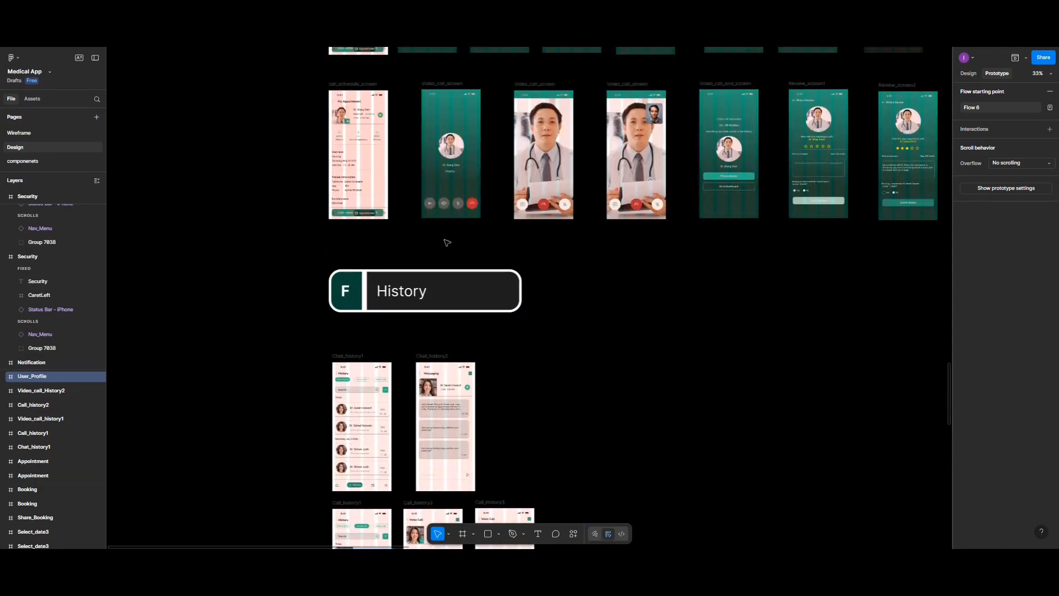
scroll(447, 242, "up", 10)
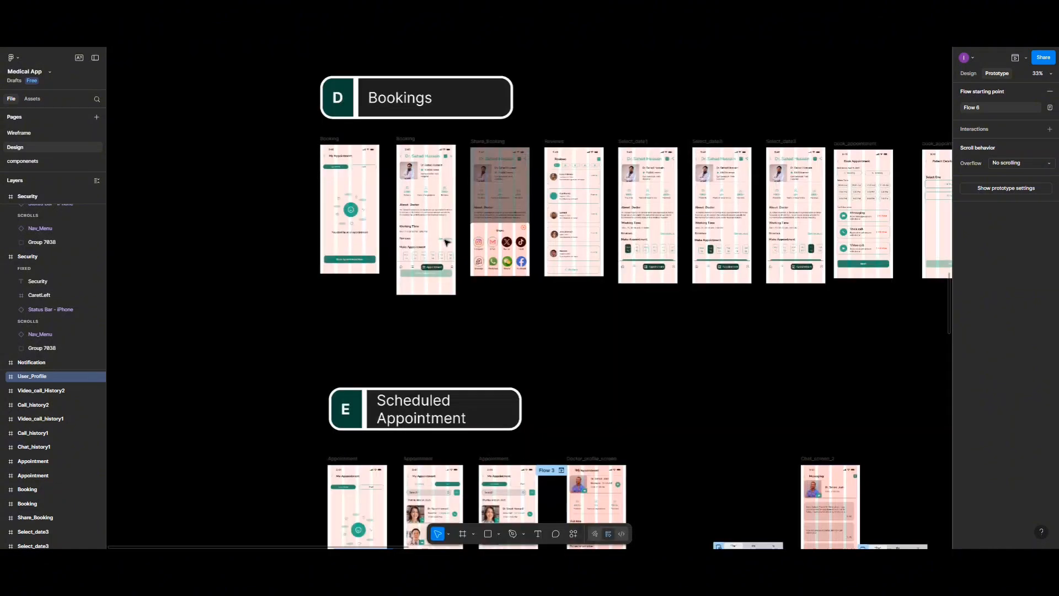
scroll(447, 241, "up", 10)
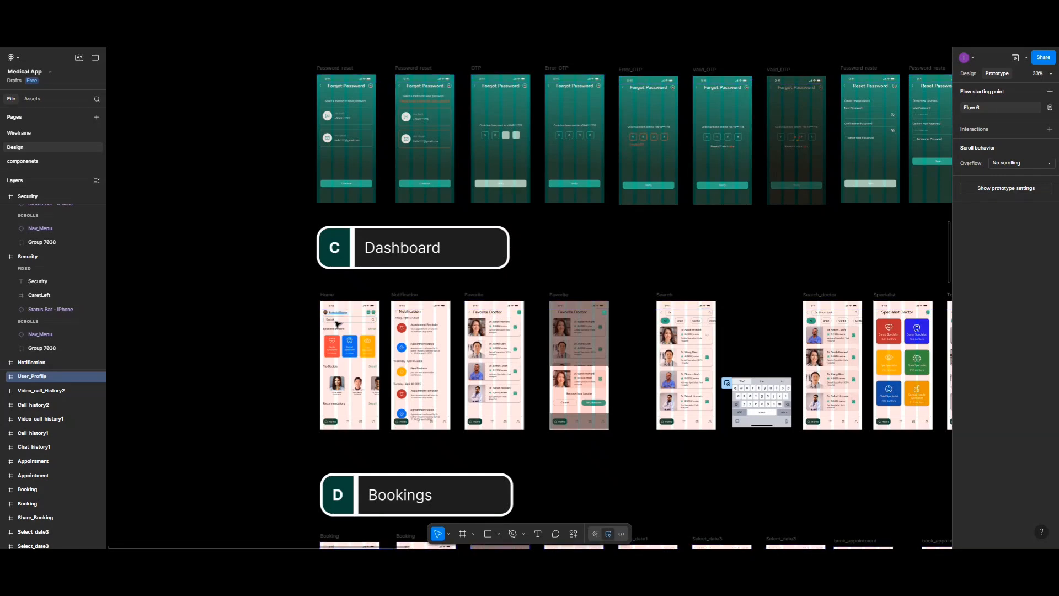
left_click(327, 295)
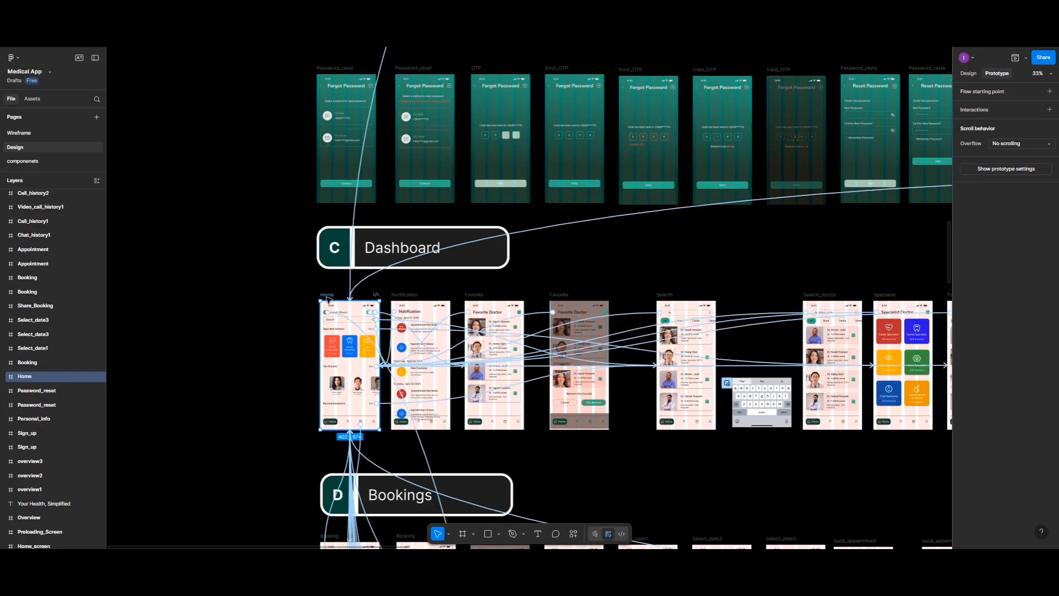
scroll(327, 297, "up", 10)
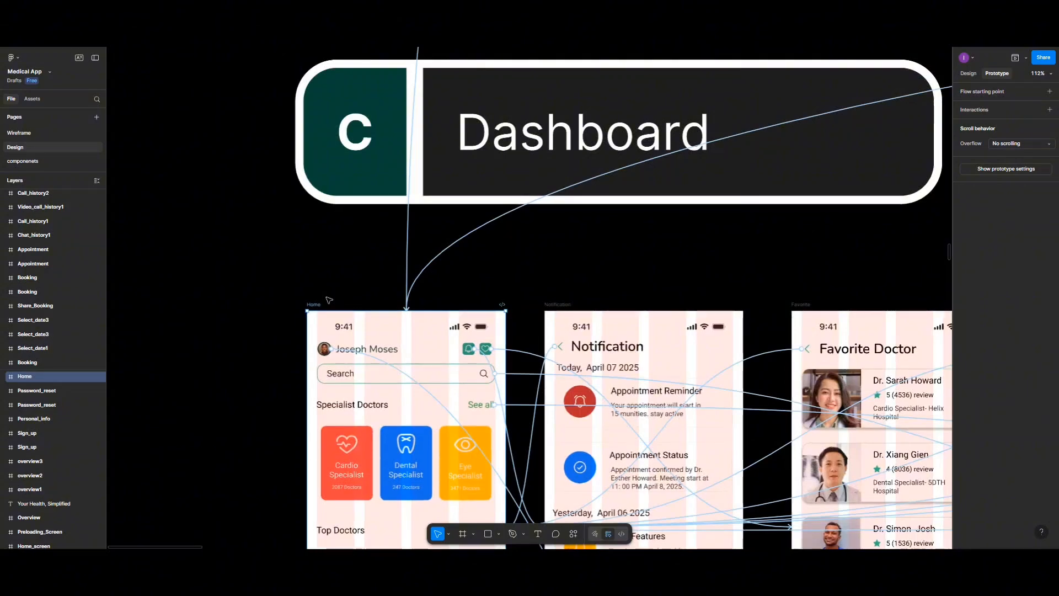
scroll(328, 300, "down", 4)
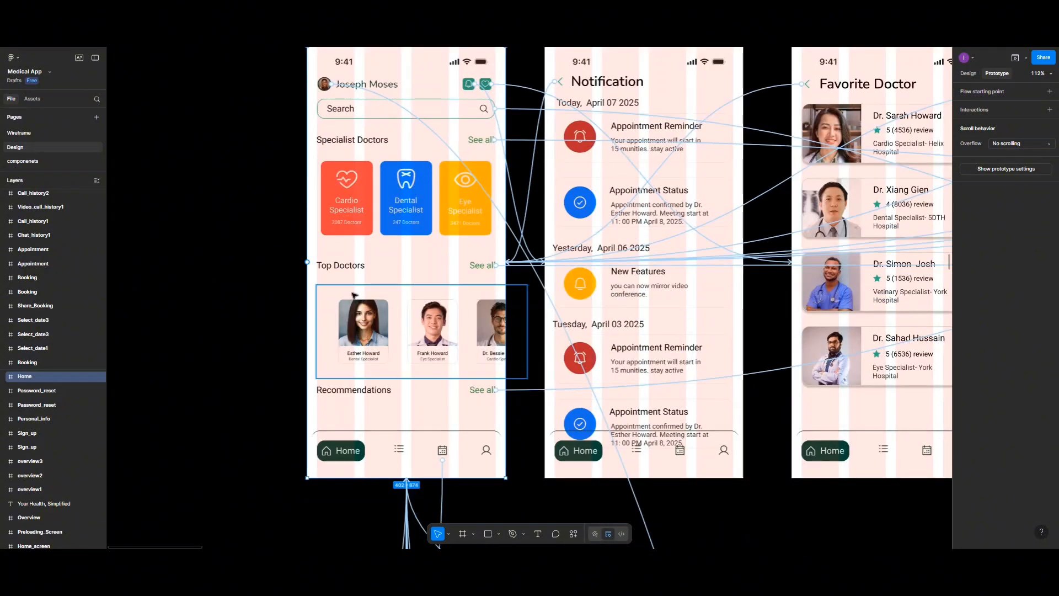
scroll(342, 252, "up", 2)
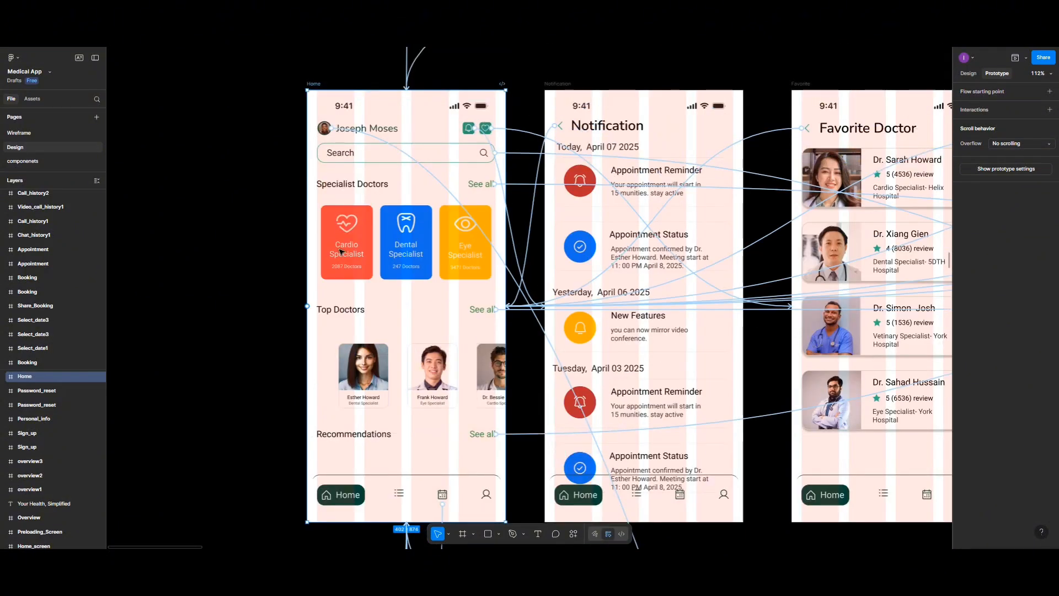
scroll(340, 251, "down", 2)
scroll(340, 252, "down", 4)
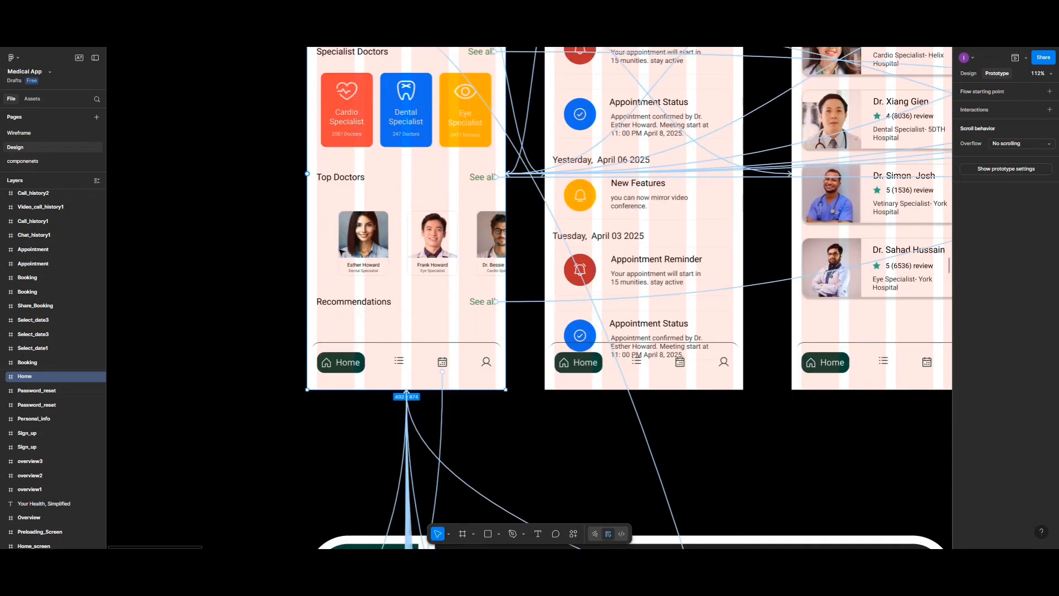
scroll(340, 251, "down", 4)
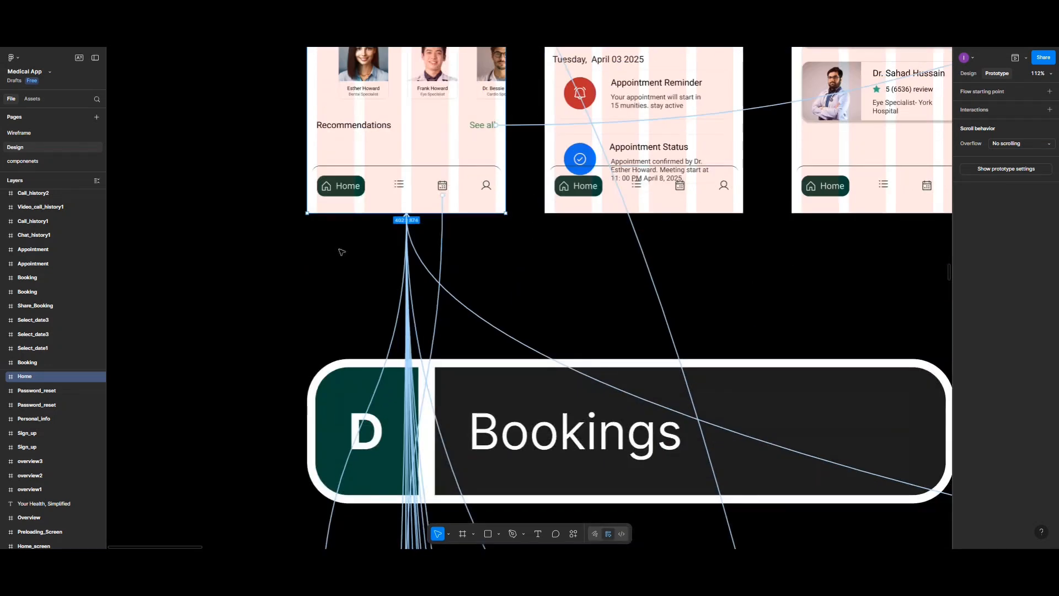
Step: Link the User icon in the Home screen's navigation menu to the first User_Profile screen with an instant on-tap navigation
double_click(486, 188)
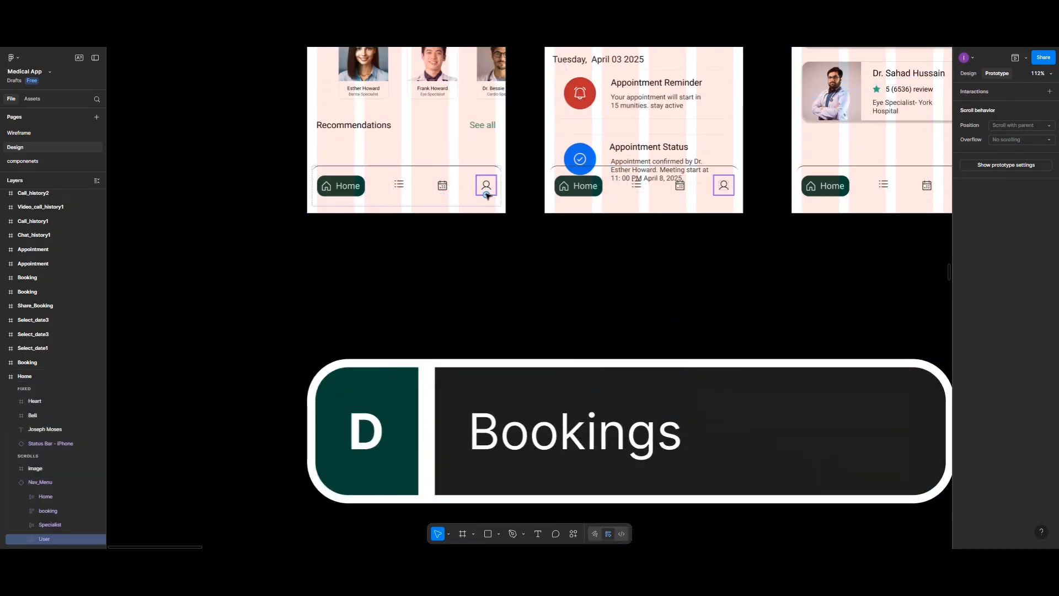
left_click_drag(486, 204, 432, 327)
scroll(458, 265, "down", 5)
scroll(445, 276, "down", 10)
scroll(440, 326, "down", 5)
scroll(436, 331, "down", 15)
scroll(438, 333, "down", 10)
scroll(436, 330, "down", 10)
scroll(436, 330, "down", 10)
scroll(436, 330, "down", 10)
scroll(434, 327, "down", 2)
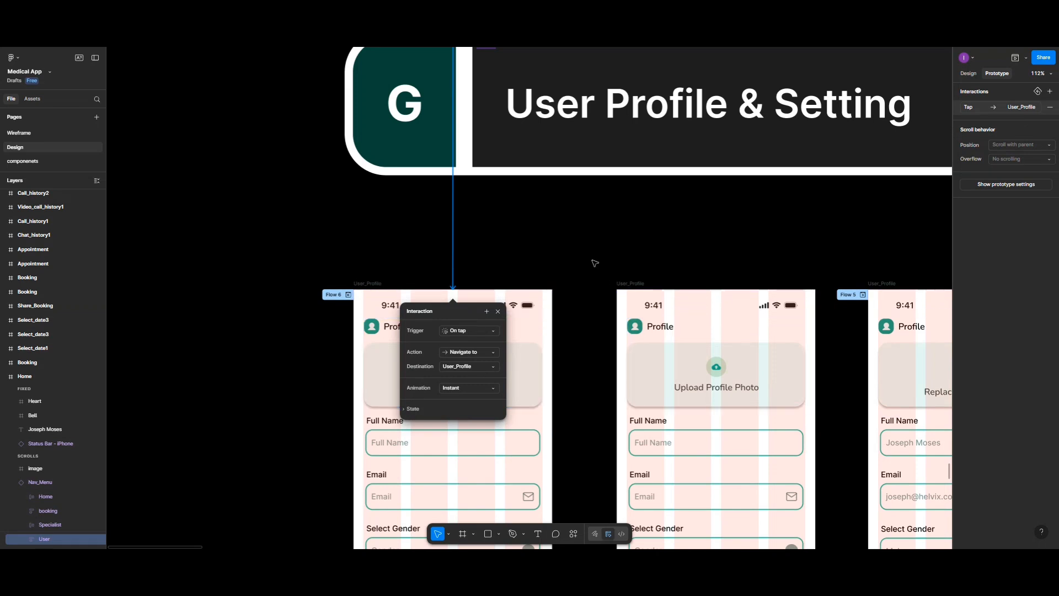
Step: Inspect the prototype connections of the Video_call_history1, Video_call_History2 and Call_history1 screens and look over the sections up to Onboarding
scroll(595, 264, "down", 5)
scroll(595, 264, "down", 2)
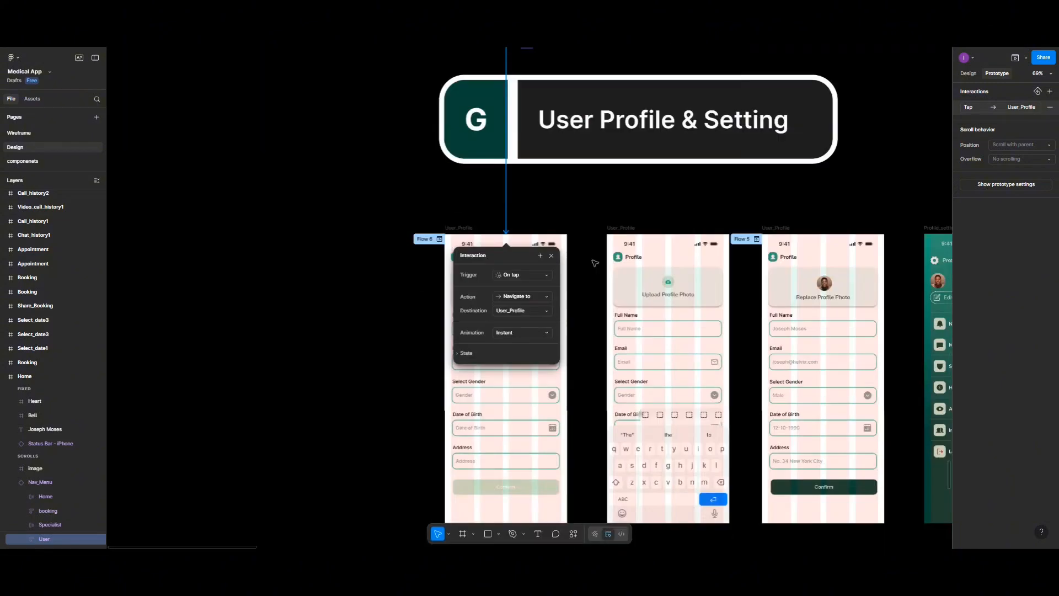
scroll(595, 263, "down", 3)
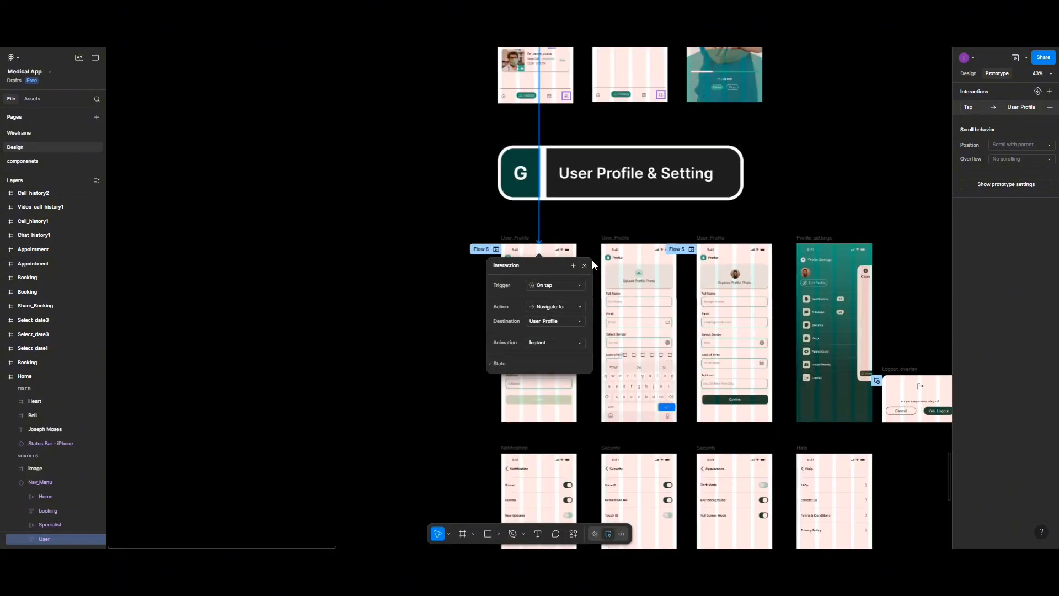
scroll(593, 263, "up", 4)
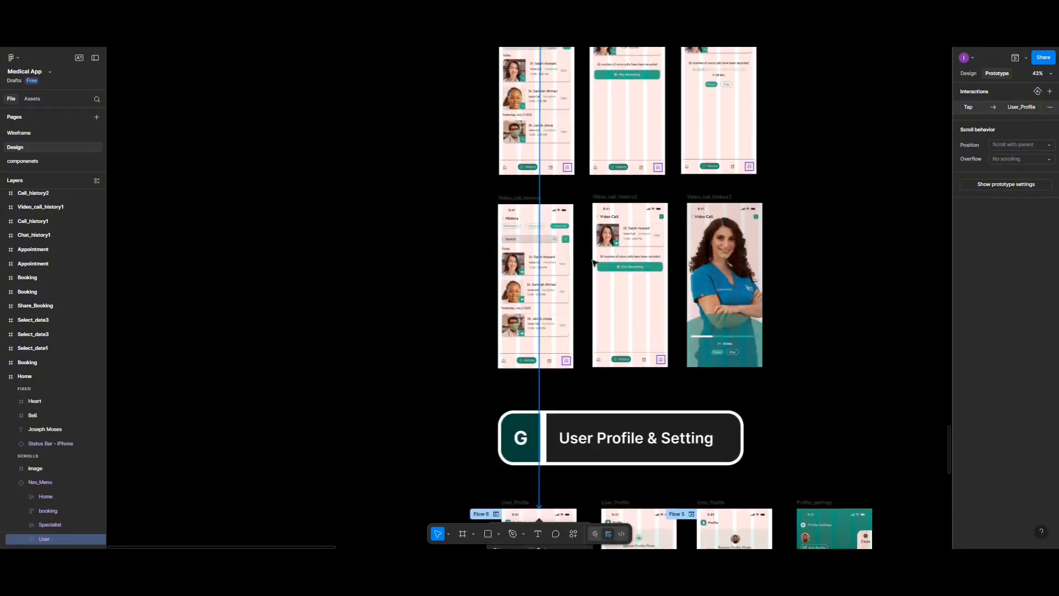
left_click(509, 199)
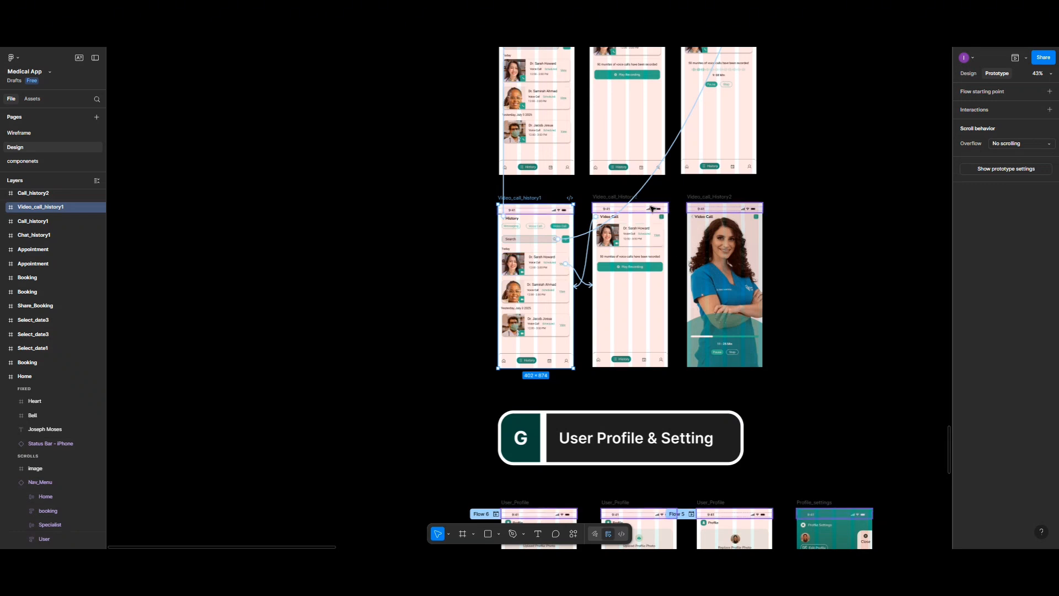
left_click(680, 200, "shift")
scroll(680, 199, "up", 4)
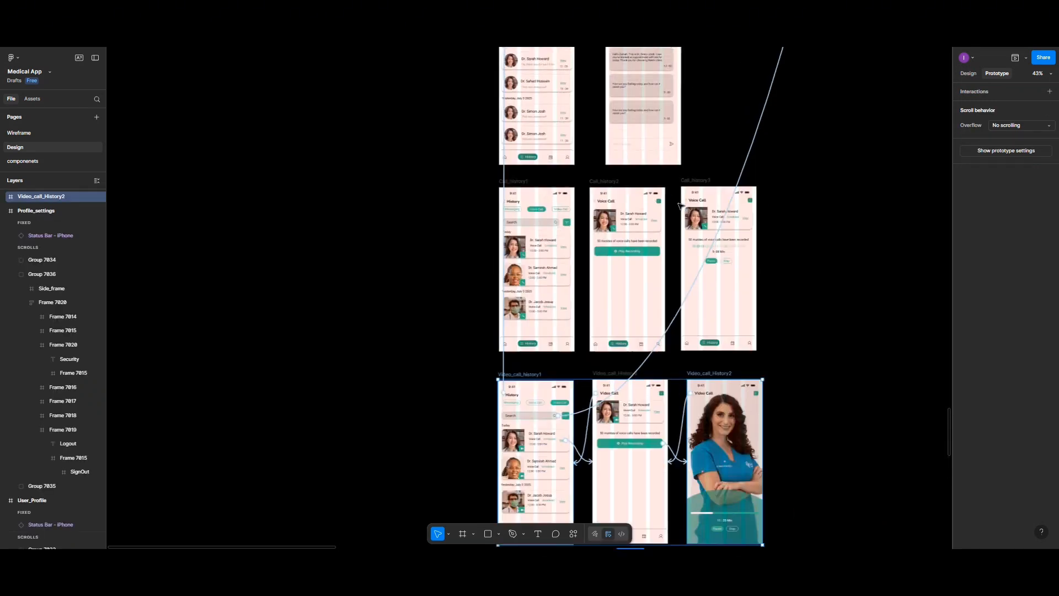
left_click(528, 182, "shift")
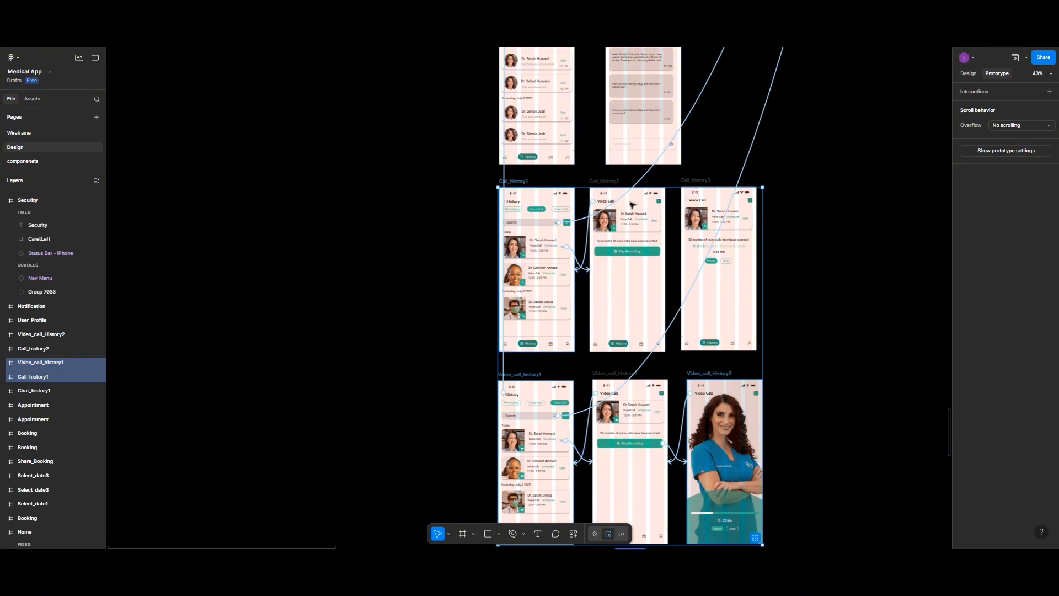
scroll(662, 197, "up", 4)
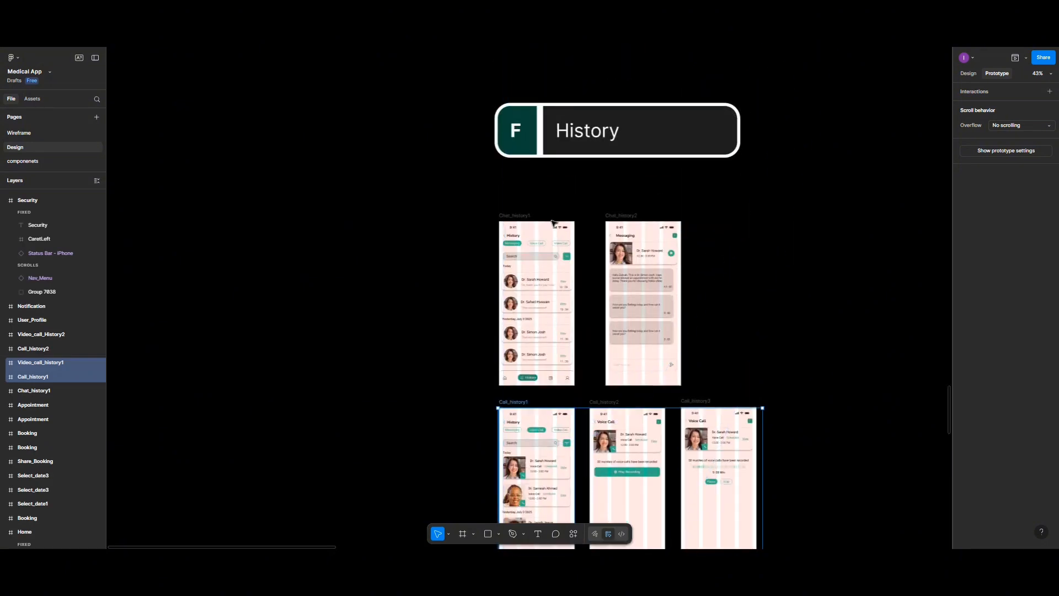
scroll(554, 222, "down", 8)
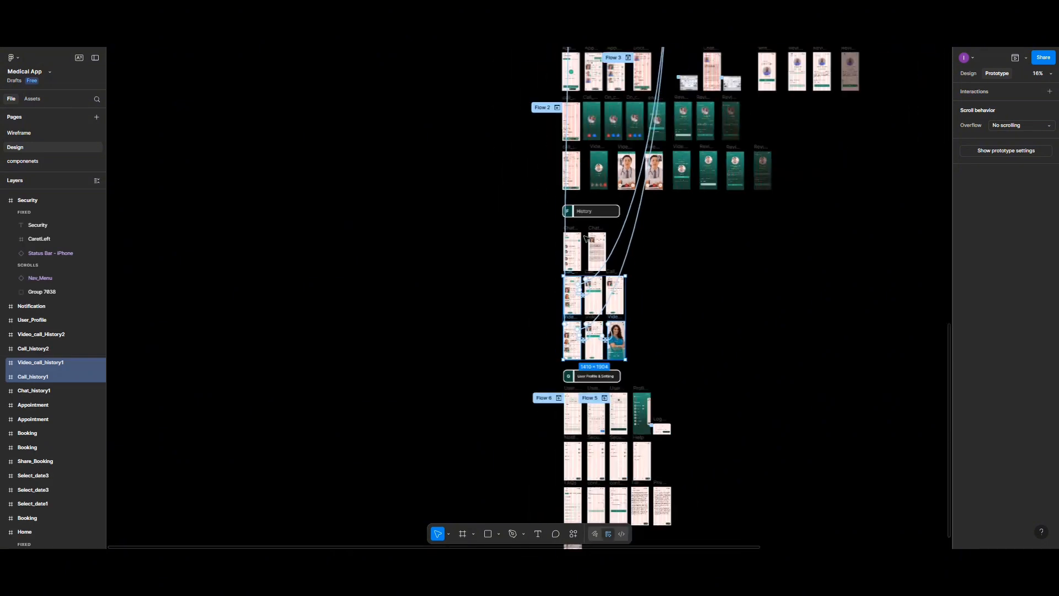
scroll(579, 245, "up", 8)
scroll(574, 249, "right", 5)
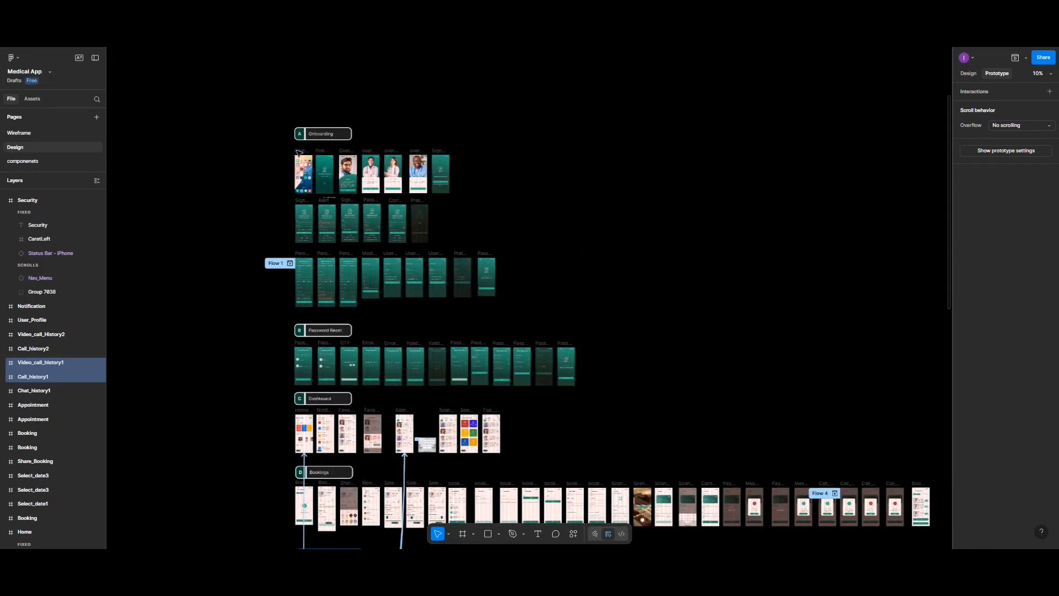
Step: Preview the prototype from Home_screen, launch the Helvix app and advance through the overview screens to the welcome screen
left_click(299, 153)
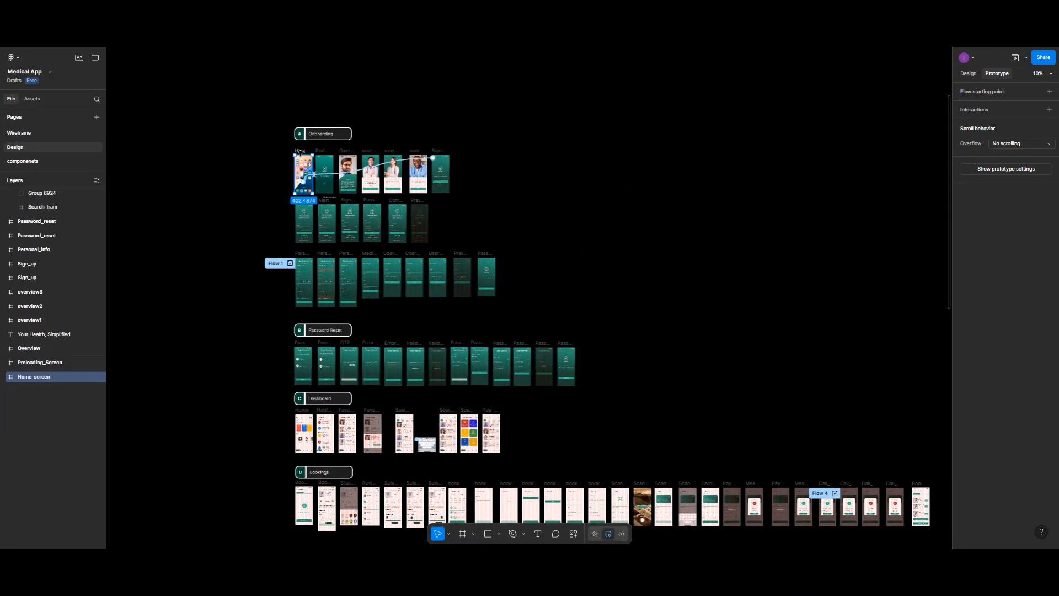
left_click(1015, 58)
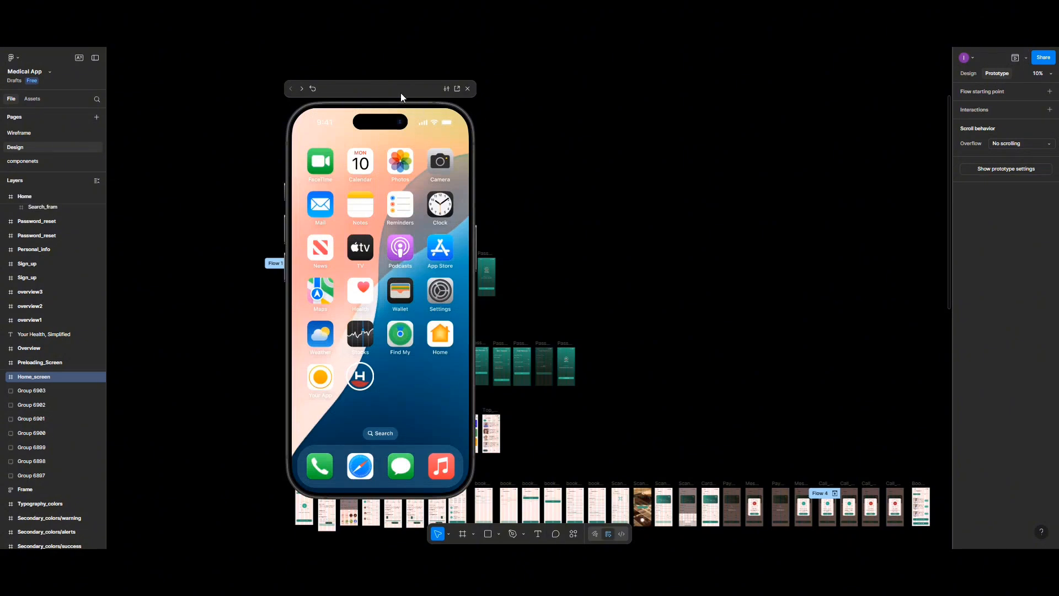
left_click_drag(401, 93, 569, 98)
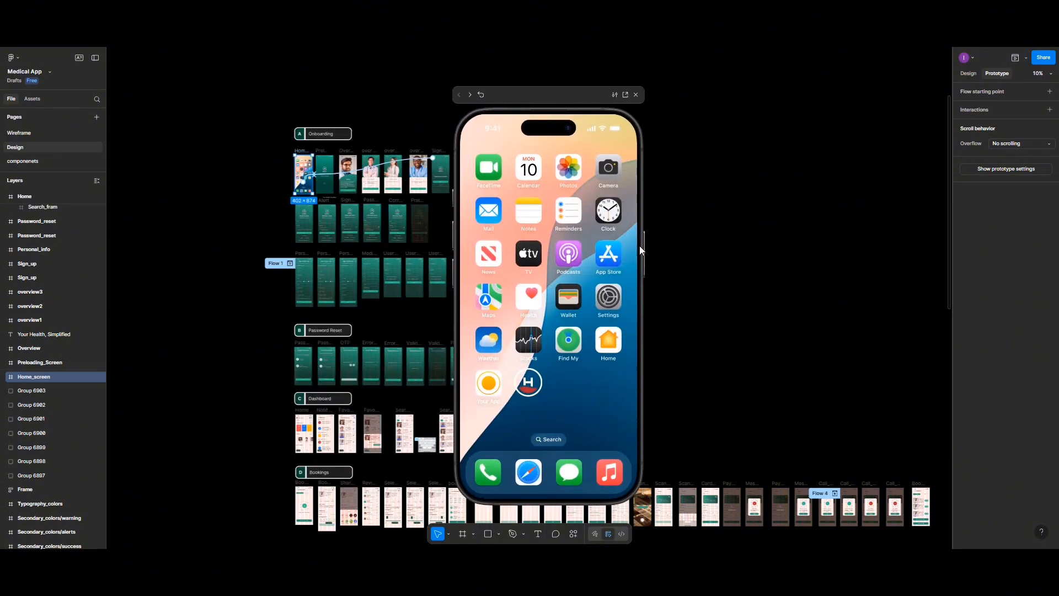
left_click(524, 387)
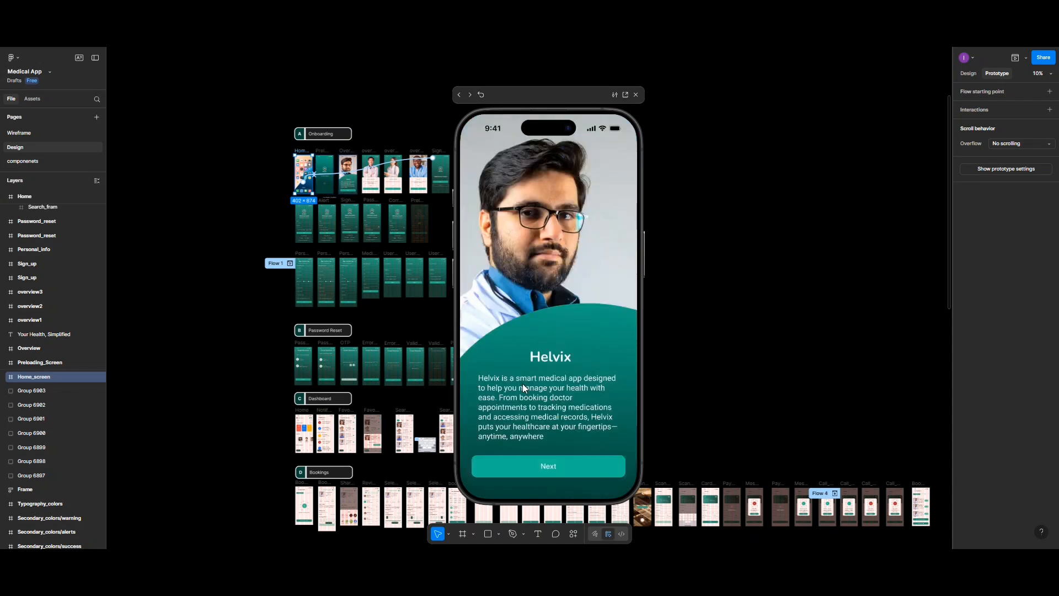
left_click(560, 465)
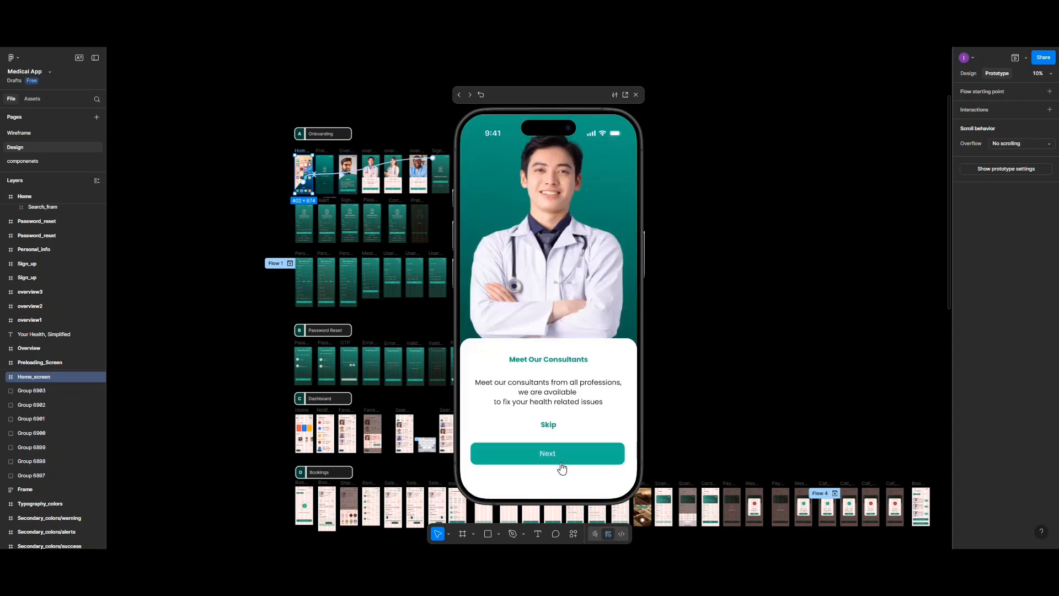
left_click(561, 459)
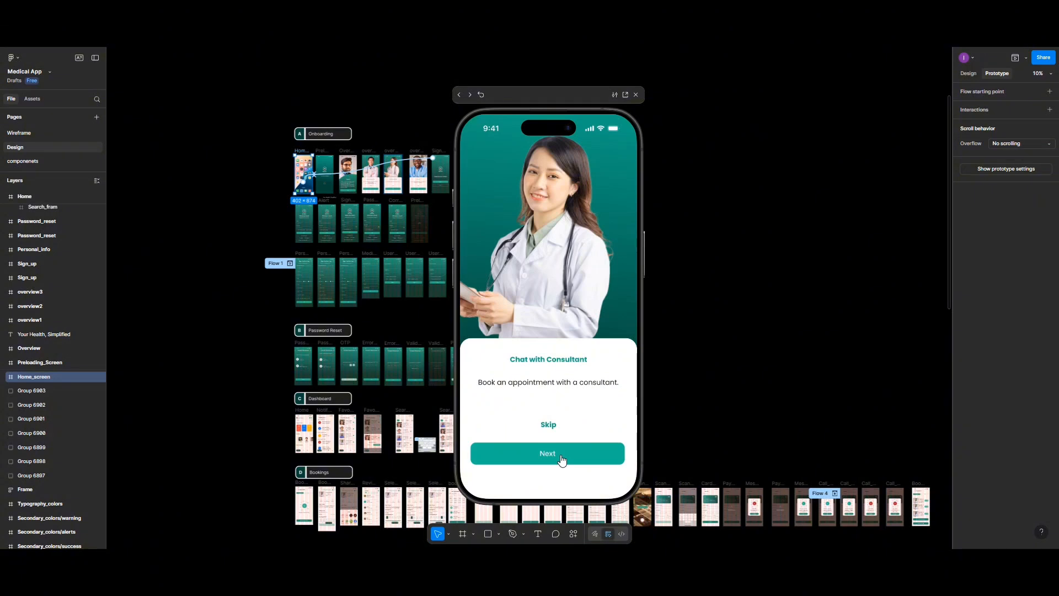
left_click(561, 460)
left_click(561, 458)
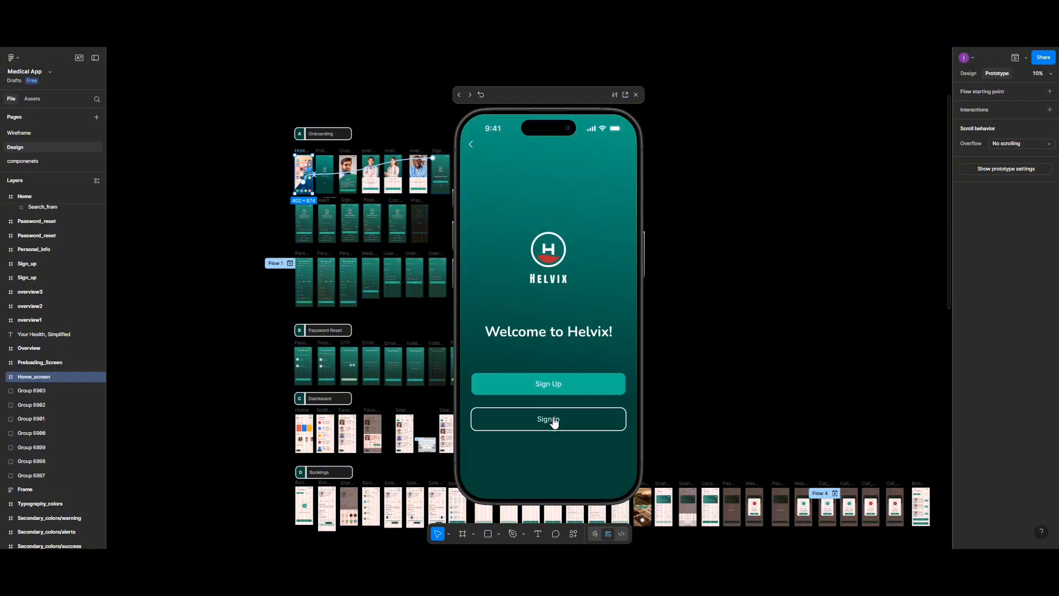
Step: Test the sign-up flow through the personal, medical and user information forms and close the preview
left_click(548, 392)
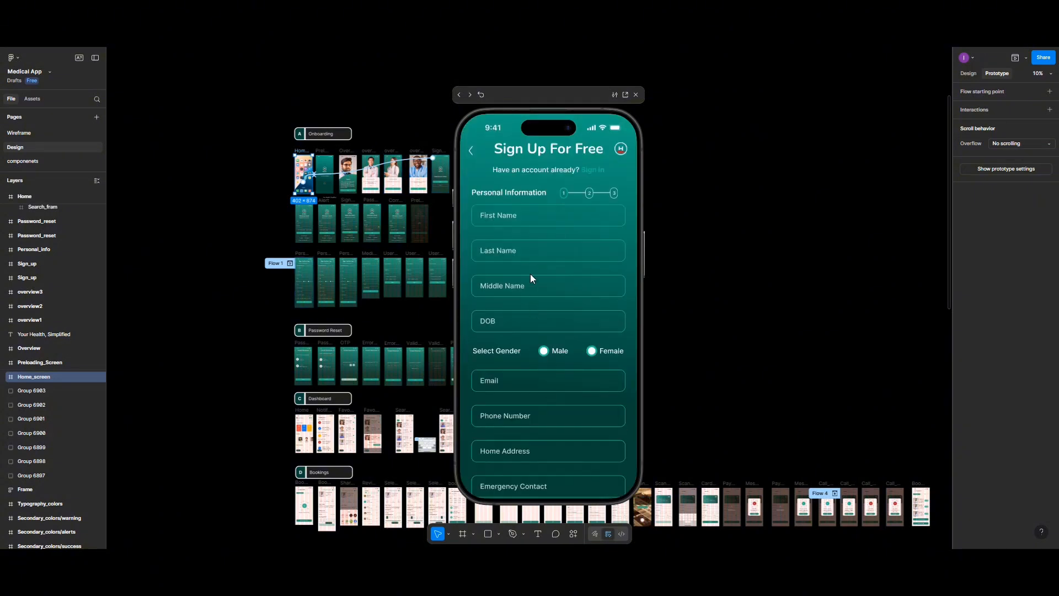
scroll(531, 274, "down", 2)
left_click(525, 150)
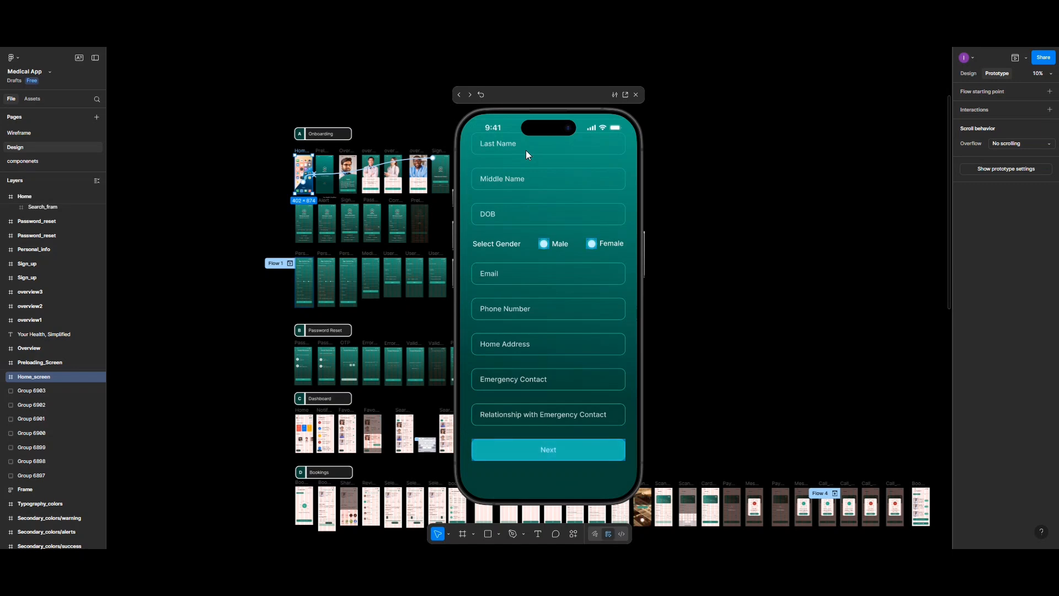
left_click(500, 181)
left_click(518, 439)
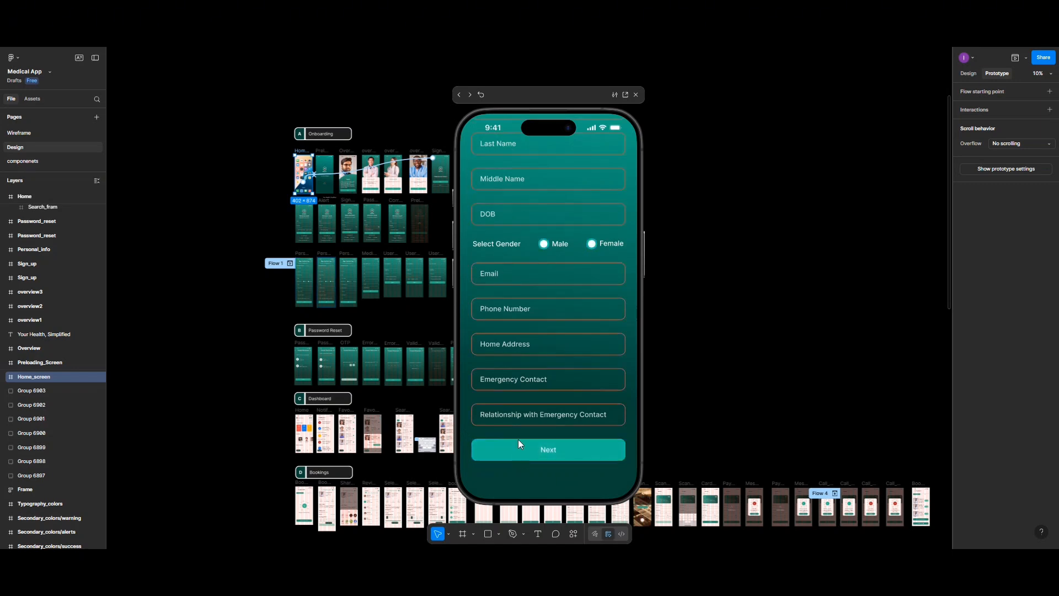
scroll(507, 143, "up", 1)
left_click(492, 170)
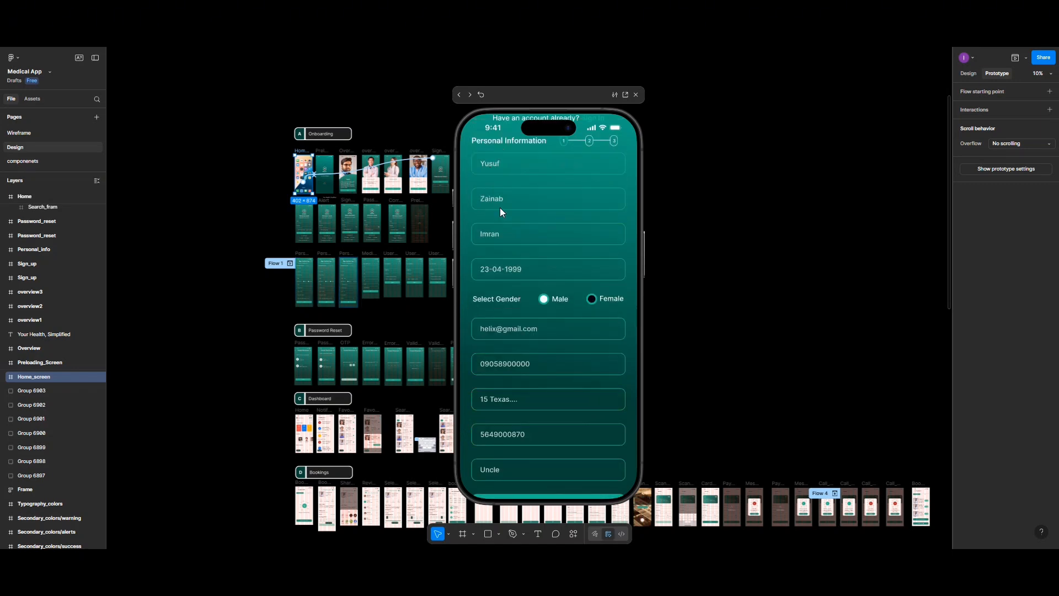
scroll(516, 398, "down", 2)
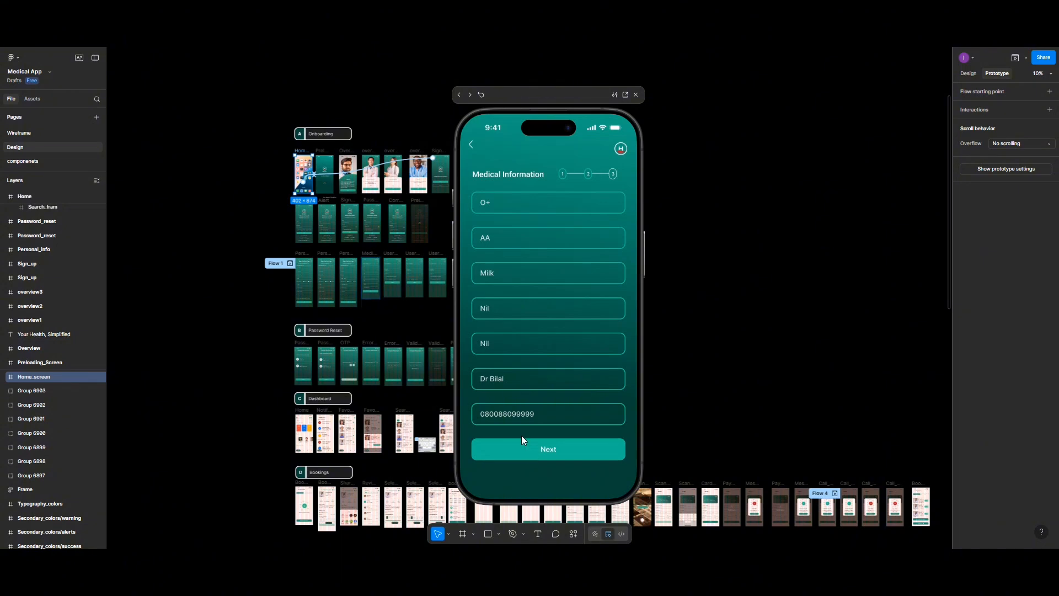
left_click(525, 450)
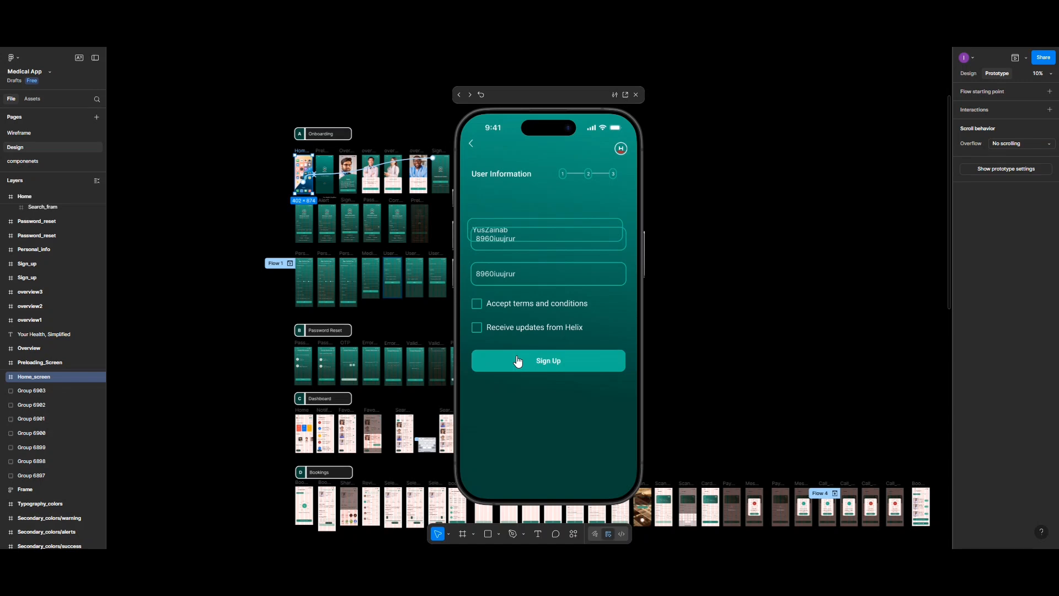
left_click(636, 95)
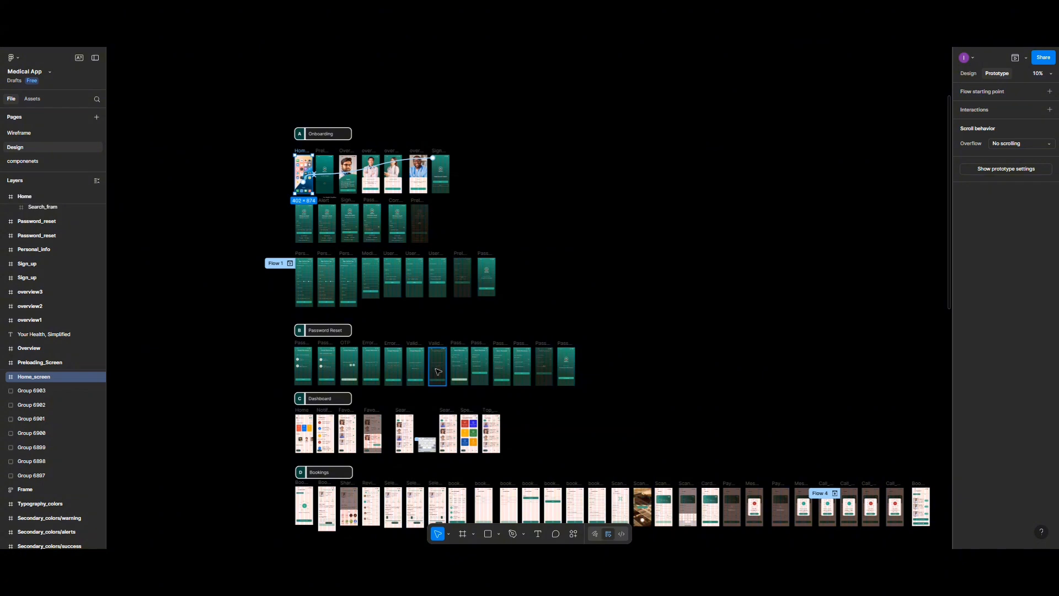
Step: Delete the password field that overlaps the username field on the third User_Info screen in the Onboarding section
scroll(438, 371, "up", 5)
scroll(438, 371, "up", 5)
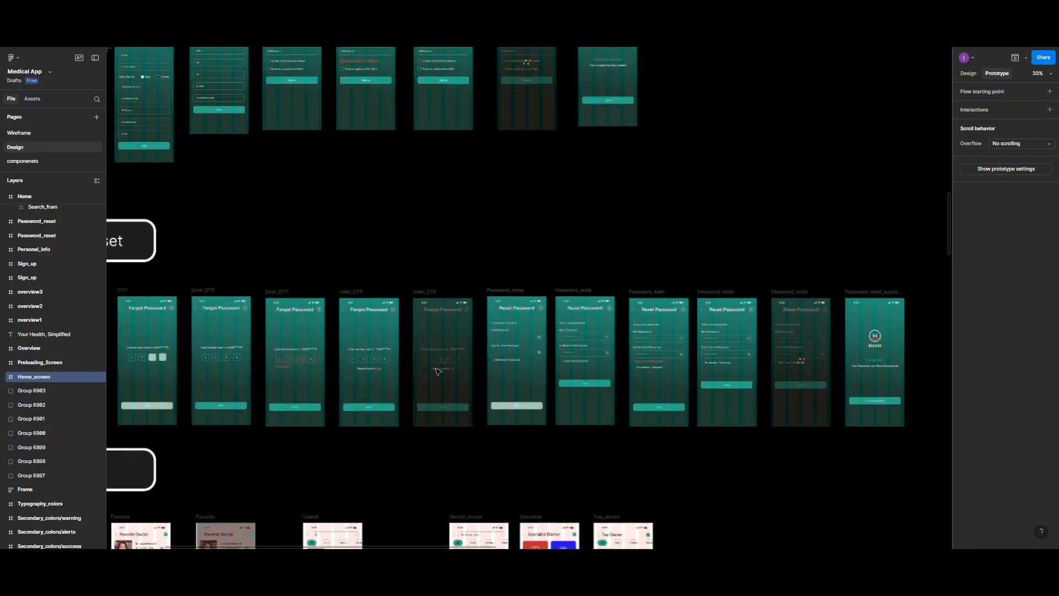
scroll(486, 387, "down", 4)
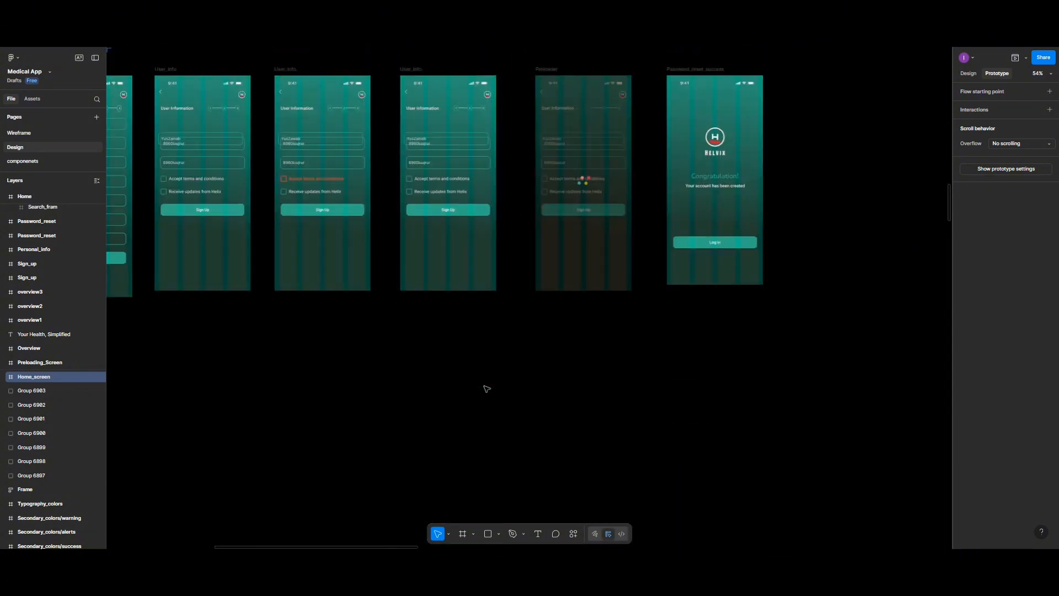
scroll(485, 387, "up", 3)
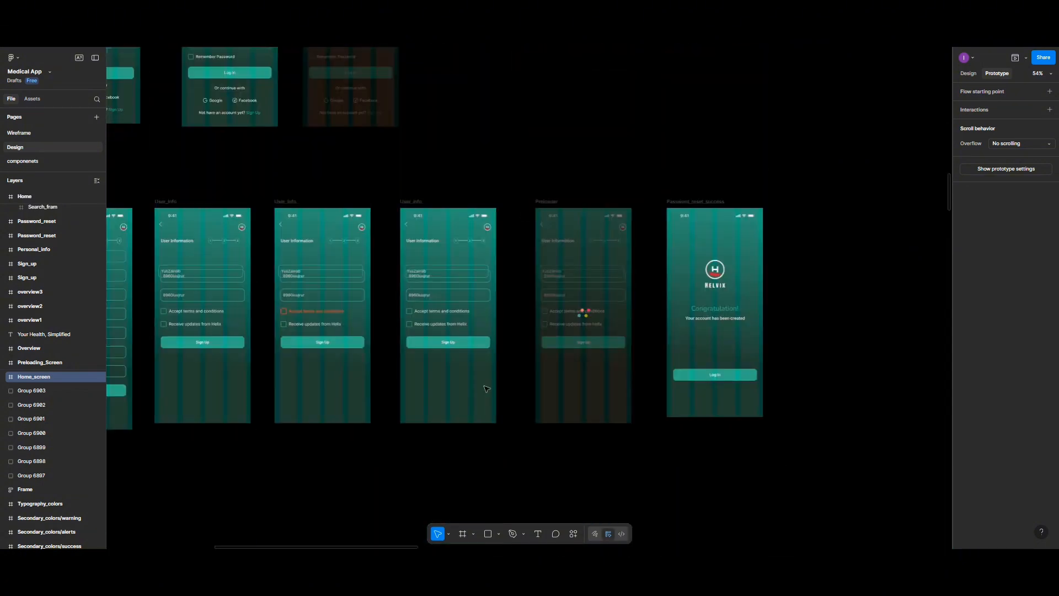
left_click(421, 203)
scroll(422, 273, "up", 5)
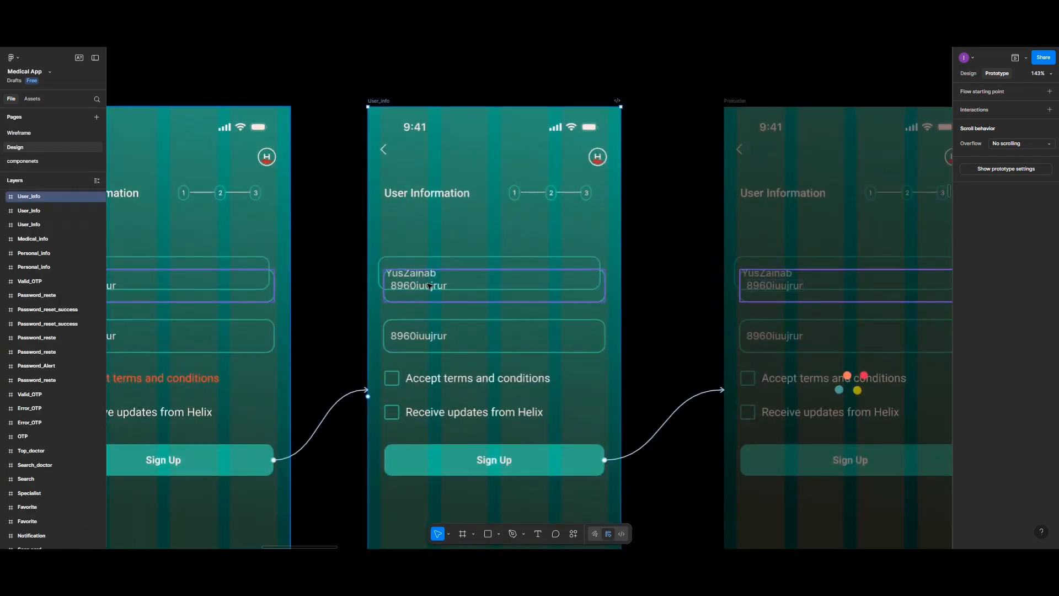
left_click(429, 286)
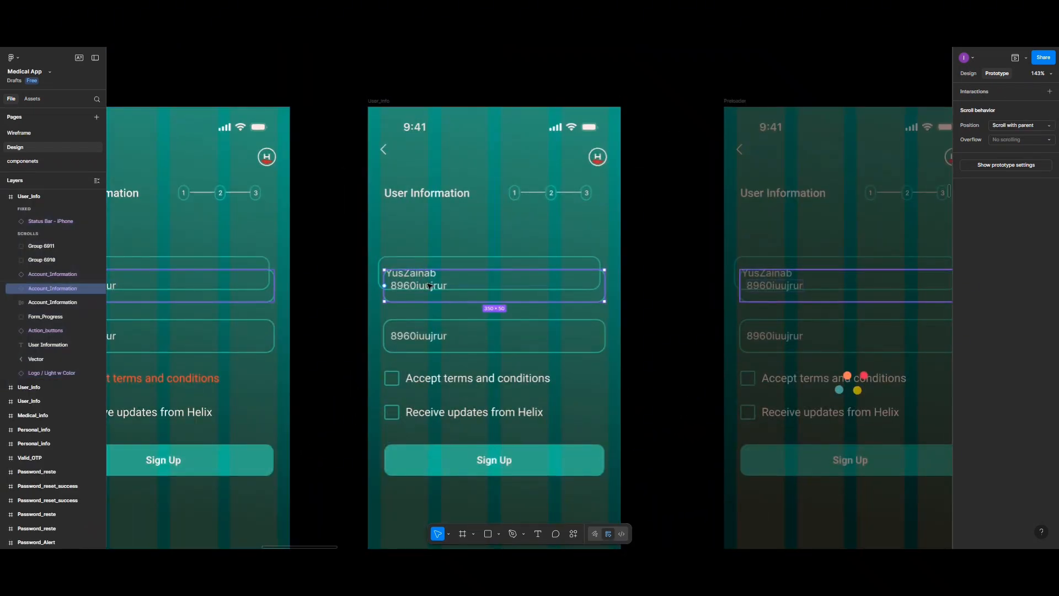
key("Delete")
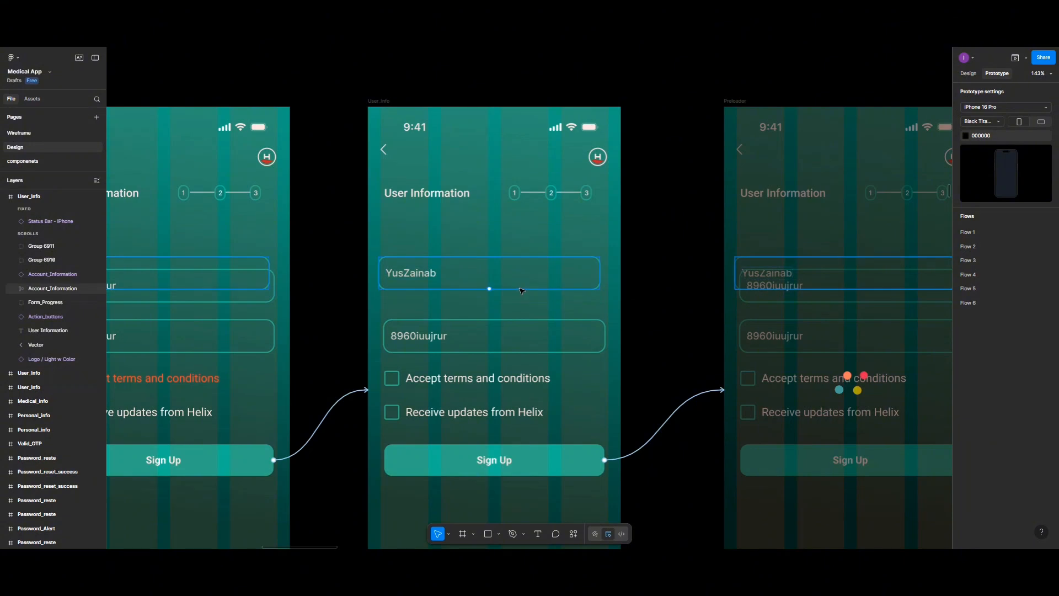
Step: Align the username field on the third User_Info screen with the password field below it, at X 26, Y 239
left_click(518, 287)
left_click(974, 75)
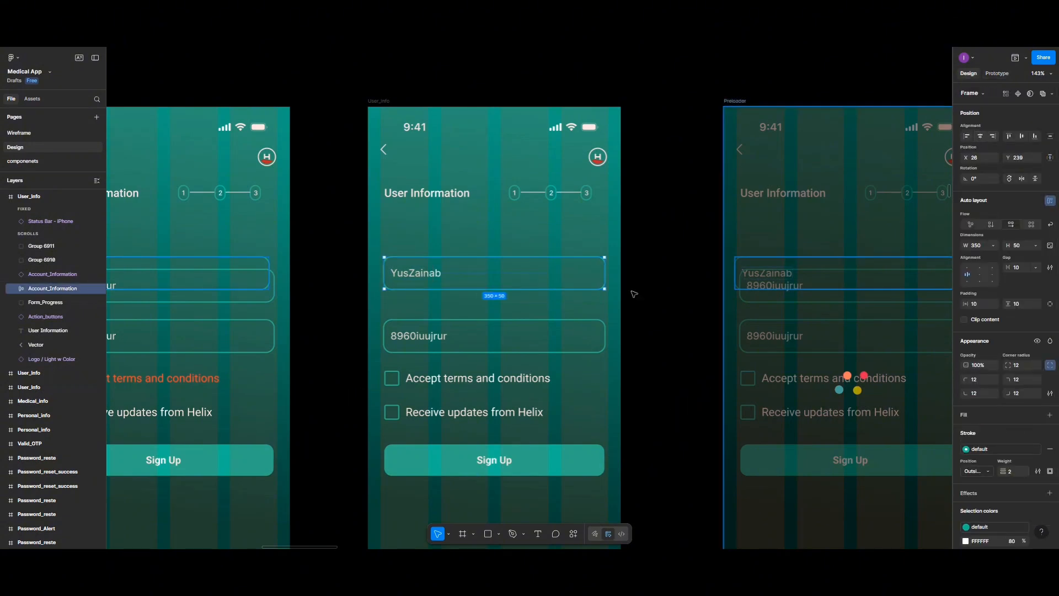
left_click(549, 335)
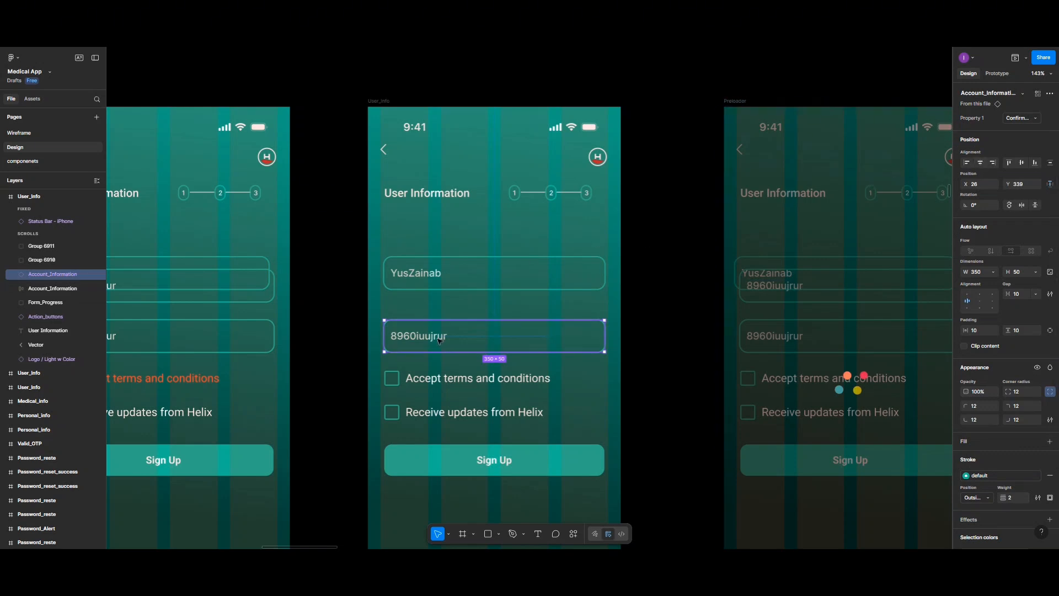
Step: Preview the third User_Info screen and test signing up, continuing from the account-created screen to the login screen
scroll(404, 168, "down", 5)
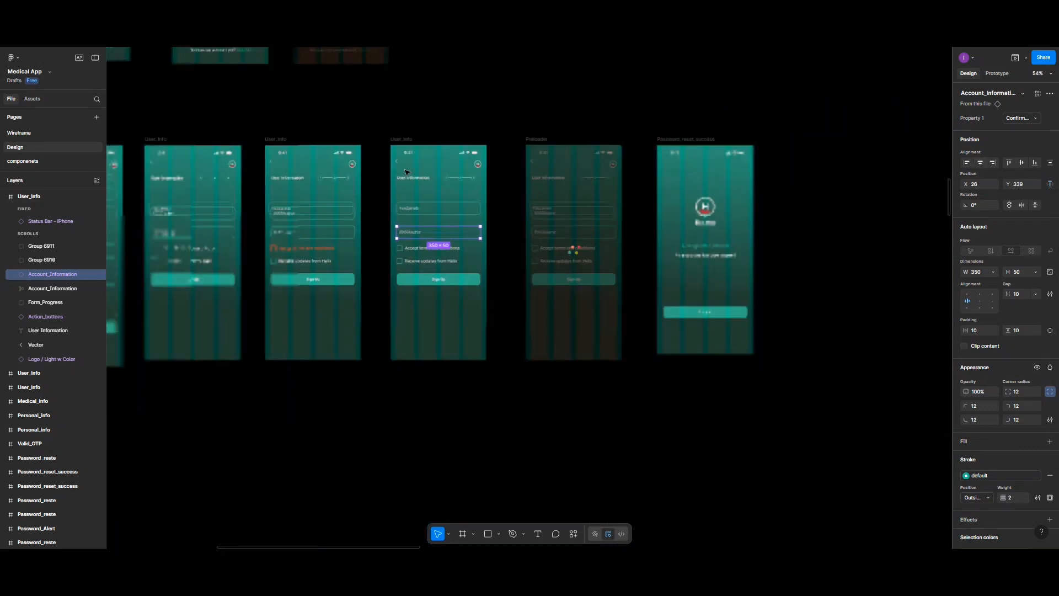
left_click(400, 142)
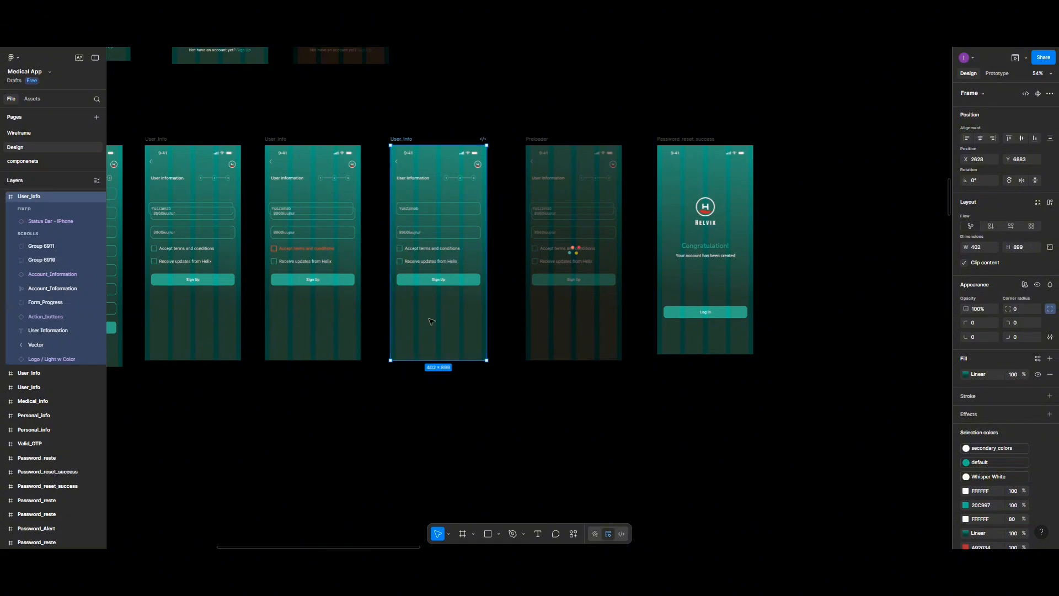
left_click(1017, 59)
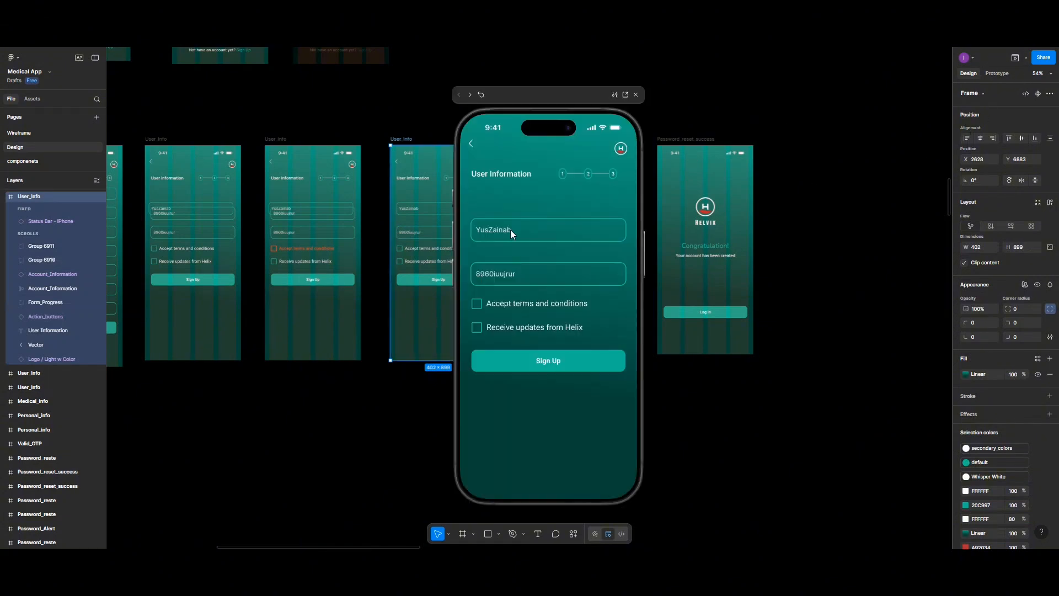
left_click(531, 363)
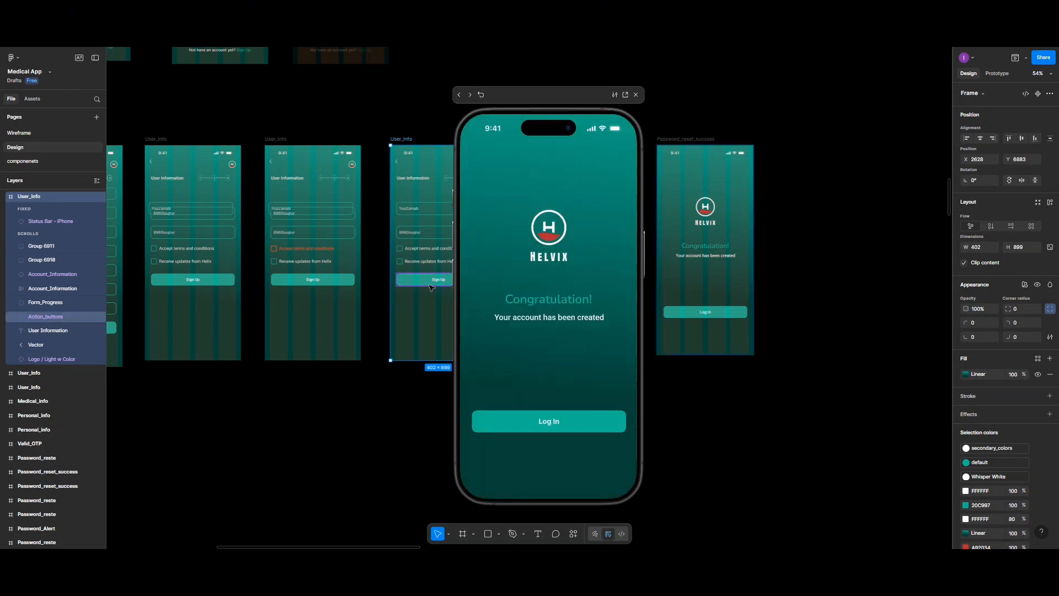
left_click(547, 424)
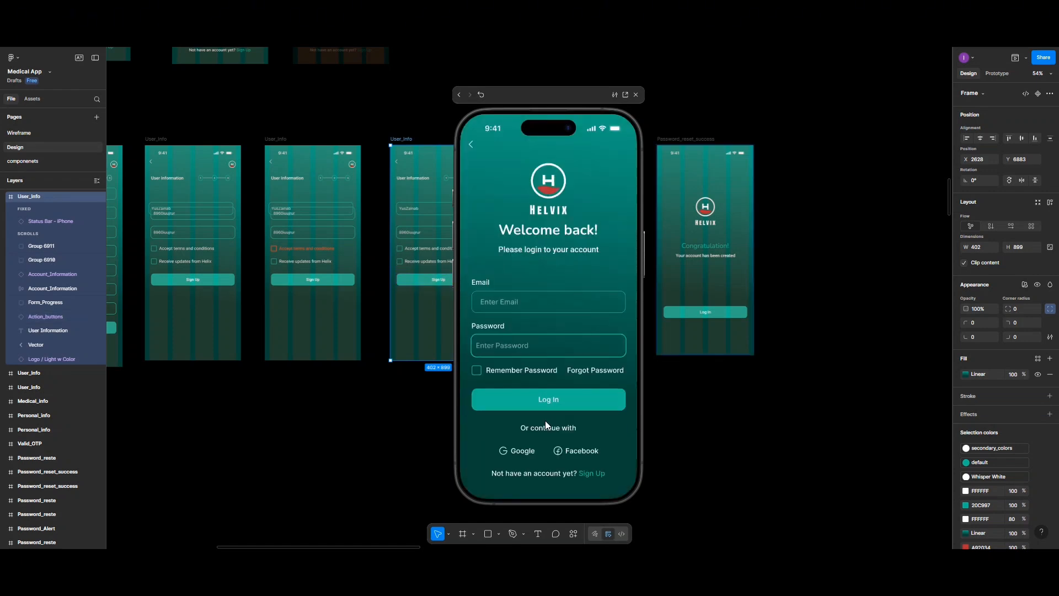
Step: Test the login flow in the preview through its empty-field and invalid-password states, and log in to the Home dashboard
left_click(503, 344)
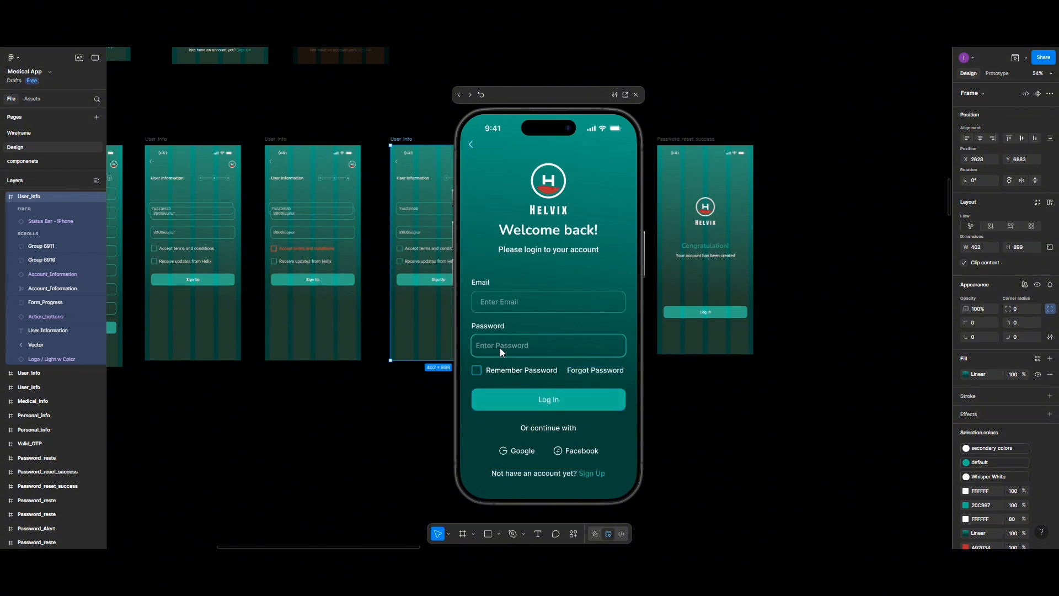
left_click(540, 400)
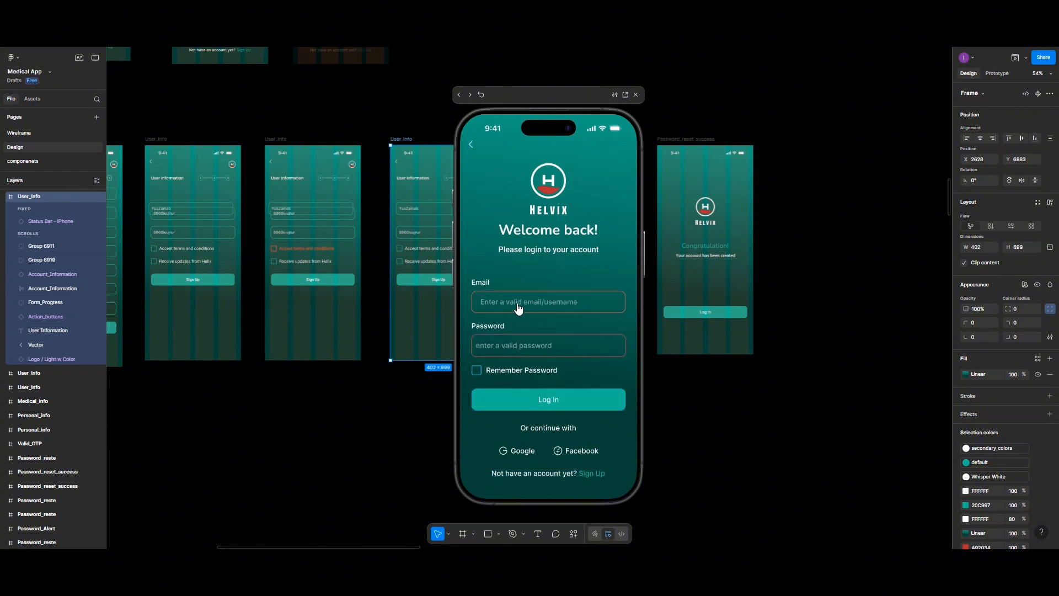
left_click(517, 308)
left_click(517, 399)
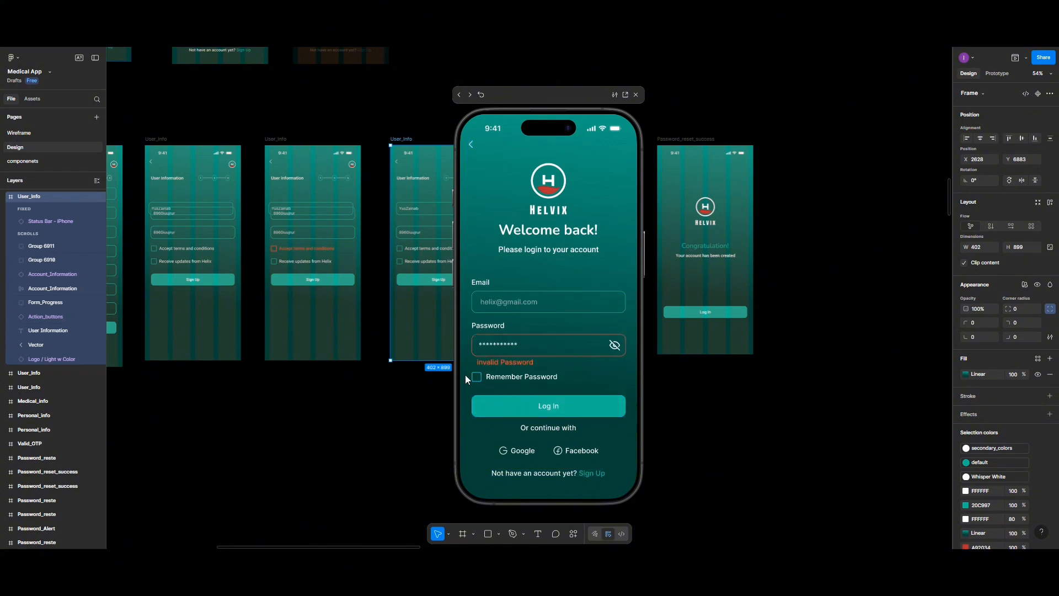
left_click(561, 343)
left_click(544, 403)
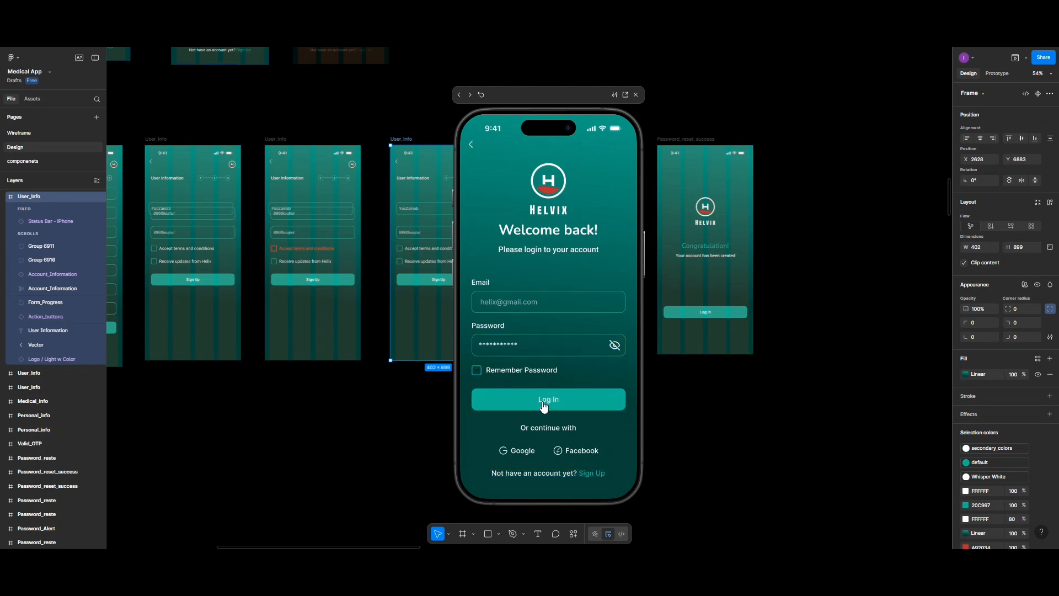
left_click(498, 398)
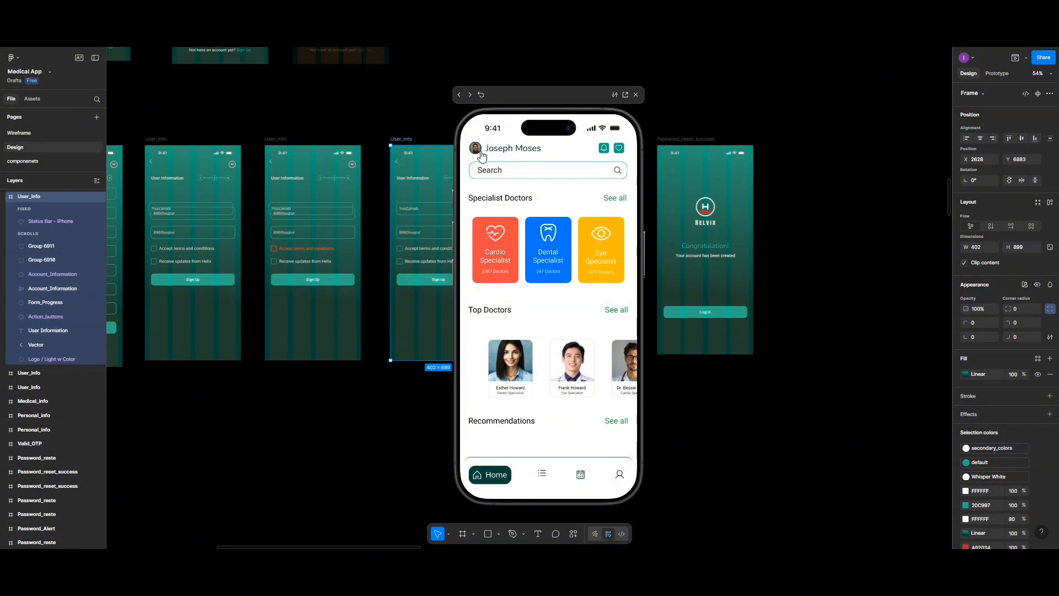
Step: Test the profile flow in the preview from Home, filling in the profile form and confirming it to reach Profile Settings
left_click(618, 475)
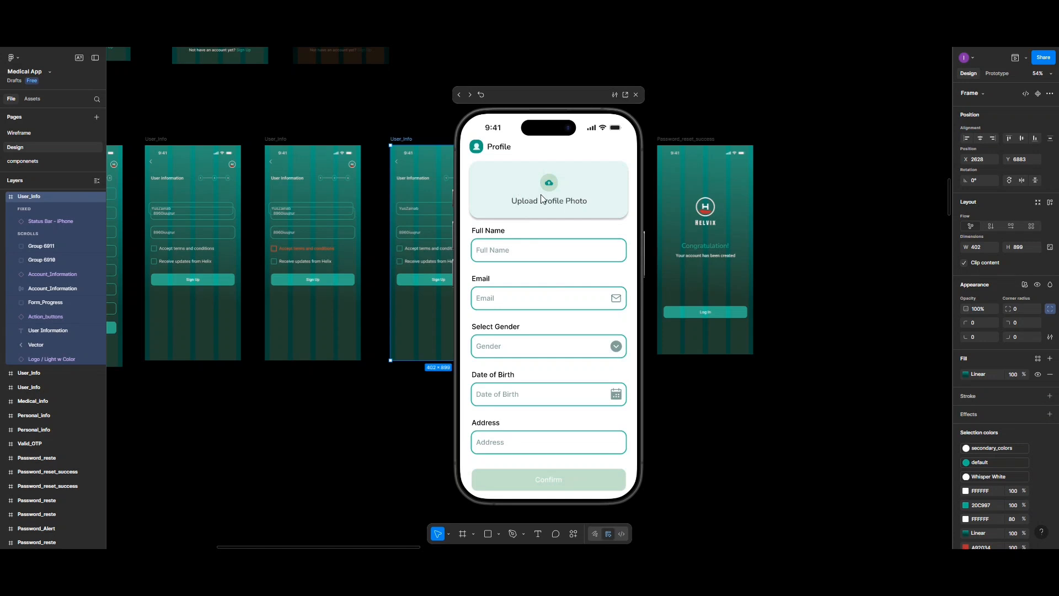
left_click(509, 254)
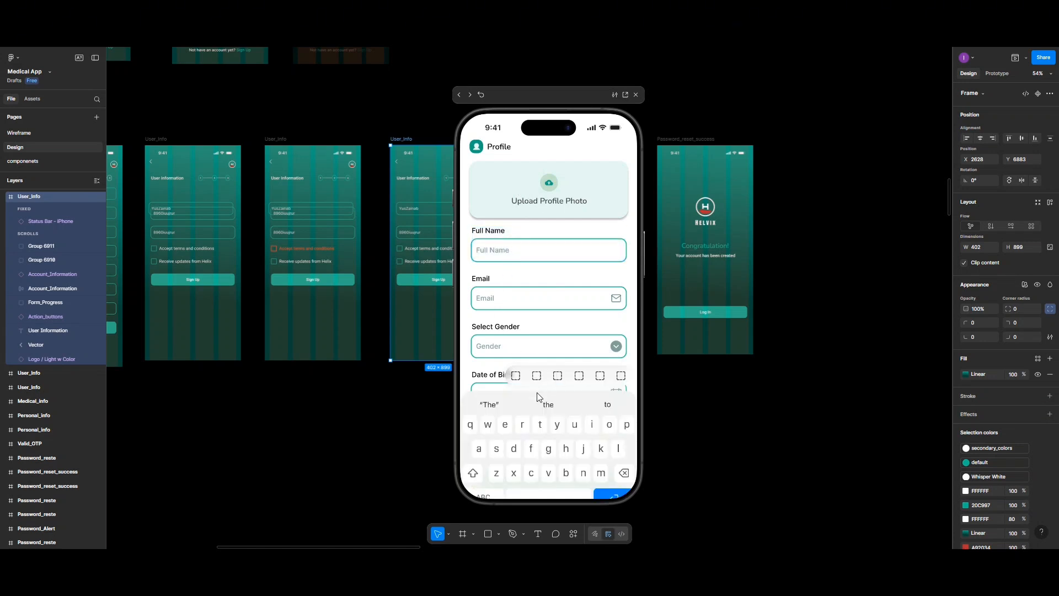
left_click(570, 454)
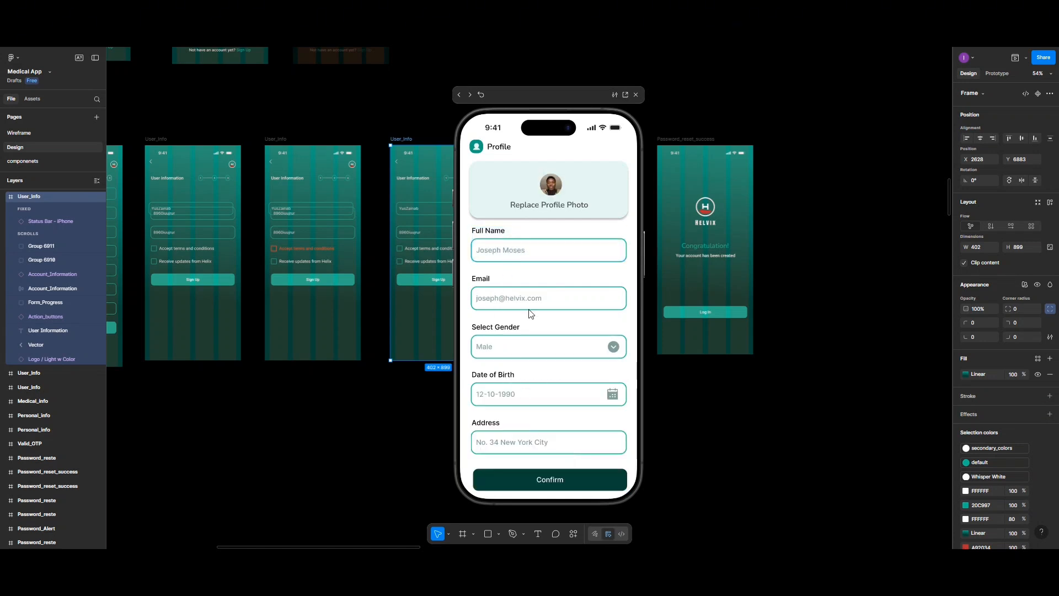
left_click(538, 481)
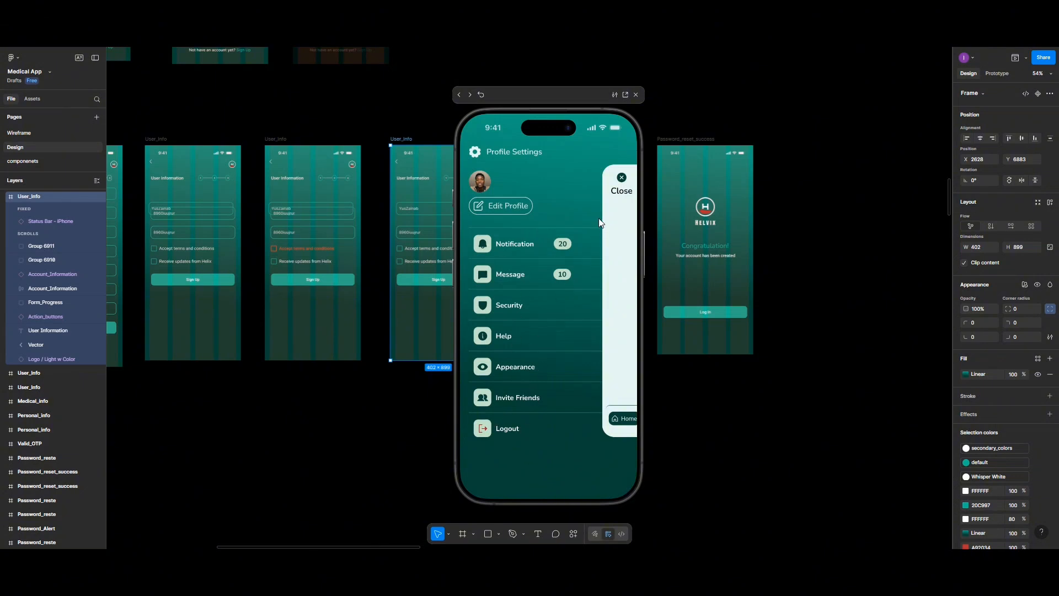
Step: Test the Help, Appearance and Invite Friends entries of Profile Settings in the preview, then close the preview
left_click(486, 338)
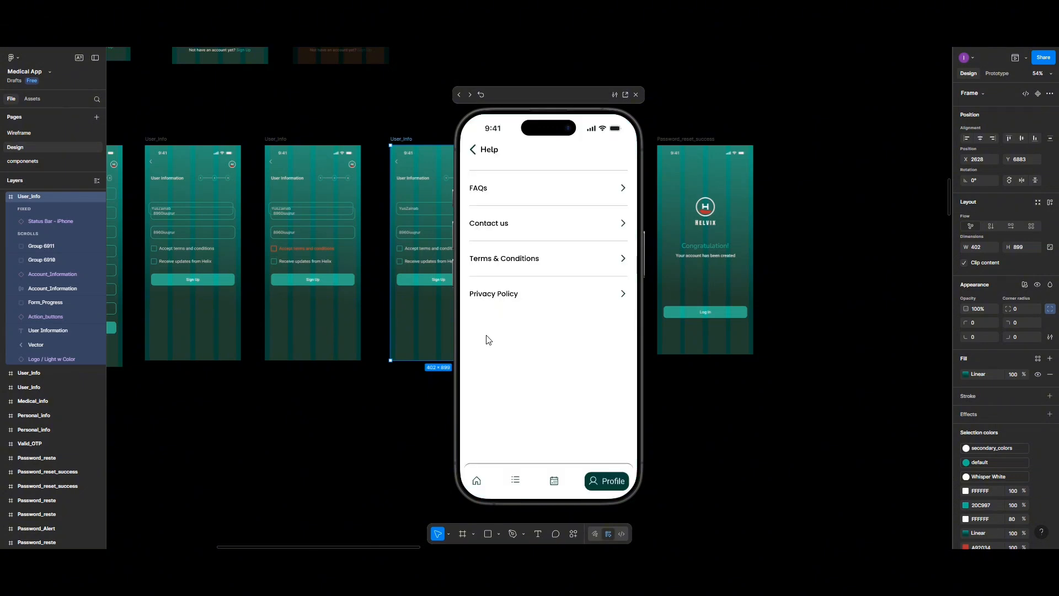
left_click(472, 151)
left_click(502, 370)
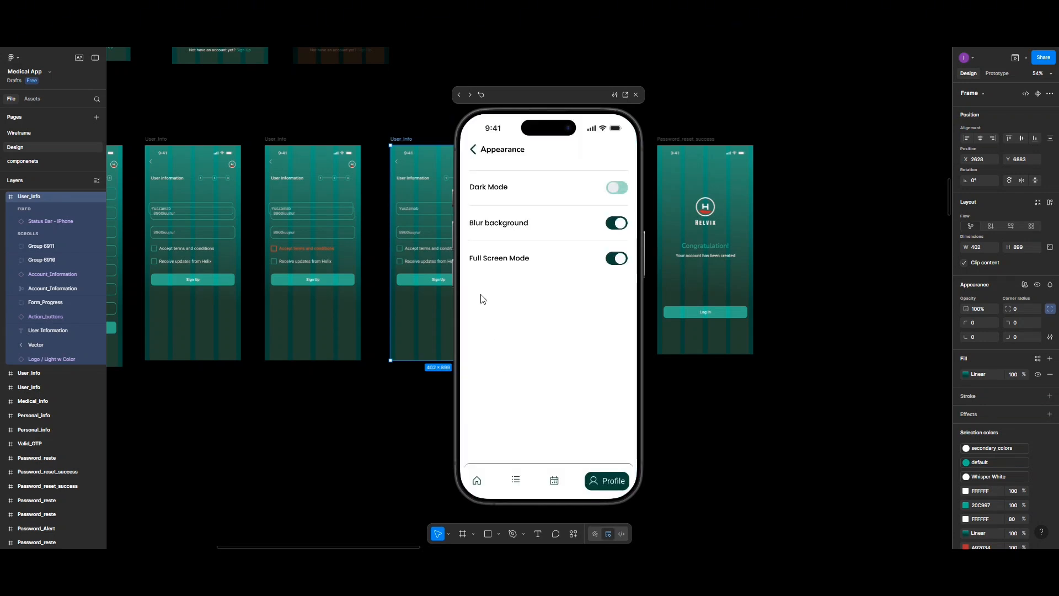
left_click(474, 150)
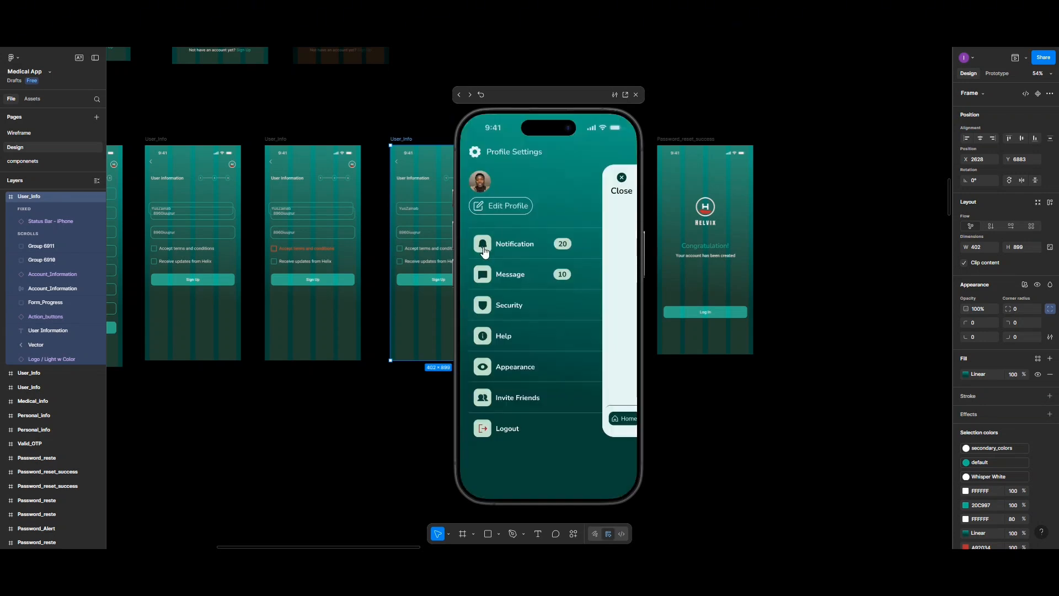
left_click(513, 403)
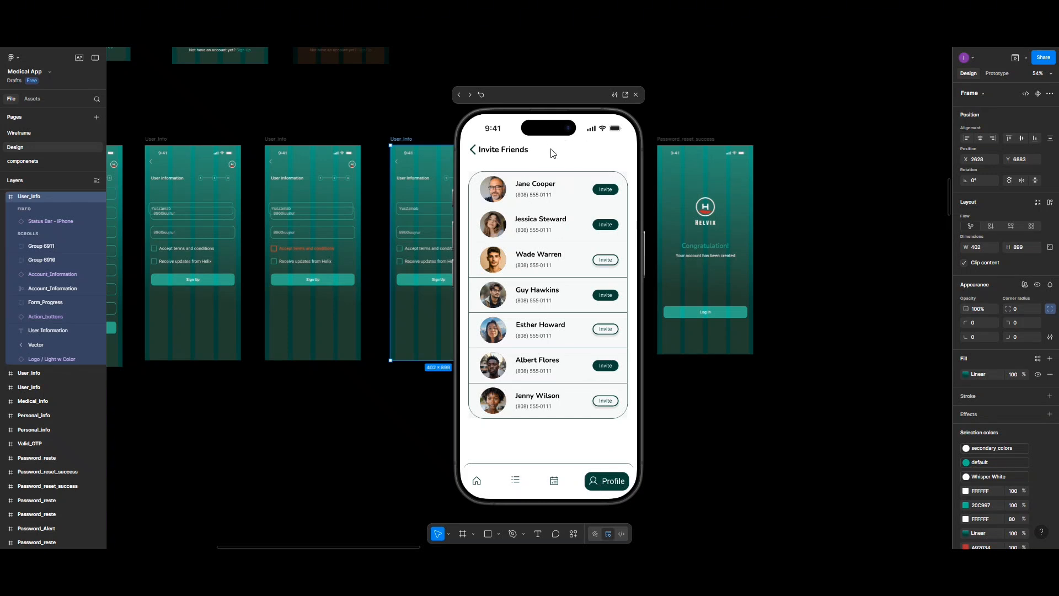
left_click(635, 94)
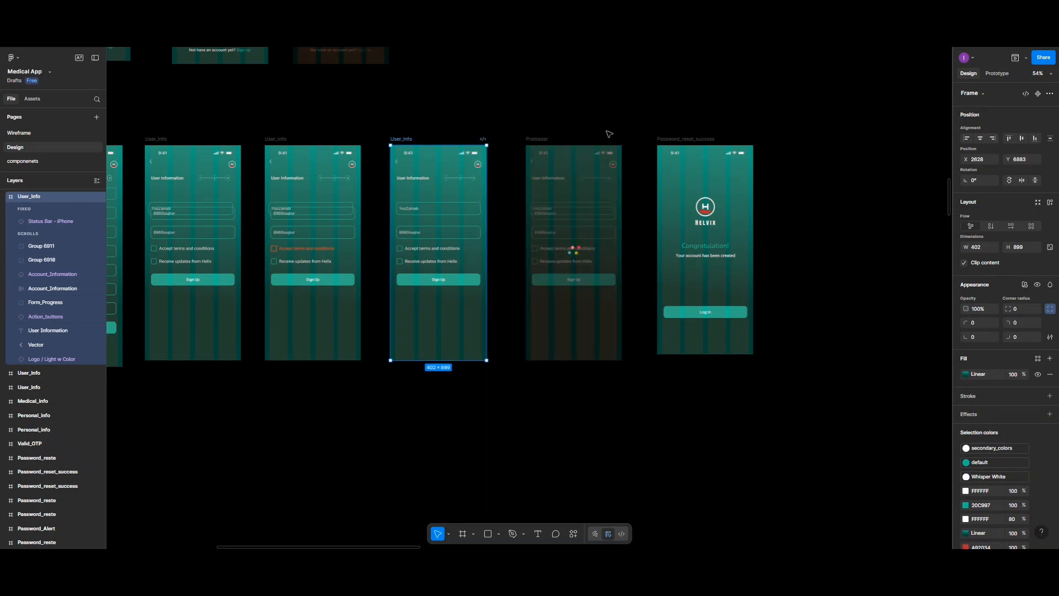
Step: Link the back arrow of the Invite Friends screen in the User Profile & Setting section to Profile_settings with an on-tap interaction
scroll(425, 391, "up", 5, "ctrl")
scroll(425, 391, "down", 5)
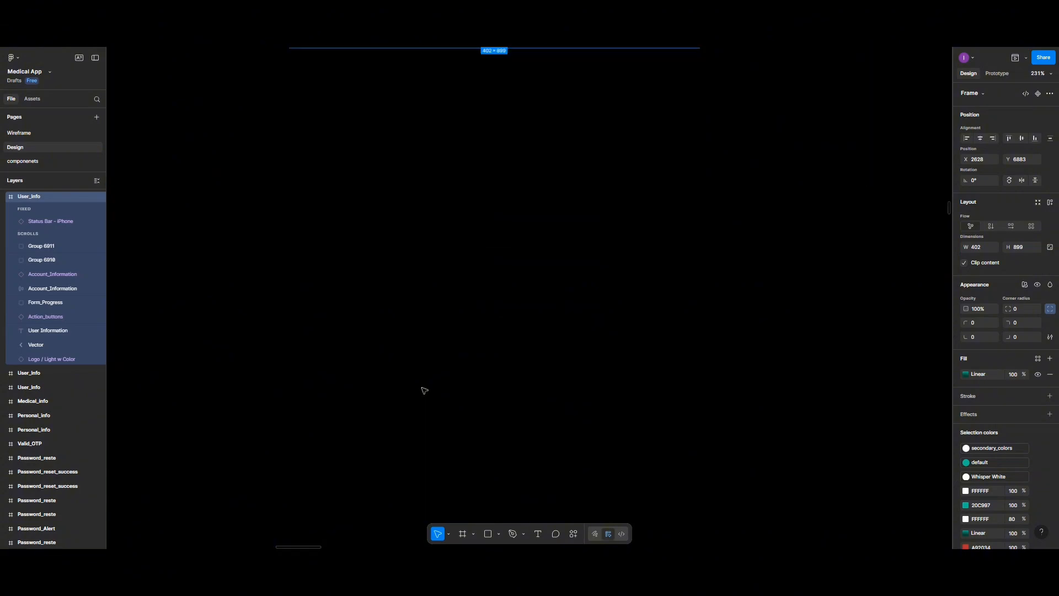
scroll(424, 391, "down", 5, "ctrl")
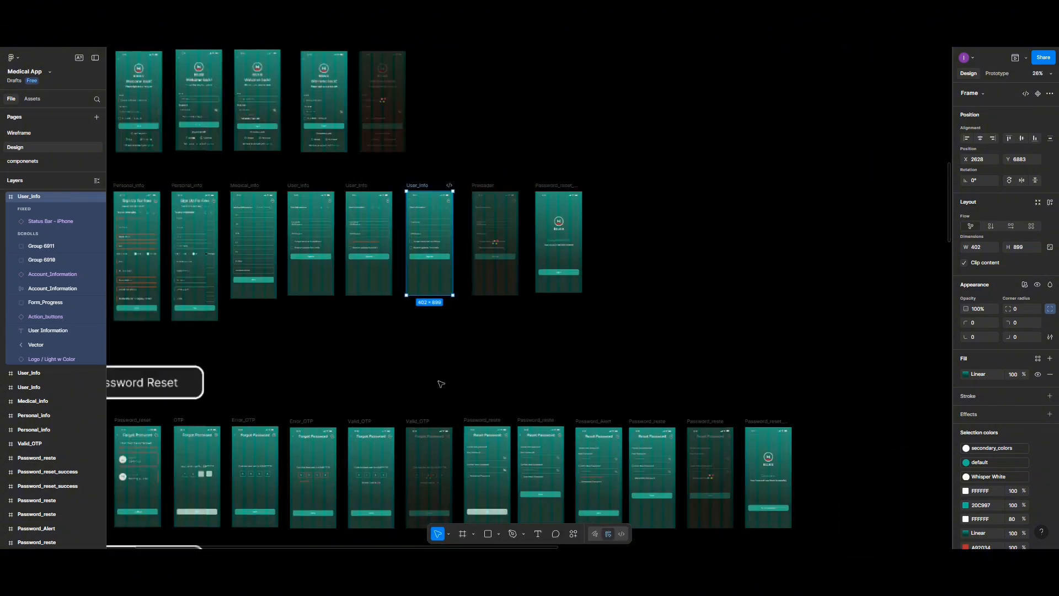
scroll(440, 384, "down", 2)
scroll(441, 384, "right", 5)
scroll(441, 384, "left", 6)
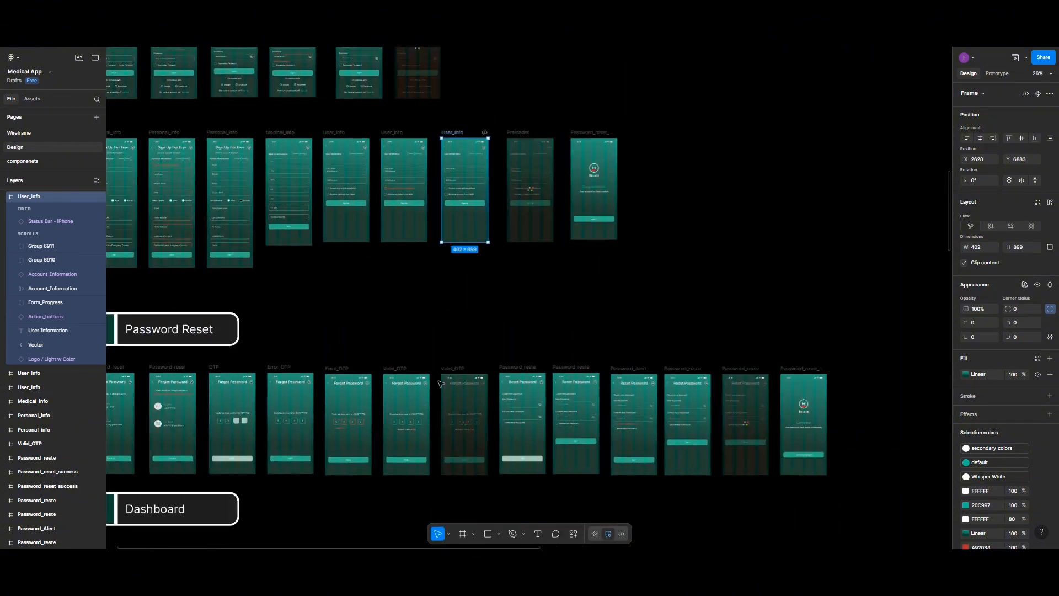
scroll(441, 384, "left", 3)
scroll(469, 389, "down", 10)
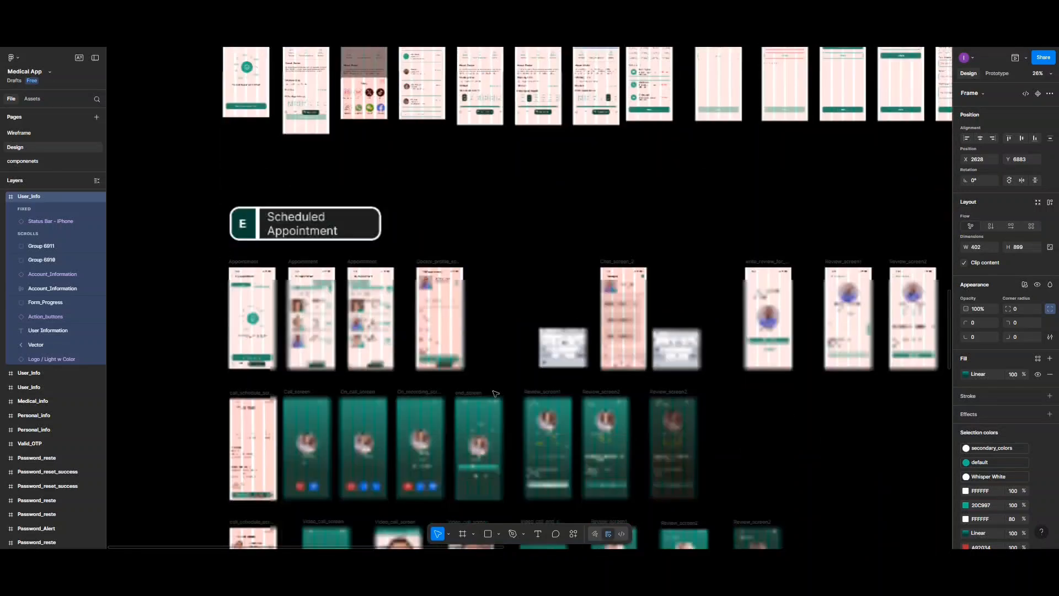
scroll(496, 393, "down", 15)
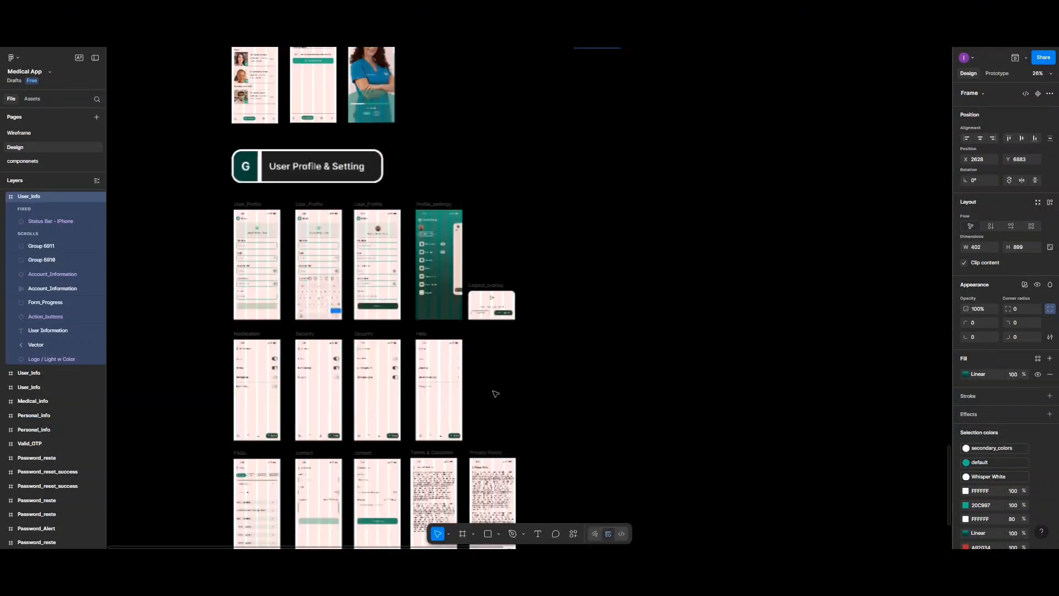
scroll(496, 394, "down", 7)
scroll(495, 393, "up", 3)
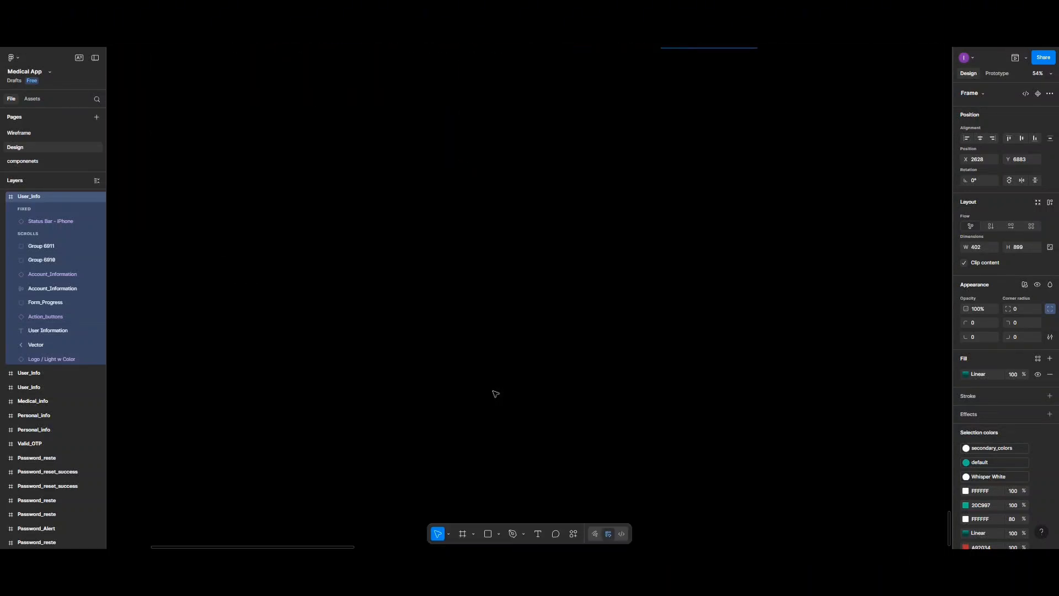
scroll(495, 394, "down", 3)
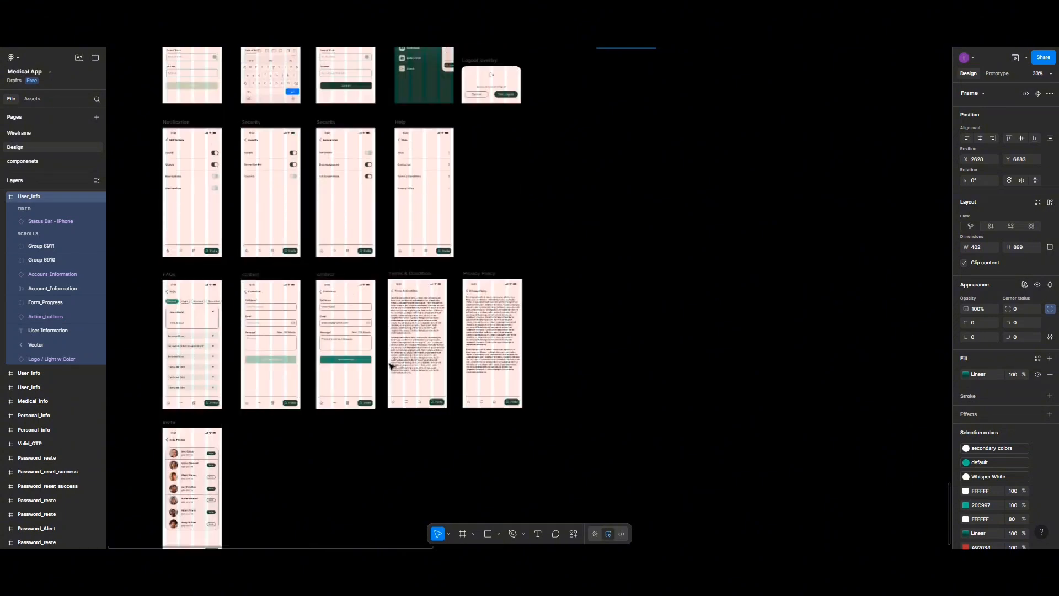
scroll(390, 365, "up", 4)
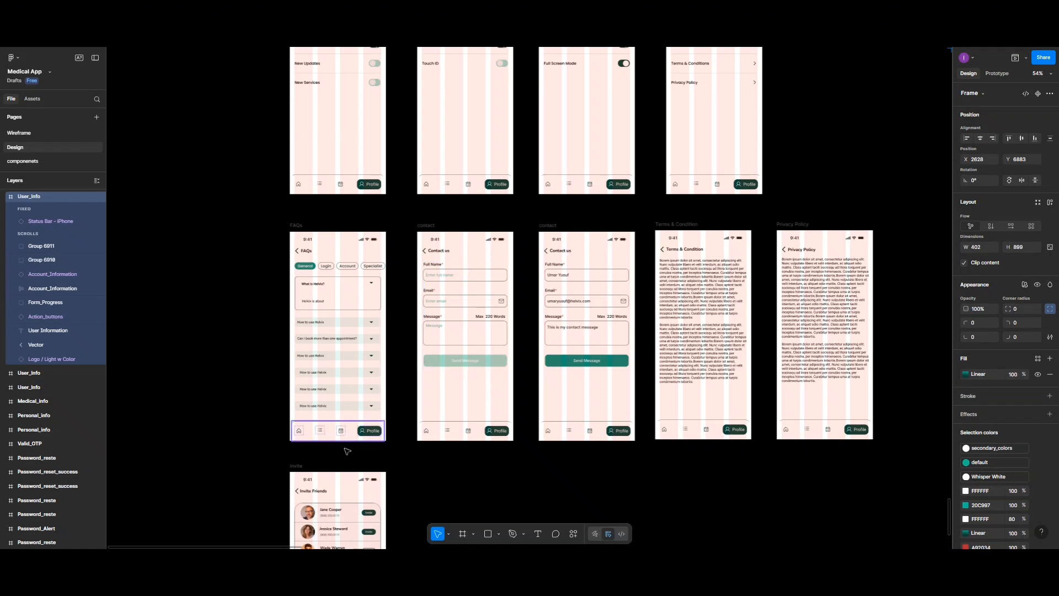
scroll(337, 453, "up", 5)
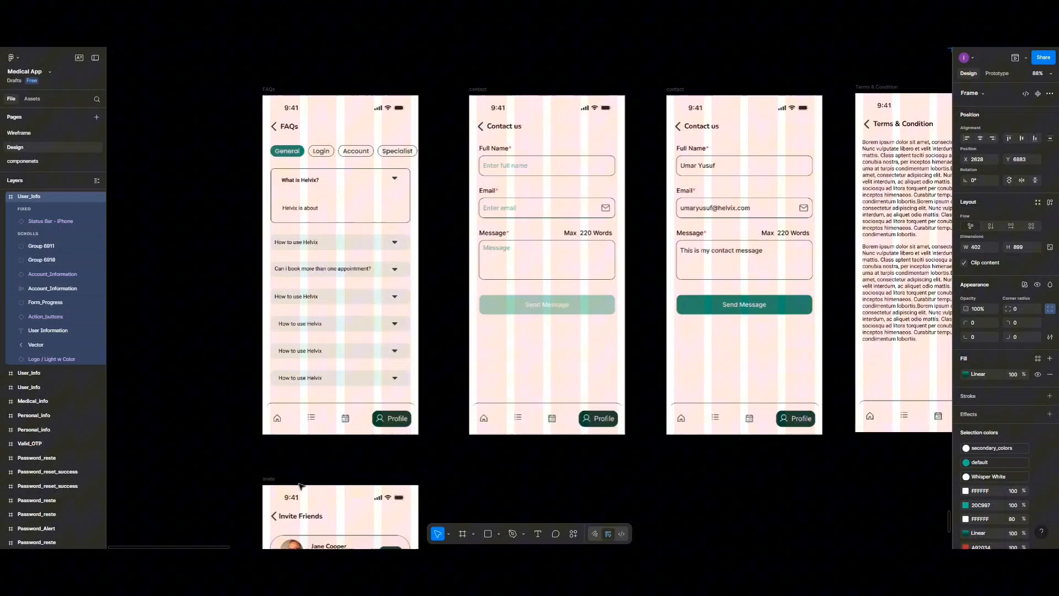
left_click(275, 514)
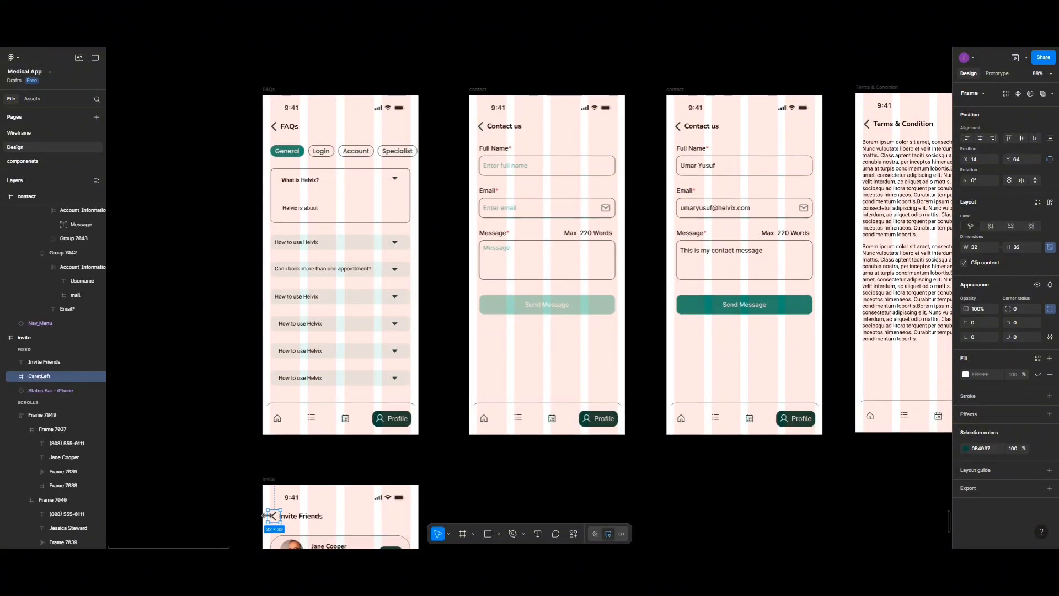
left_click(997, 73)
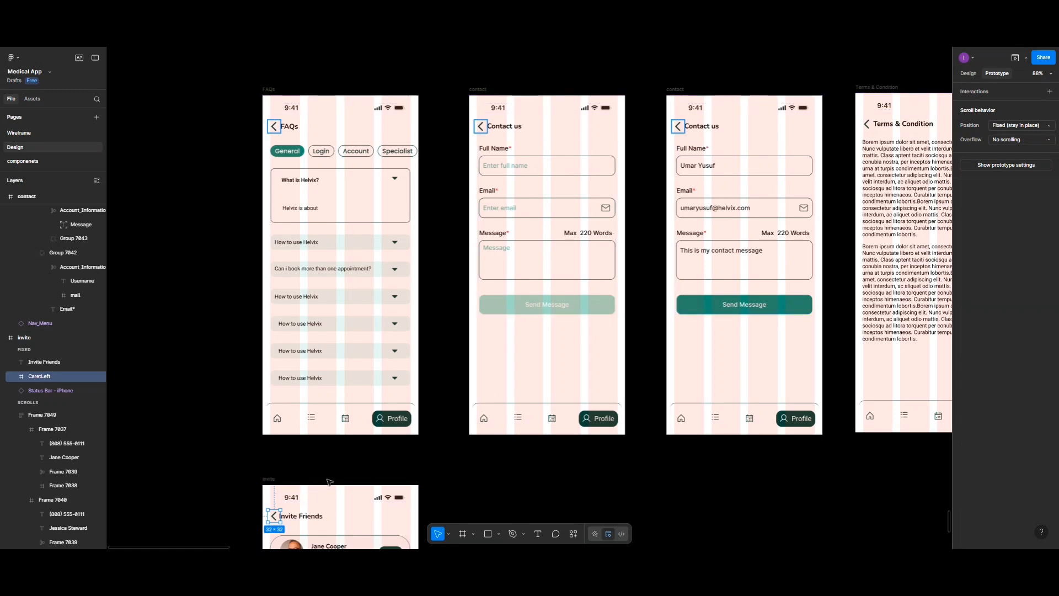
left_click_drag(269, 517, 687, 221)
scroll(758, 305, "up", 3)
scroll(757, 305, "down", 4)
scroll(759, 305, "down", 3)
scroll(759, 304, "left", 2)
scroll(759, 304, "right", 4)
scroll(762, 303, "up", 3)
scroll(762, 303, "right", 3)
scroll(771, 283, "up", 3)
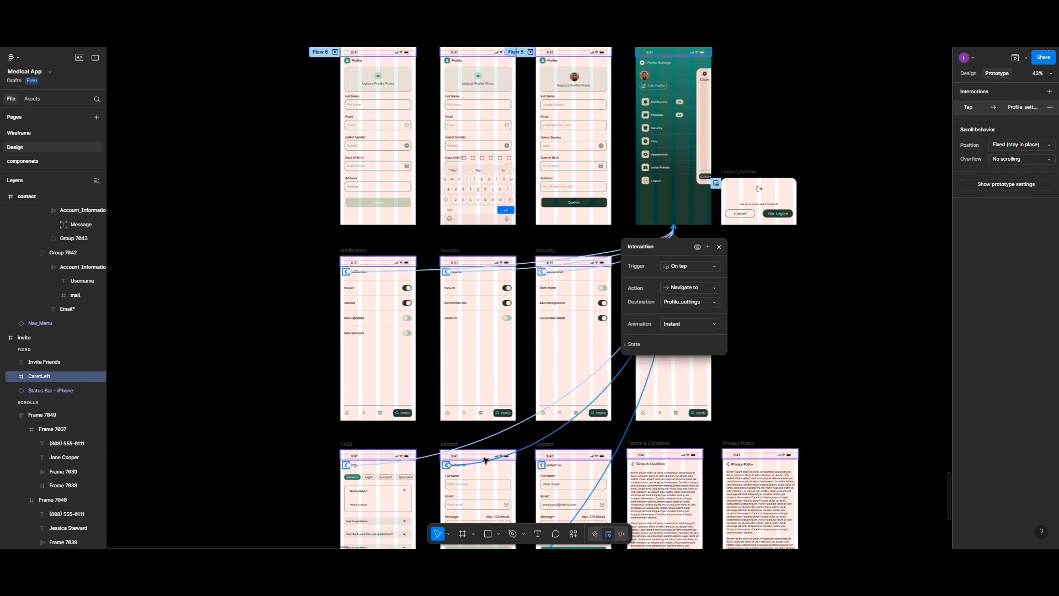
Step: Link the Home icon in the FAQs screen's navigation bar to the Home dashboard screen
scroll(484, 457, "up", 5)
scroll(474, 420, "down", 1)
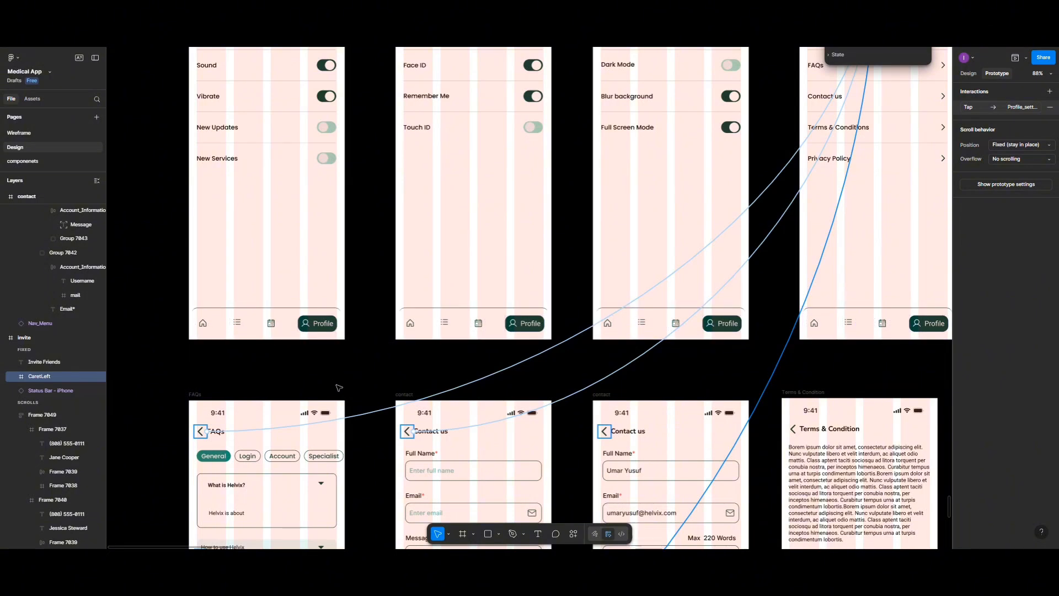
scroll(429, 378, "down", 7)
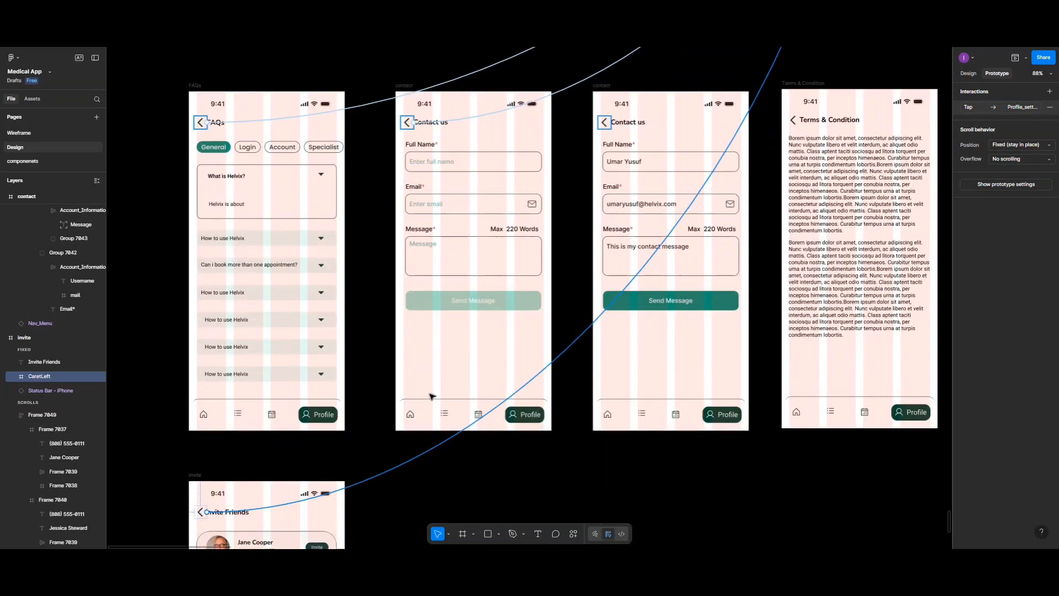
double_click(207, 416)
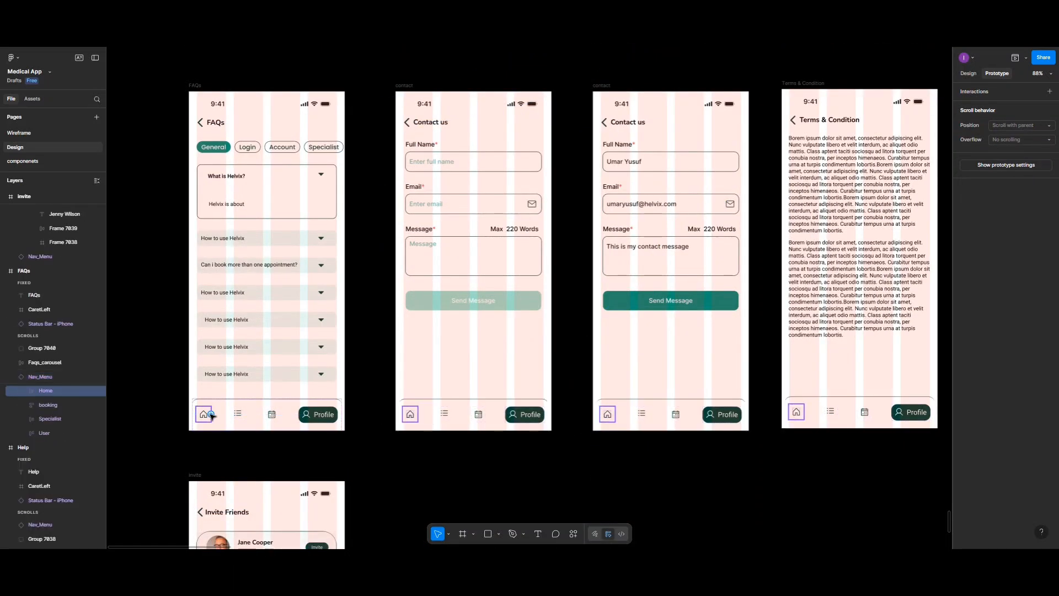
left_click_drag(210, 414, 272, 279)
scroll(359, 278, "up", 3)
scroll(359, 273, "up", 10)
scroll(362, 272, "up", 10)
scroll(362, 272, "up", 10)
scroll(361, 272, "up", 10)
scroll(361, 273, "up", 8)
scroll(361, 272, "up", 10)
scroll(361, 272, "up", 12)
scroll(362, 275, "up", 13)
scroll(361, 274, "up", 13)
scroll(361, 274, "up", 6)
scroll(362, 274, "up", 12)
scroll(360, 272, "up", 6)
key("Escape")
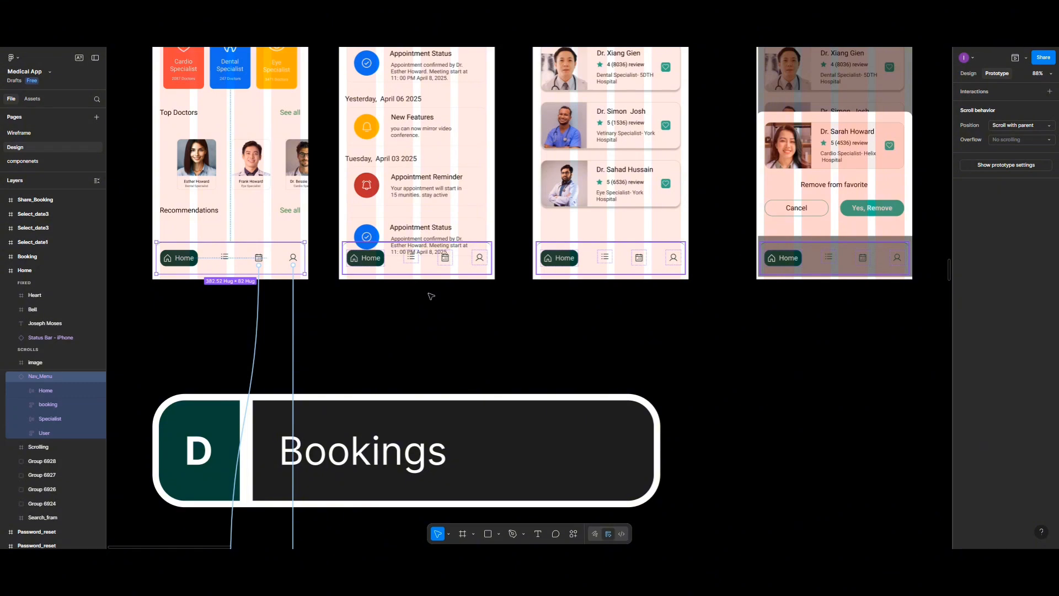
Step: Link the Home icon in the navigation bar of the doctor-details Booking screen to the Home screen on tap
scroll(428, 315, "down", 10)
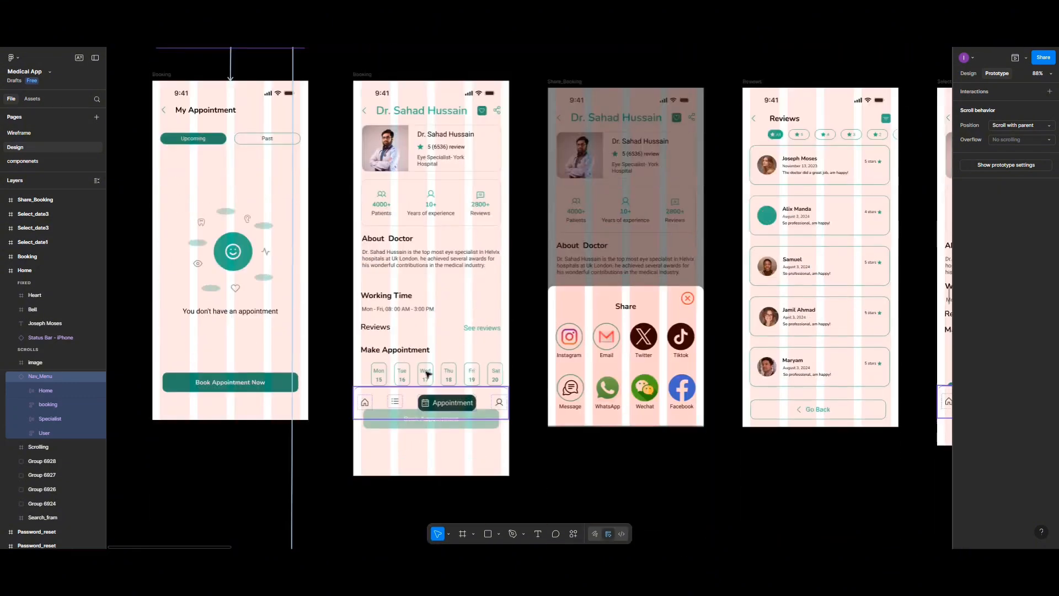
left_click(363, 359)
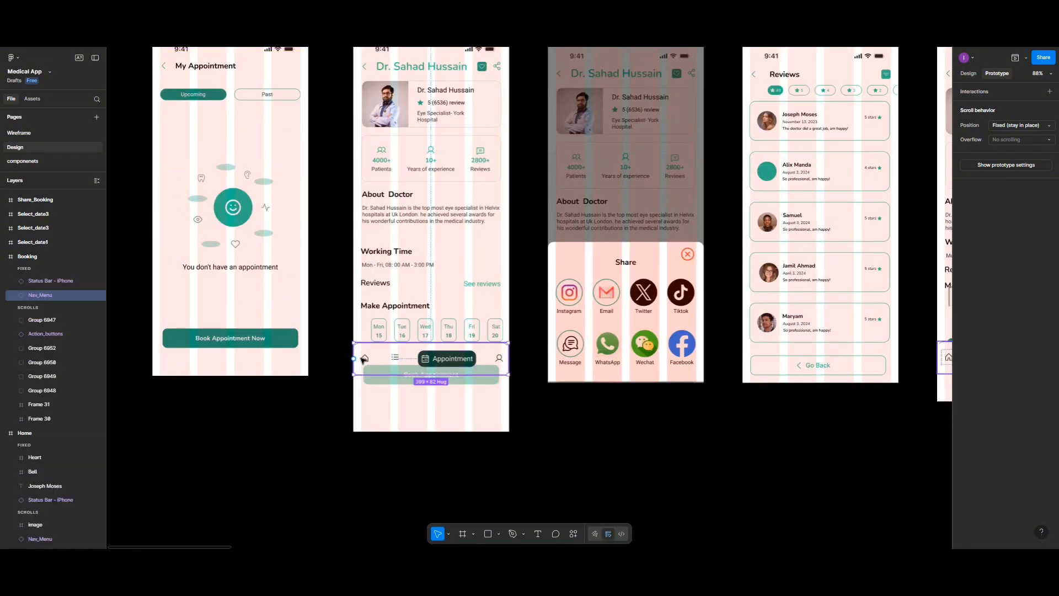
left_click(364, 359)
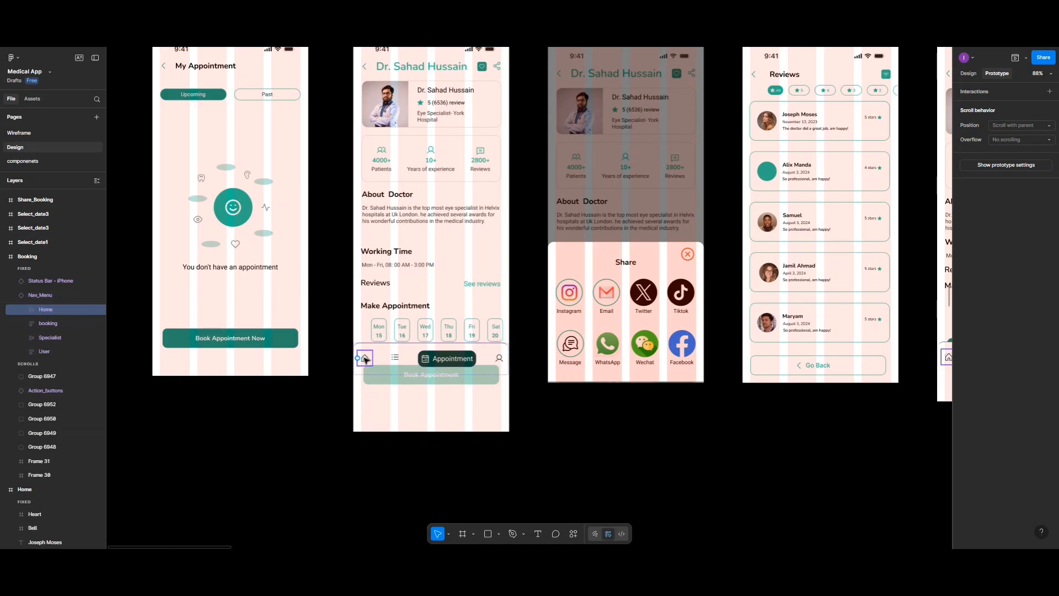
scroll(406, 293, "up", 10)
left_click_drag(406, 294, 237, 207)
scroll(493, 434, "down", 9)
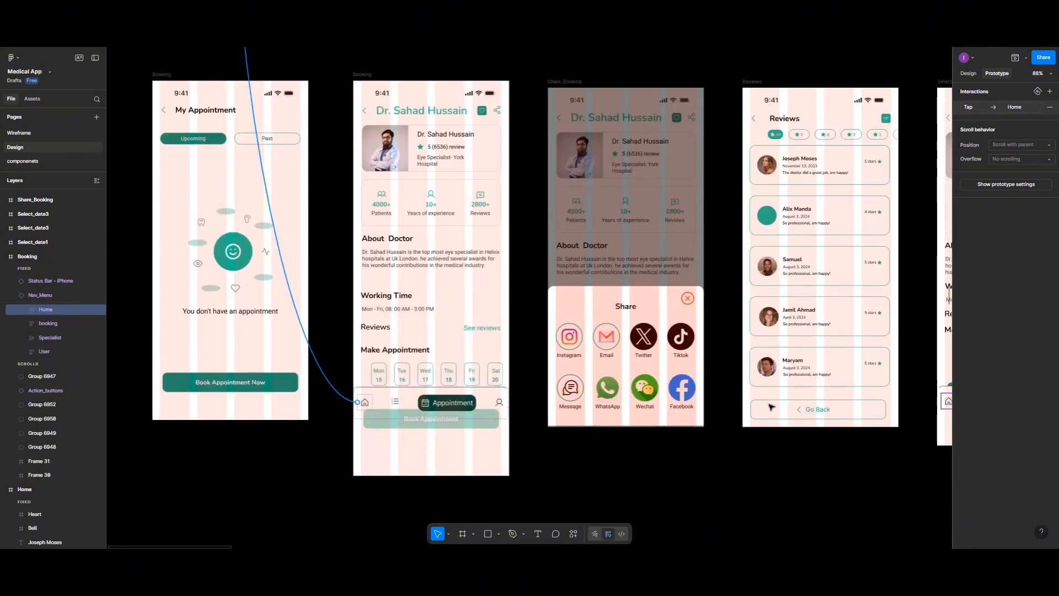
Step: Link the Home icon in the navigation bar of the Select_date1 screen to the Home screen on tap
scroll(764, 454, "right", 2)
scroll(764, 454, "right", 10)
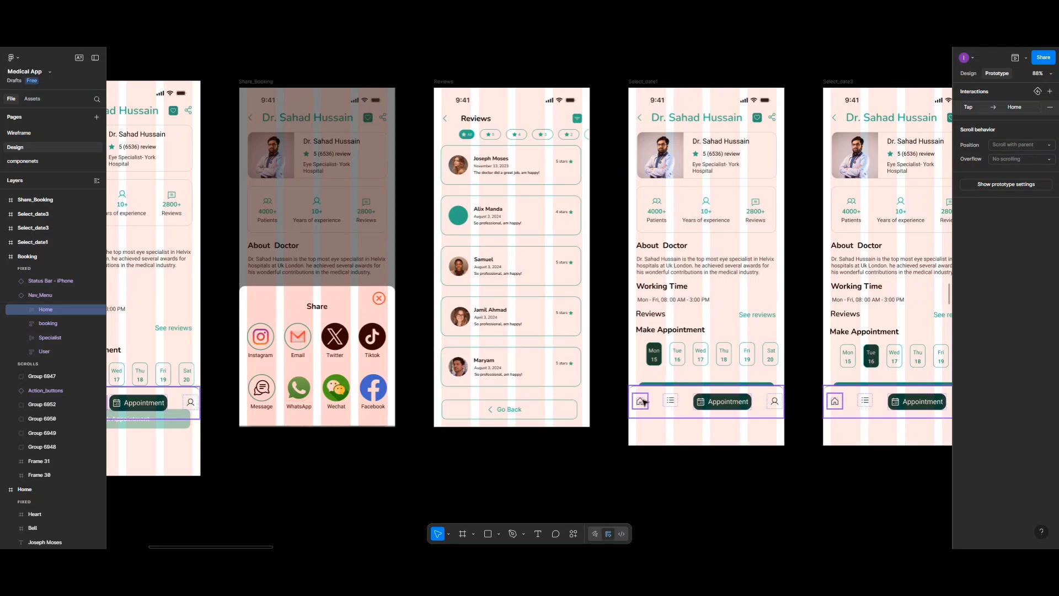
left_click(643, 401)
left_click(641, 401)
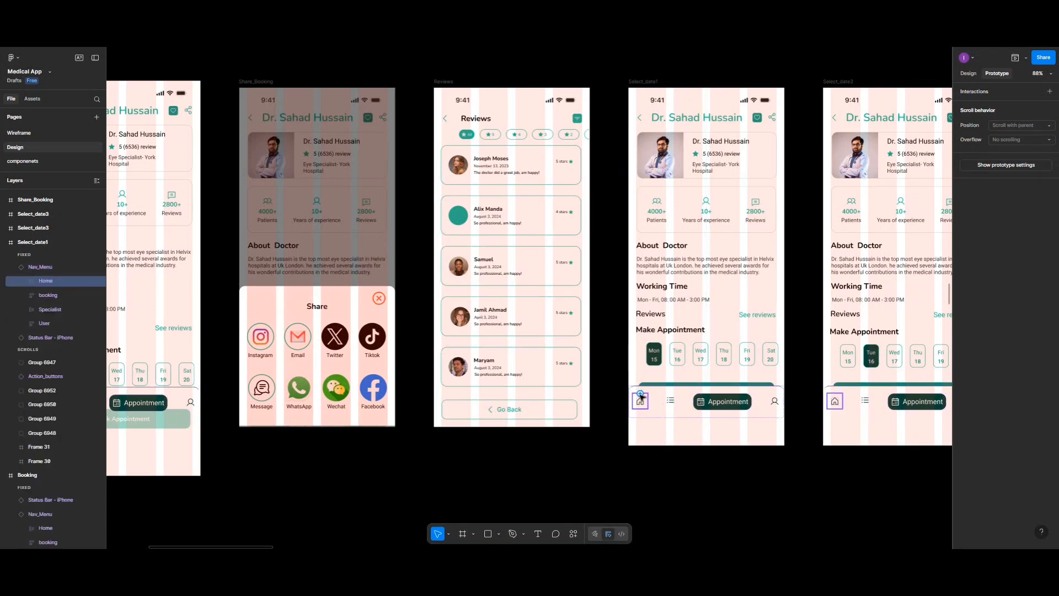
left_click_drag(634, 401, 172, 233)
scroll(598, 302, "up", 6)
scroll(414, 300, "up", 1)
scroll(215, 213, "up", 2)
scroll(205, 215, "left", 1)
scroll(205, 215, "down", 2)
scroll(205, 215, "up", 2)
scroll(204, 215, "left", 1)
scroll(205, 215, "right", 2)
scroll(169, 234, "left", 2)
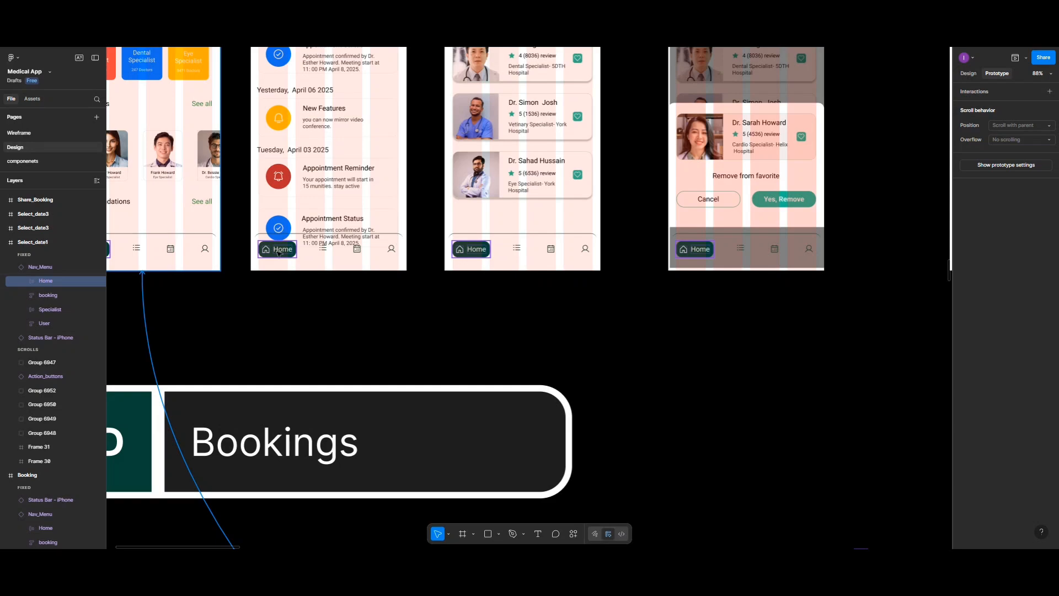
scroll(691, 339, "down", 5)
scroll(691, 339, "down", 8)
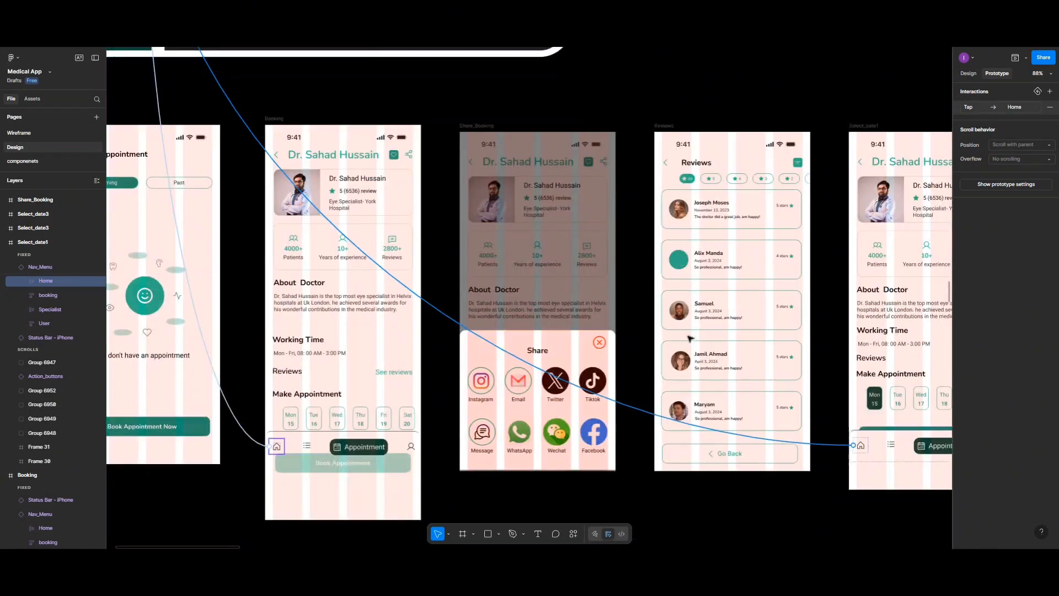
scroll(690, 339, "left", 2)
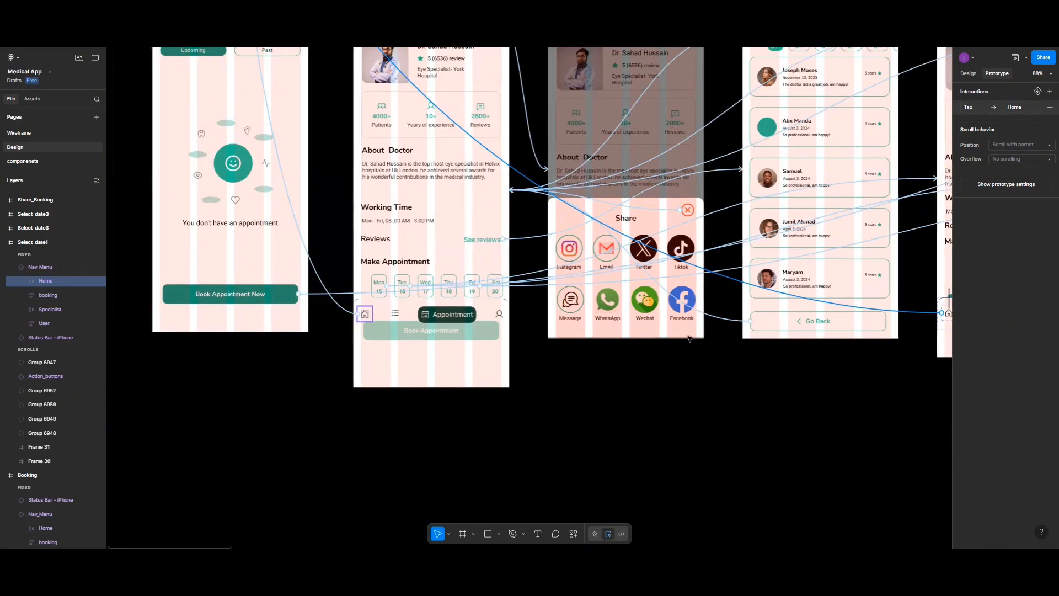
scroll(689, 339, "right", 6)
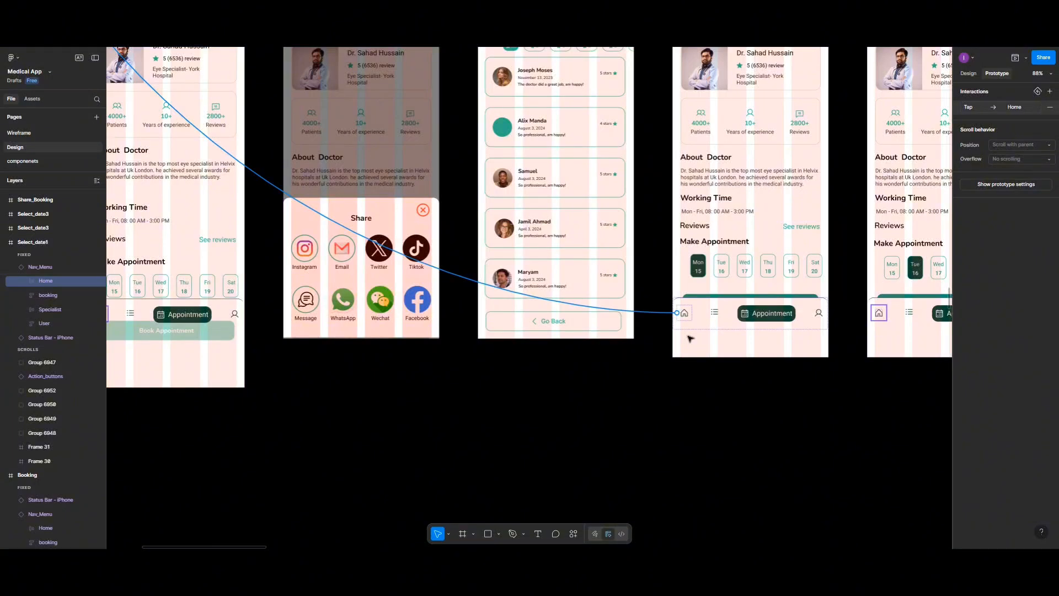
Step: Close the open interaction settings and select the list icon in the Home screen's navigation bar for linking
scroll(586, 389, "down", 2)
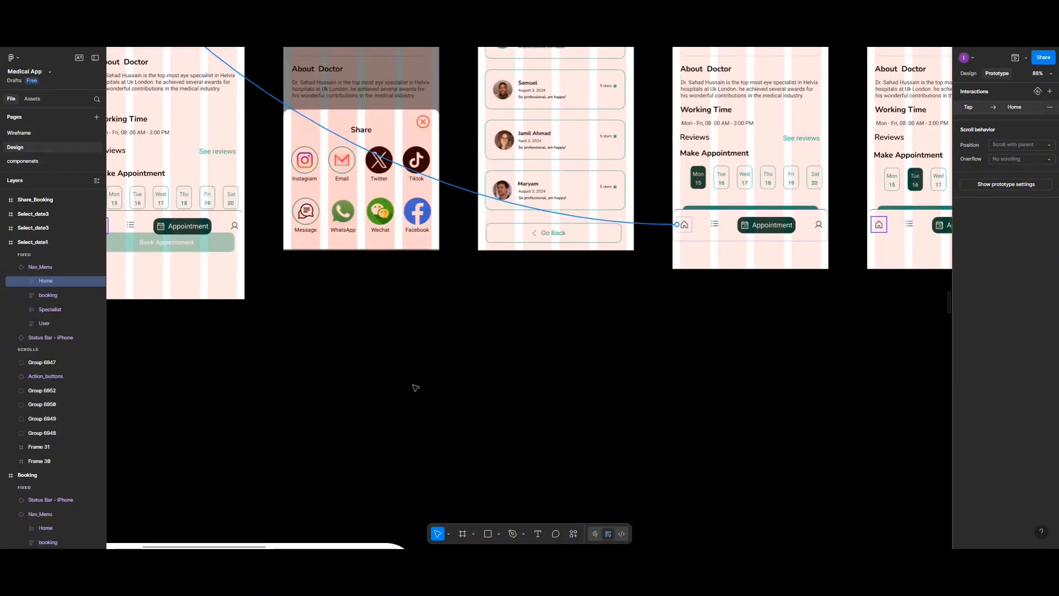
scroll(415, 387, "down", 1)
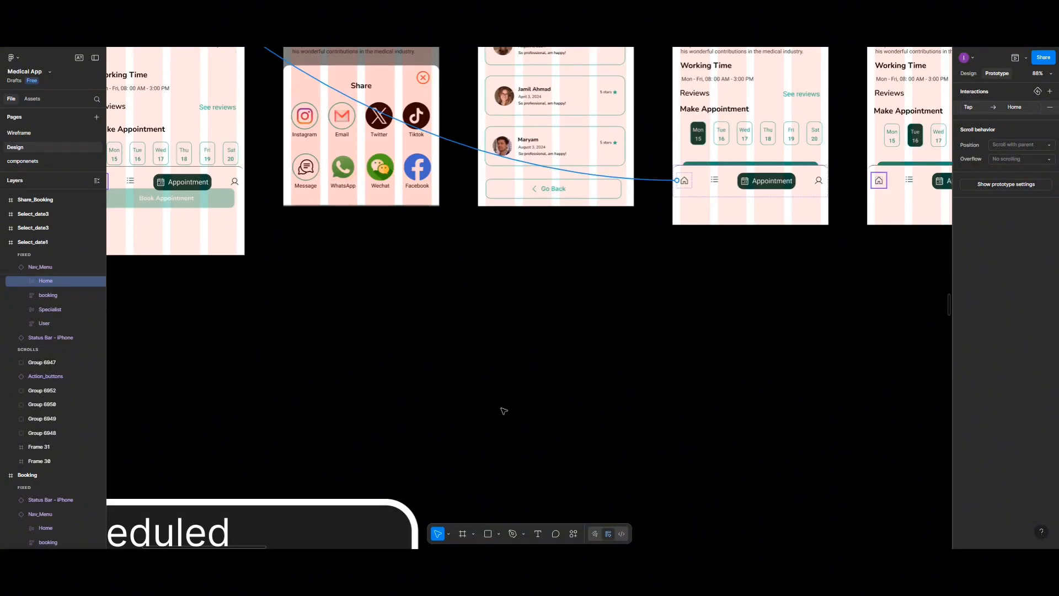
scroll(504, 411, "up", 2)
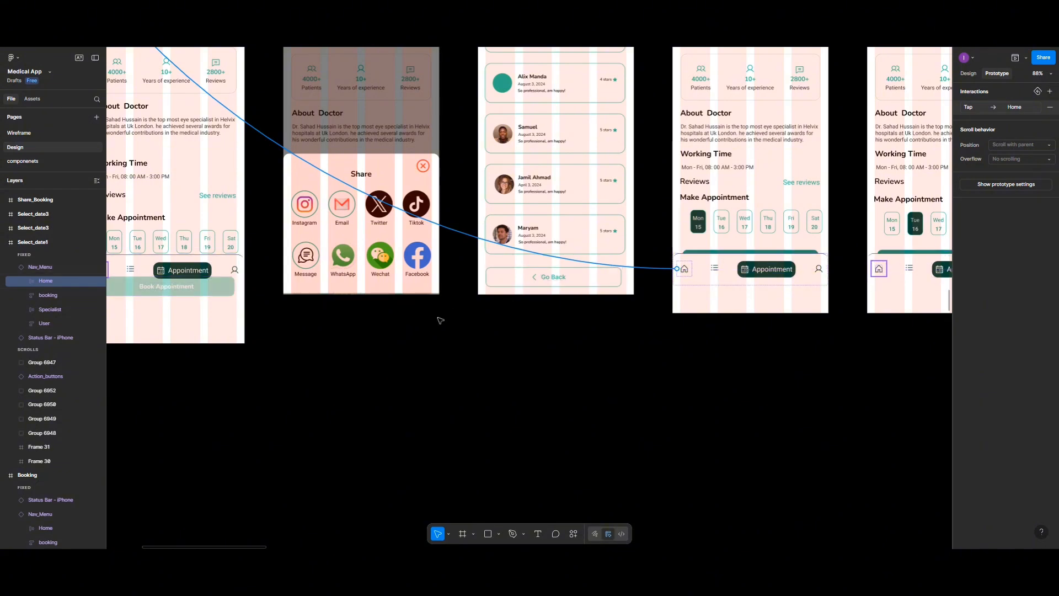
scroll(386, 312, "down", 2)
scroll(367, 307, "up", 4)
scroll(367, 307, "up", 3)
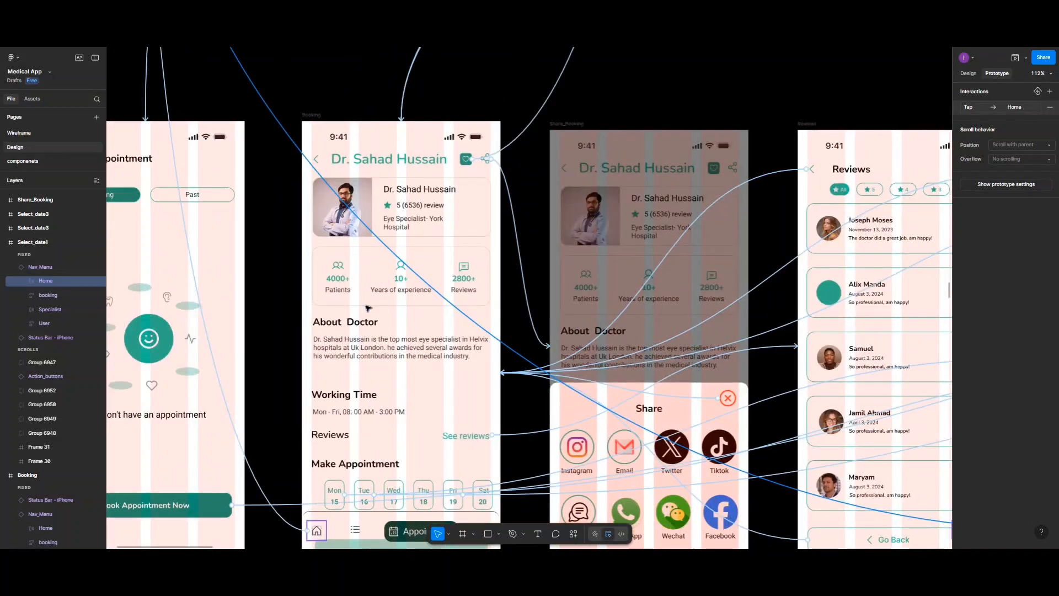
scroll(366, 308, "up", 5)
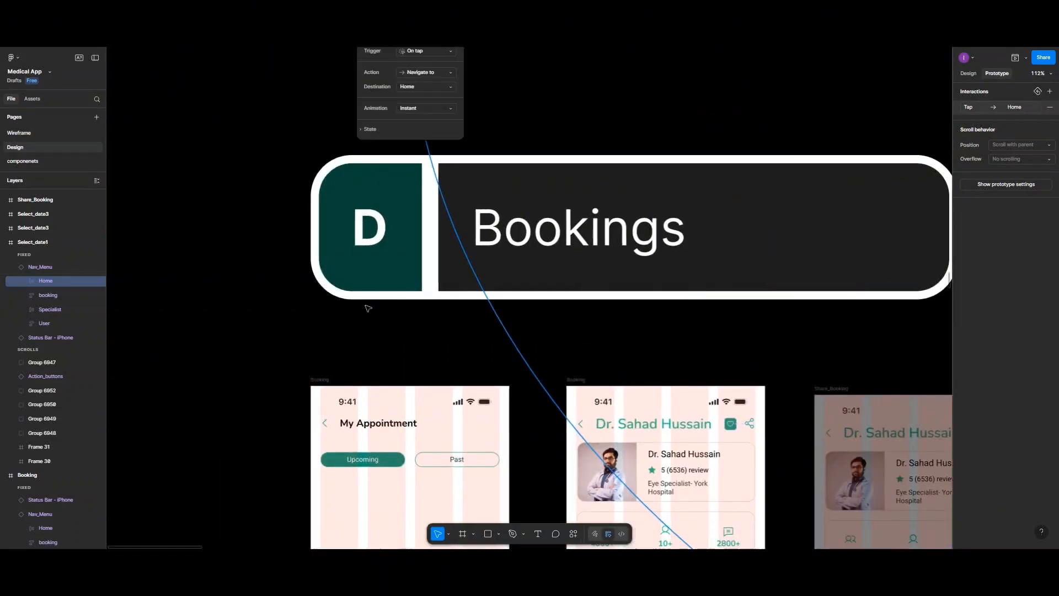
scroll(368, 308, "up", 5)
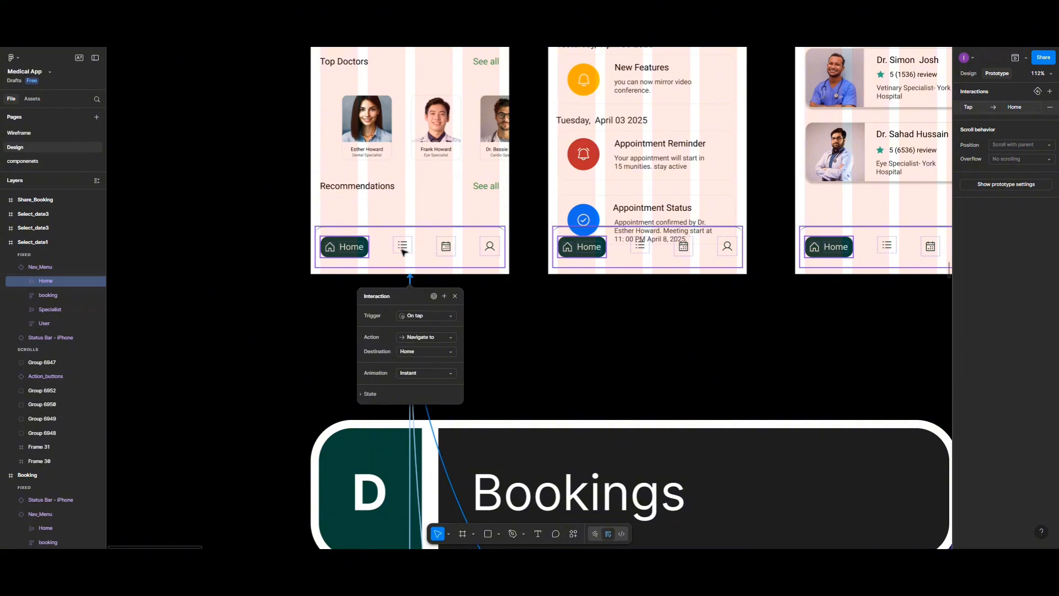
key("Escape")
left_click(403, 251)
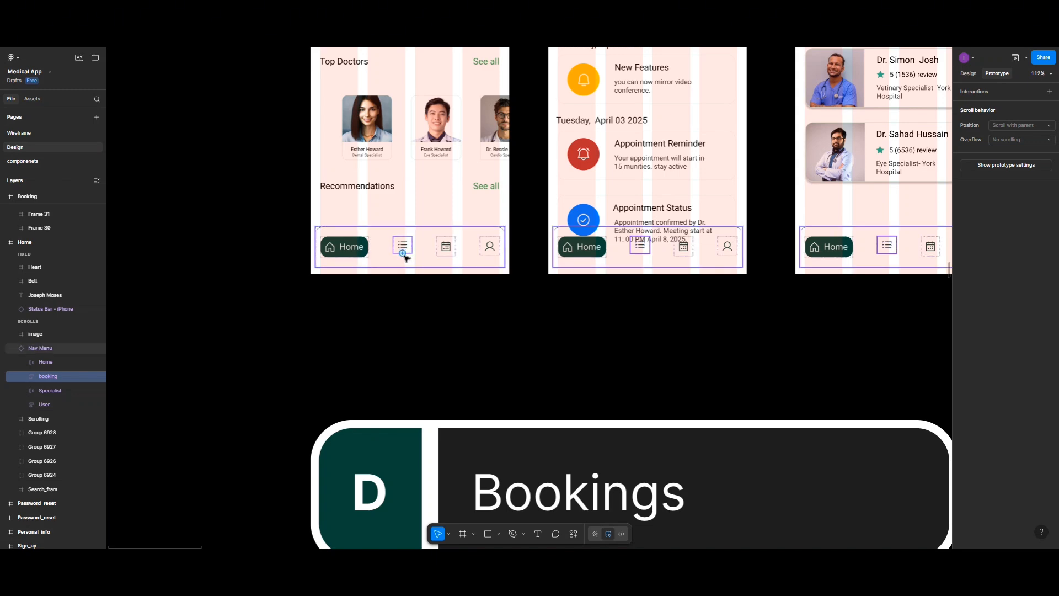
mouse_move(406, 255)
left_mouse_down()
mouse_move(433, 320)
mouse_move(446, 308)
mouse_move(399, 243)
left_mouse_up()
Step: Examine the Chat_history1 screen in the History section, from its header and call-type tabs to the navigation bar
scroll(432, 318, "down", 3)
scroll(432, 315, "down", 8)
scroll(438, 313, "down", 3)
scroll(440, 314, "down", 15)
scroll(442, 313, "down", 3)
scroll(442, 313, "down", 15)
scroll(443, 309, "down", 10)
scroll(446, 311, "down", 13)
scroll(530, 269, "down", 3)
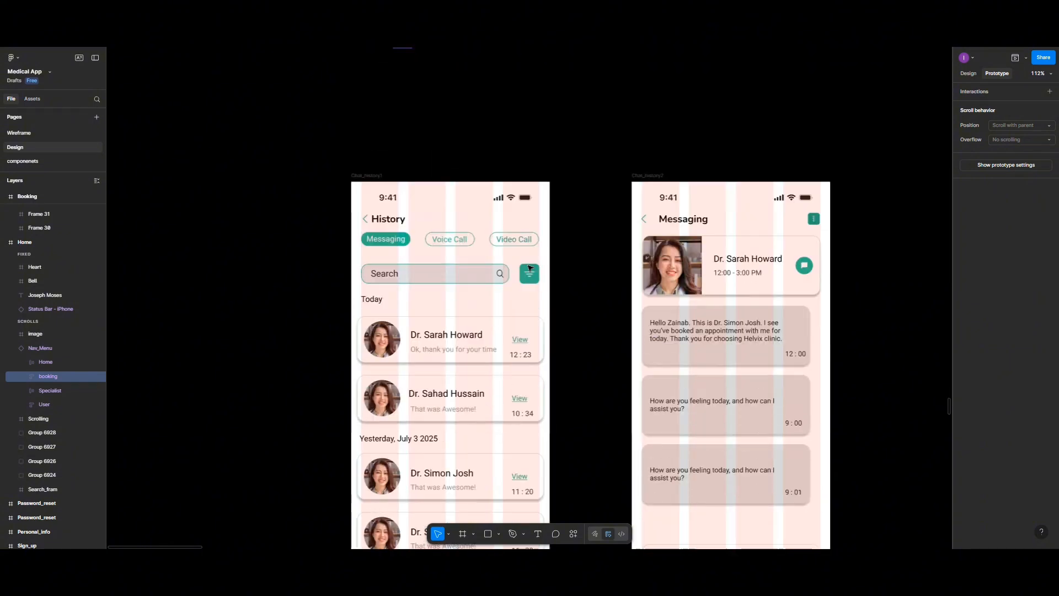
scroll(530, 269, "down", 4)
scroll(524, 293, "down", 1)
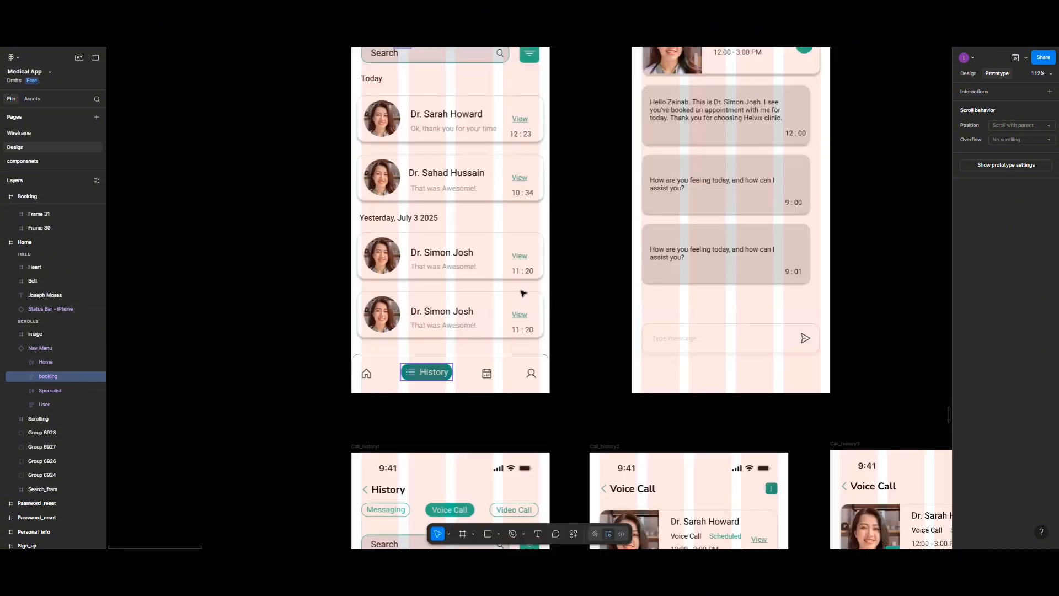
scroll(524, 293, "down", 1)
scroll(519, 297, "up", 2)
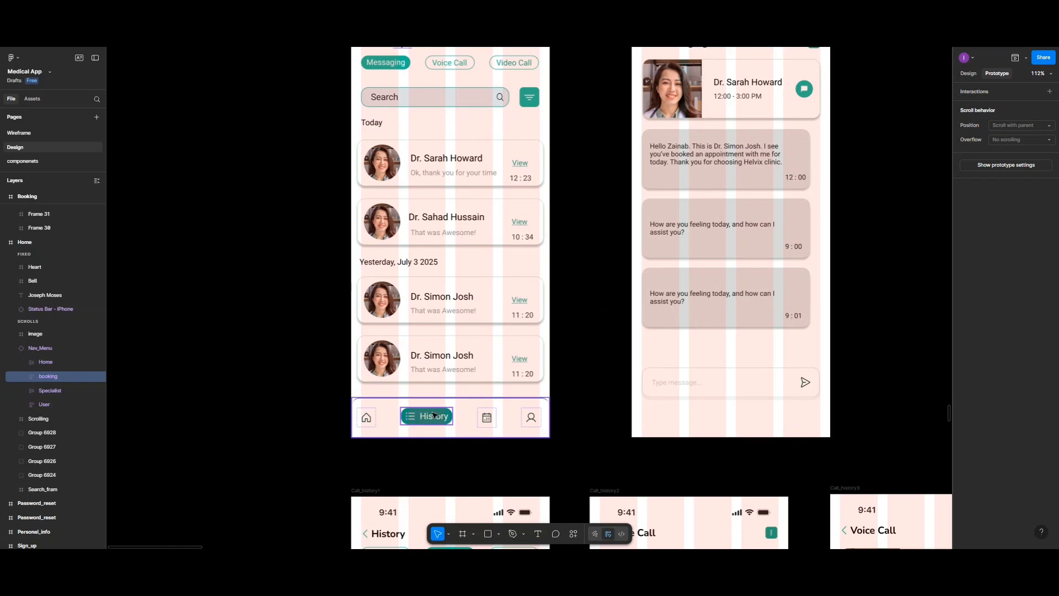
scroll(433, 415, "down", 7)
scroll(434, 415, "up", 6)
scroll(435, 415, "down", 3)
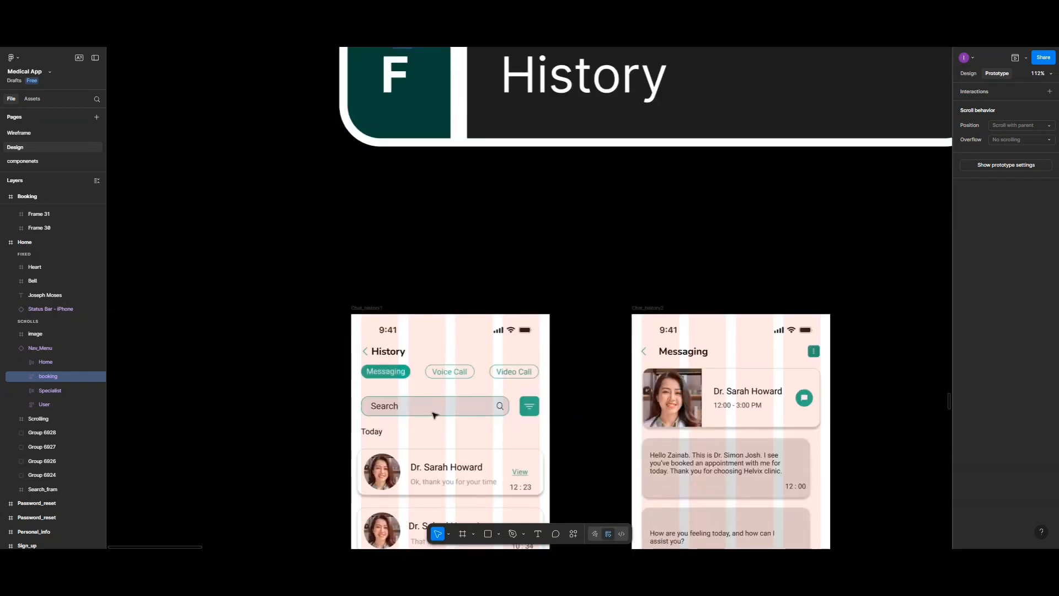
scroll(433, 415, "down", 3)
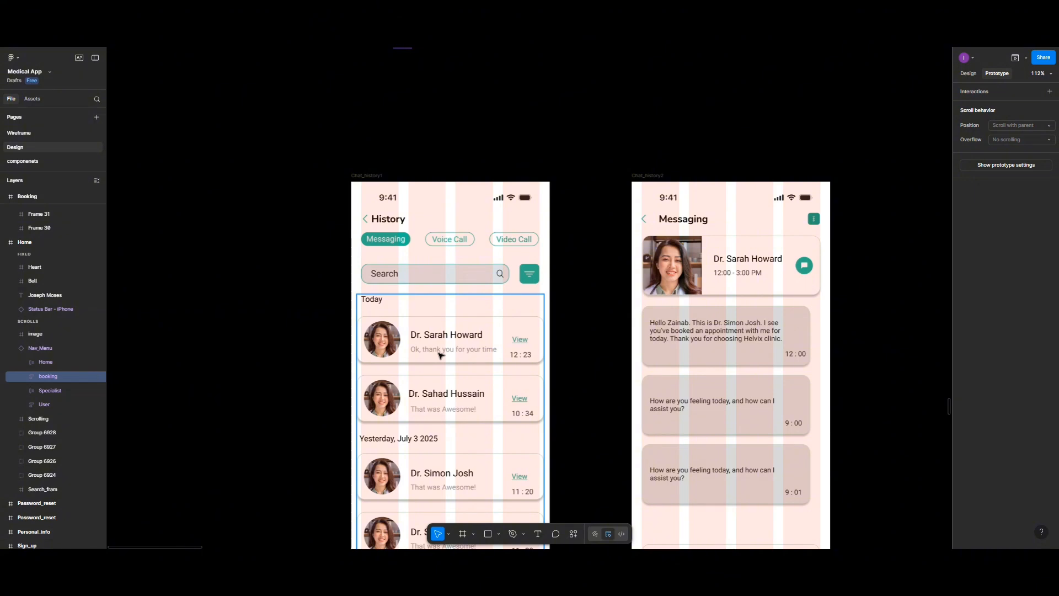
Step: Select the Messaging, Voice Call and Video Call tab group on Chat_history1 and inspect the screens below it
left_click(380, 236)
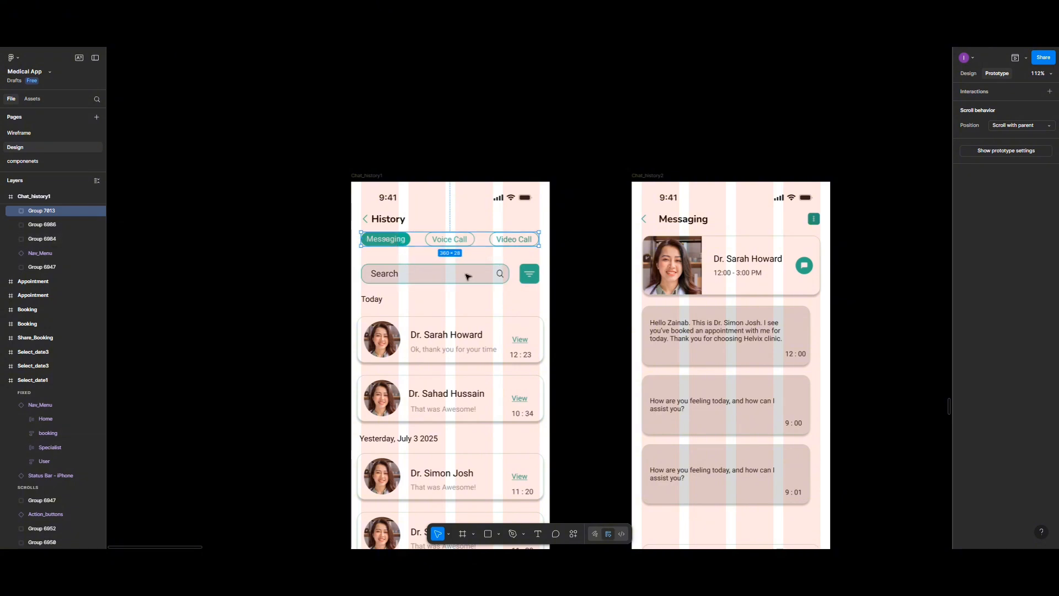
scroll(476, 338, "down", 3)
scroll(477, 340, "down", 2)
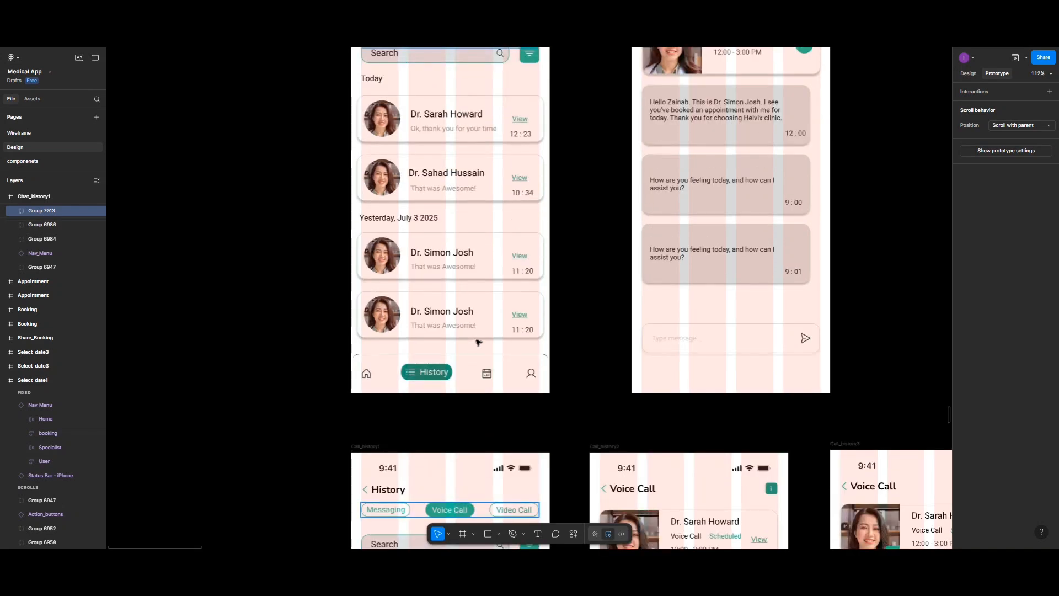